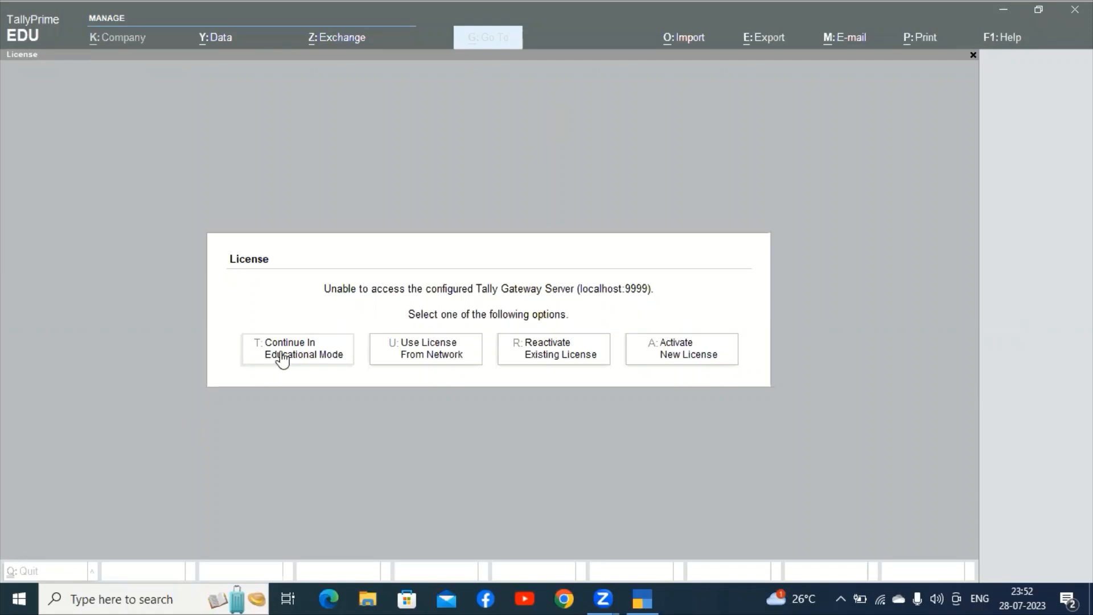
Continue in Educational Mode and skip the TallyVault password prompt to reach the company list.
left_click(280, 357)
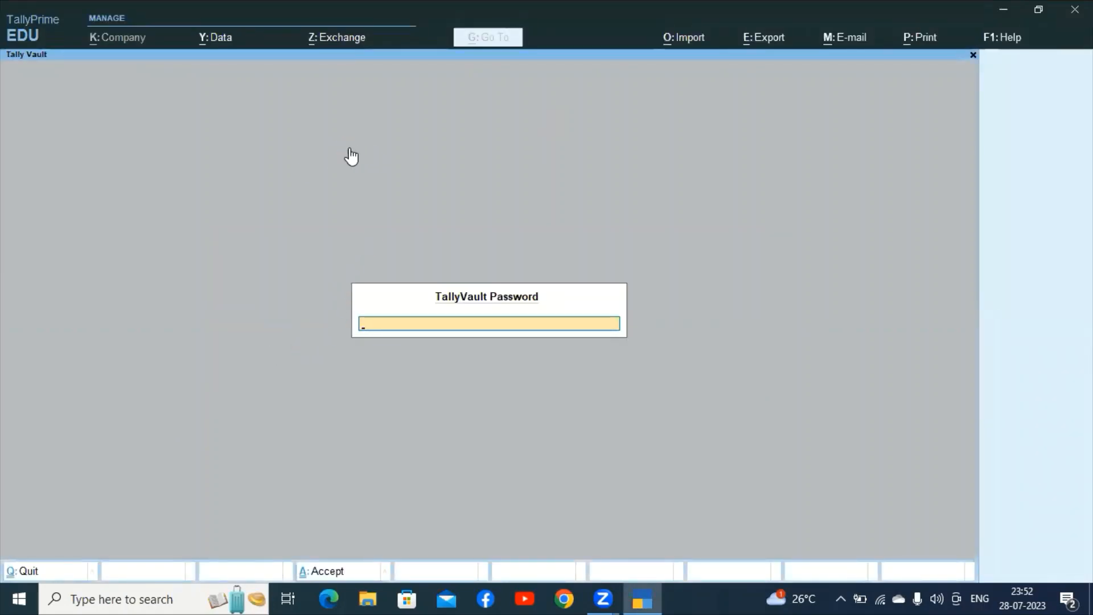
key("Escape")
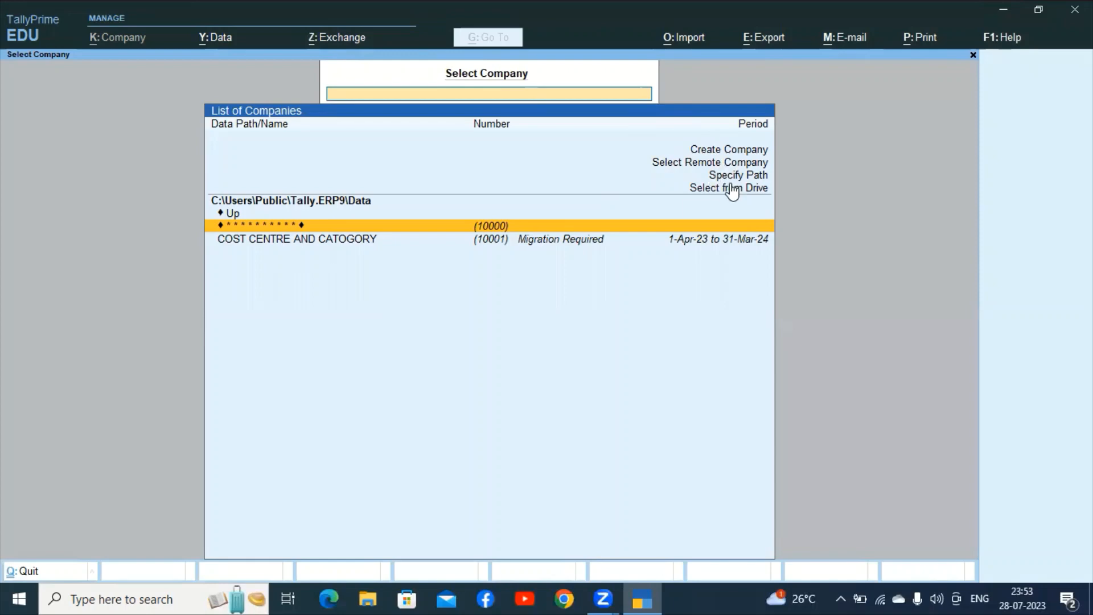
Choose Create Company to open the Company Creation form.
left_click(710, 150)
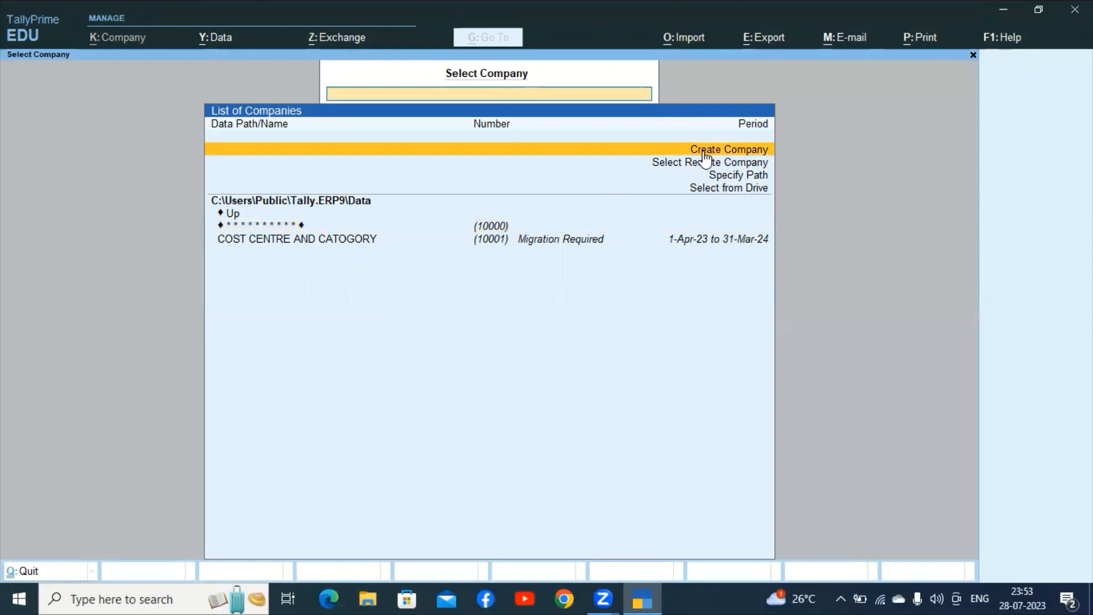
left_click(704, 152)
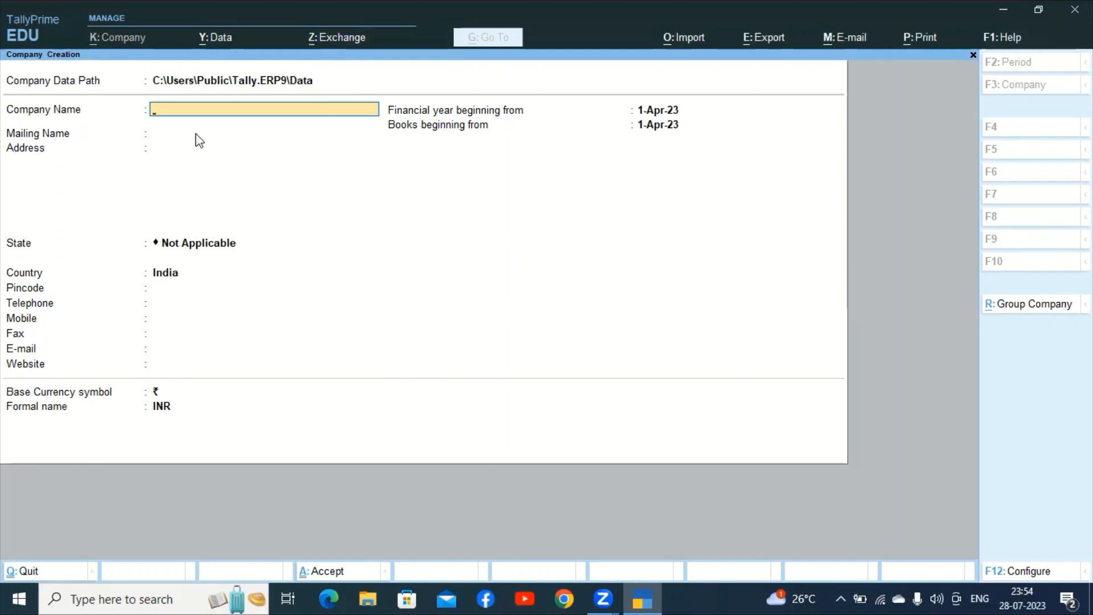
Name the company 'Om computer Institute' and keep the same mailing name.
type("Aman")
key("BackSpace")
key("BackSpace")
key("BackSpace")
key("BackSpace")
type("Om computer Institute")
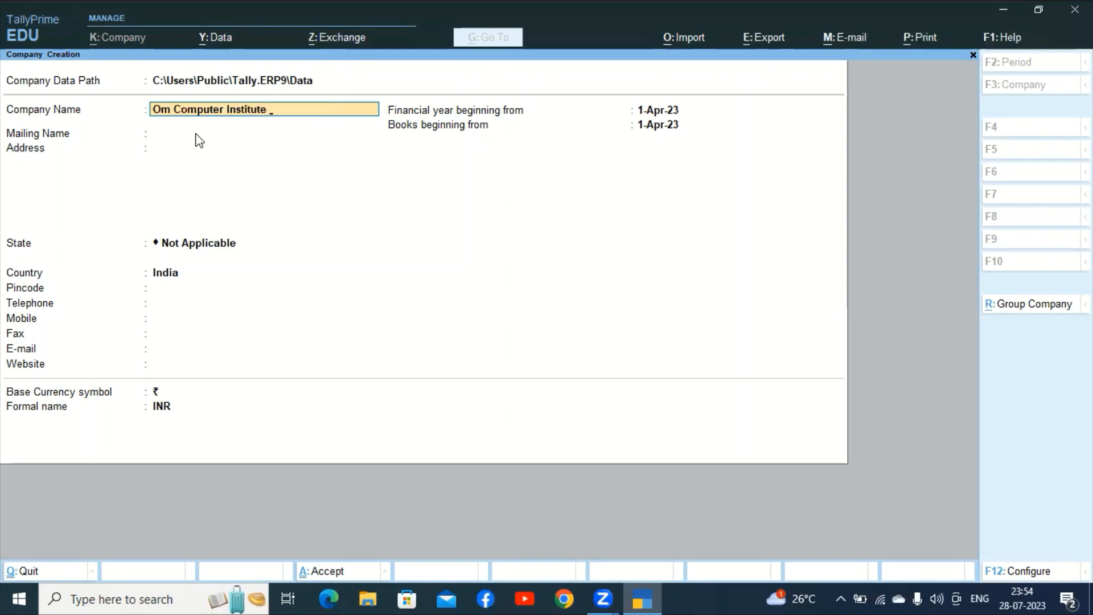
key("Return")
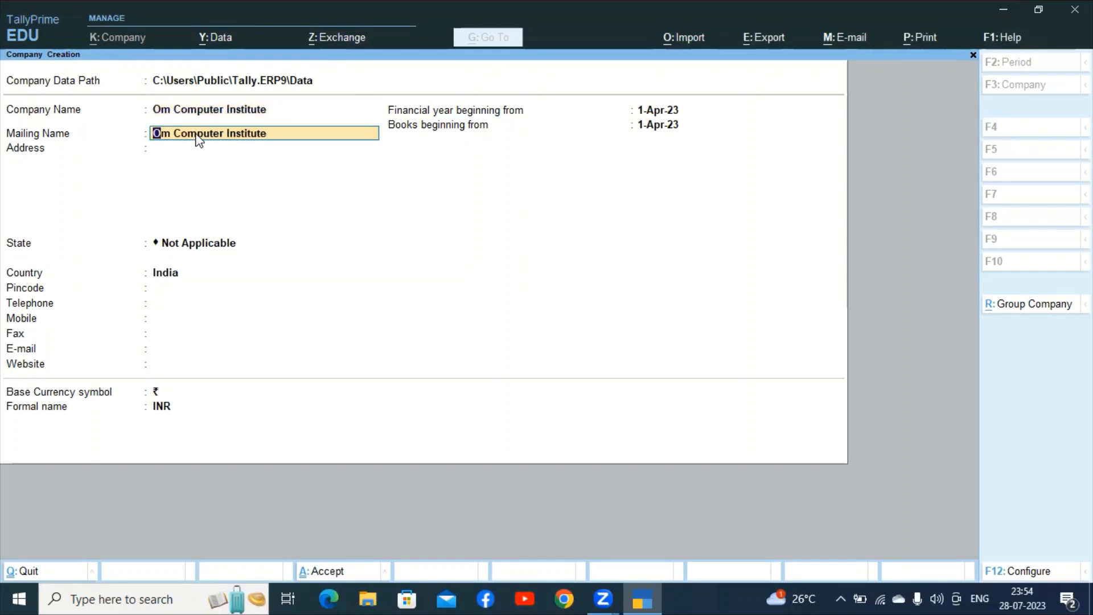
key("Return")
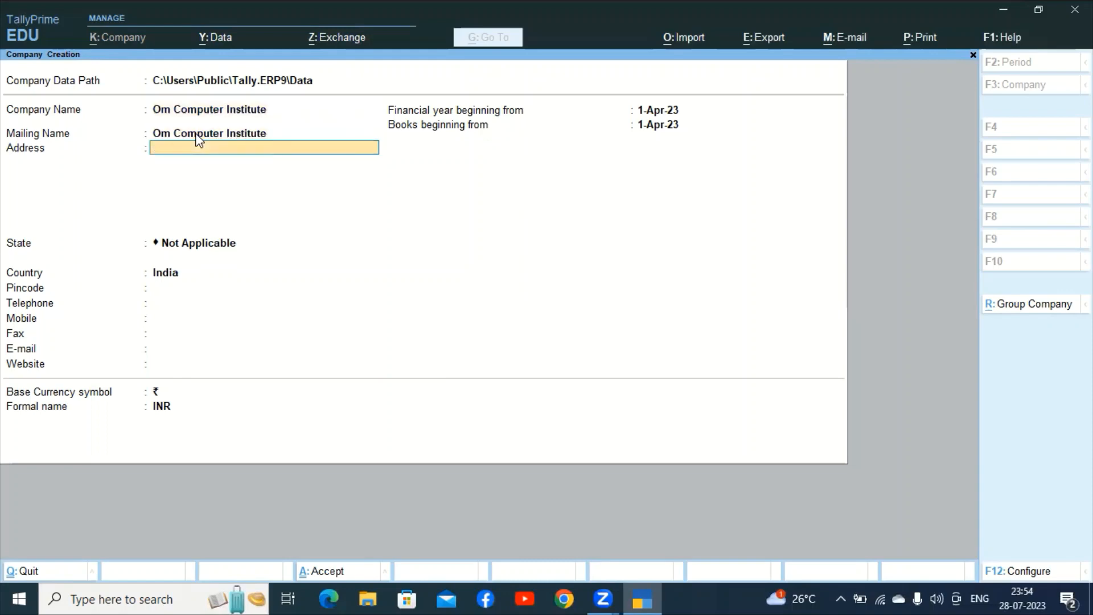
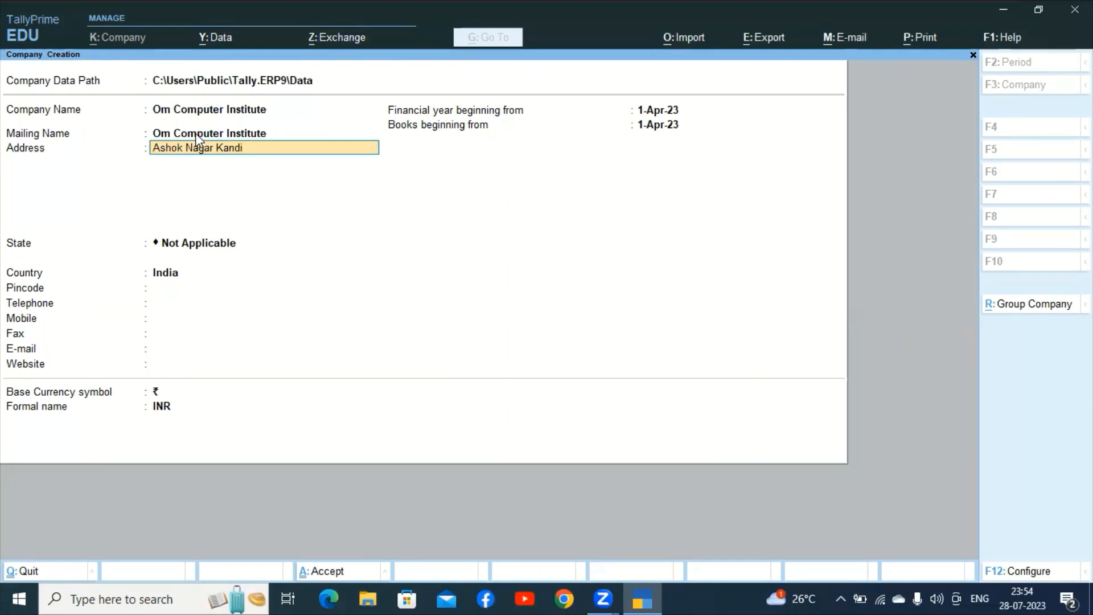
Enter the company's postal address on two lines.
key("Return")
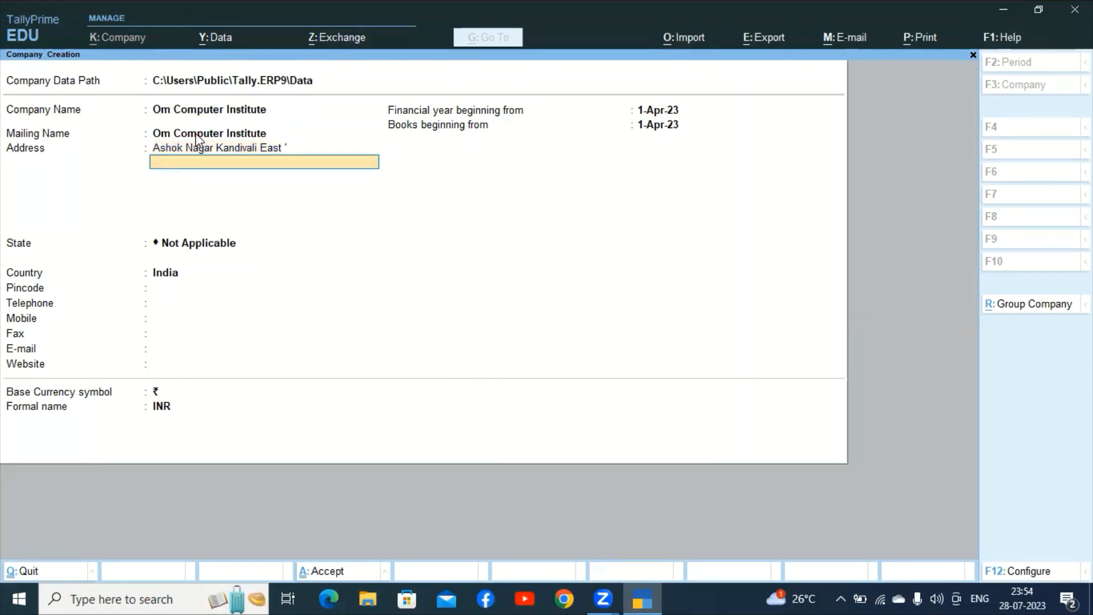
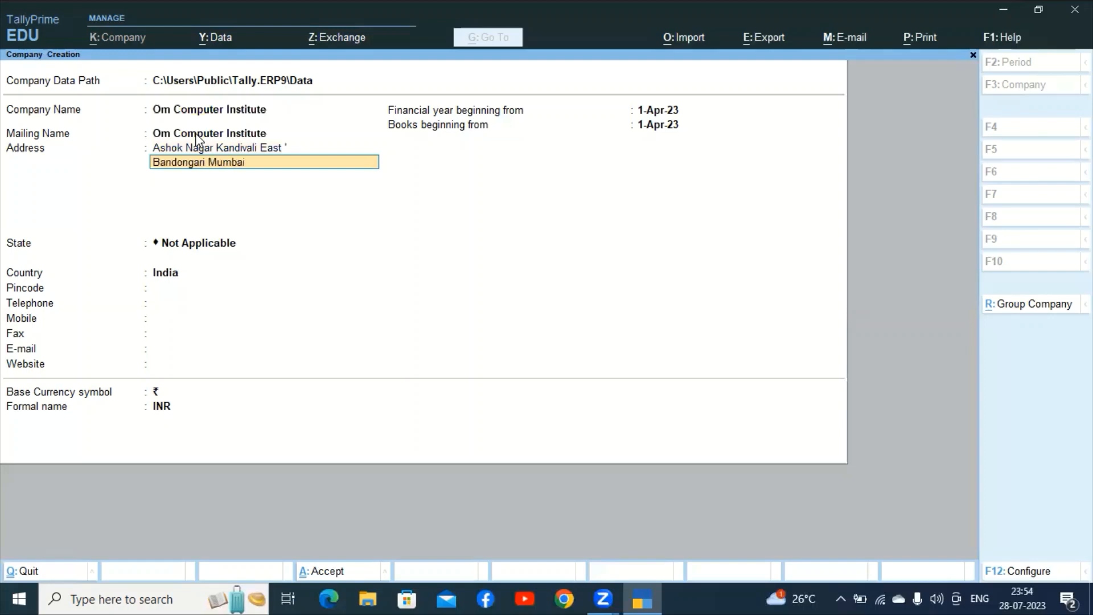
key("Return")
key("Return")
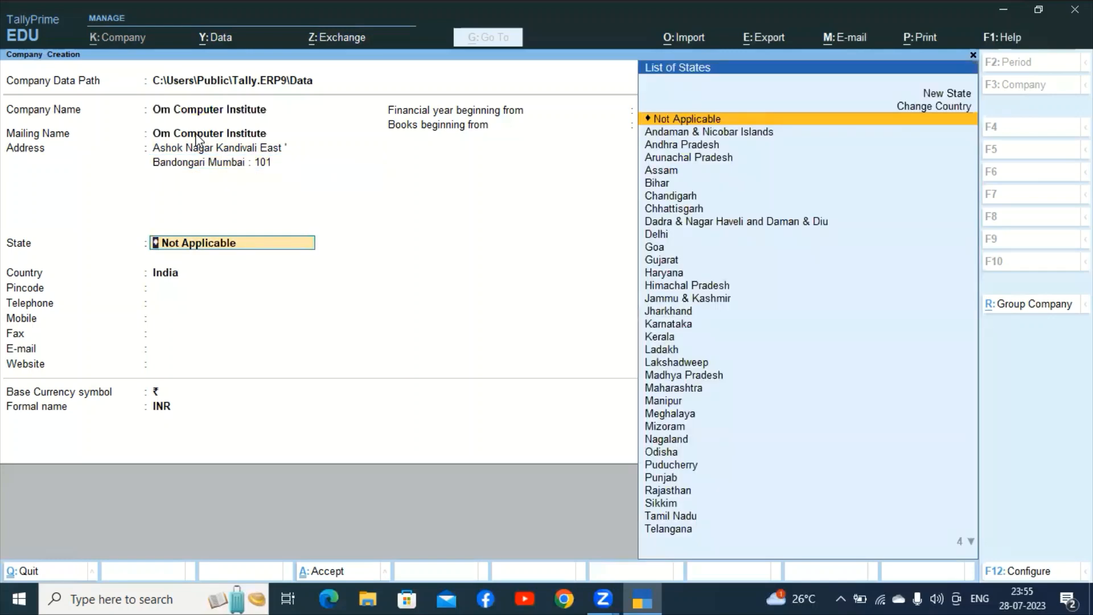
Set the company's state to Maharashtra and enter its pincode.
type("Mah")
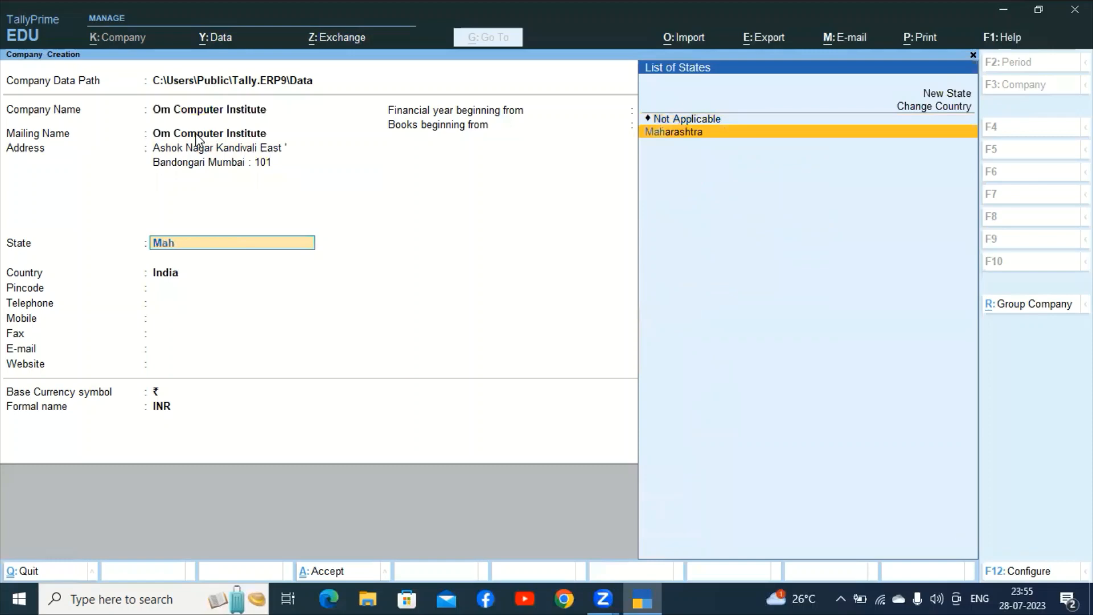
key("Return")
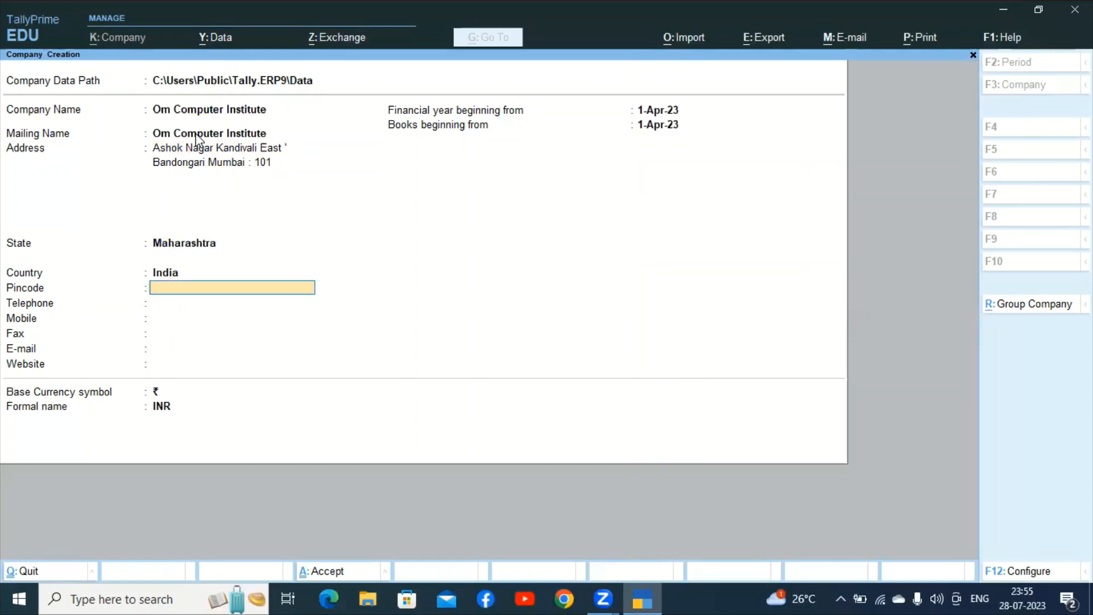
type("400101")
key("Return")
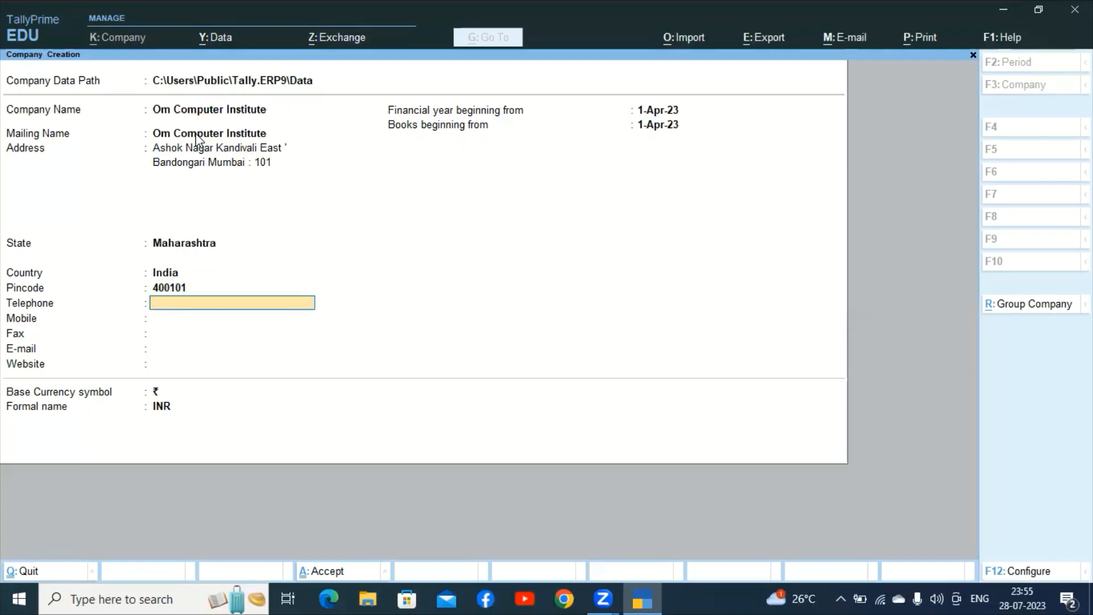
Fill in the company's telephone and mobile numbers, leaving fax blank.
key("Return")
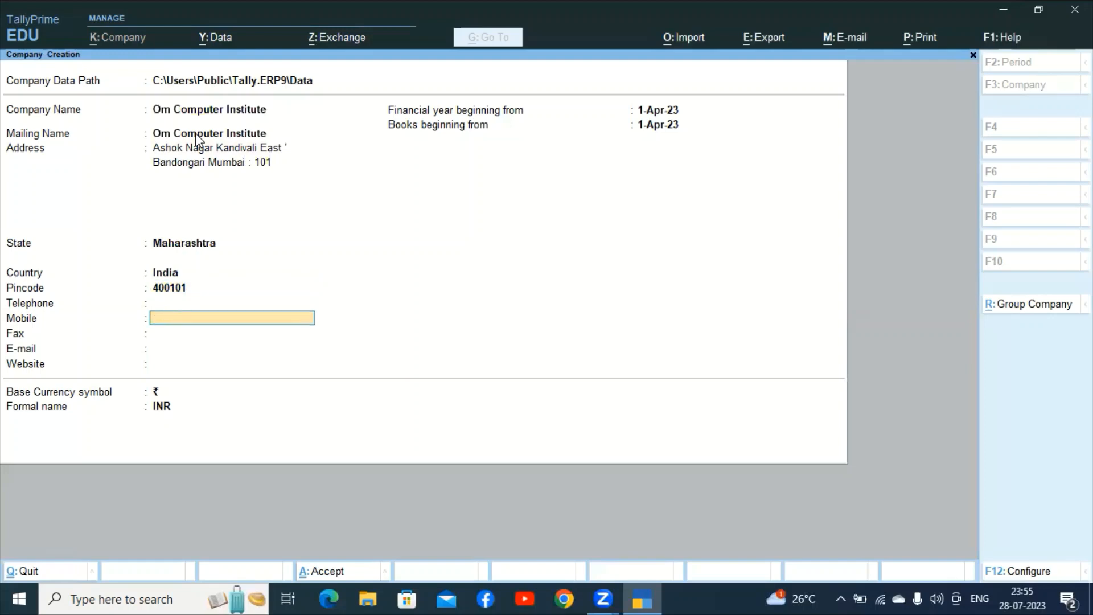
key("BackSpace")
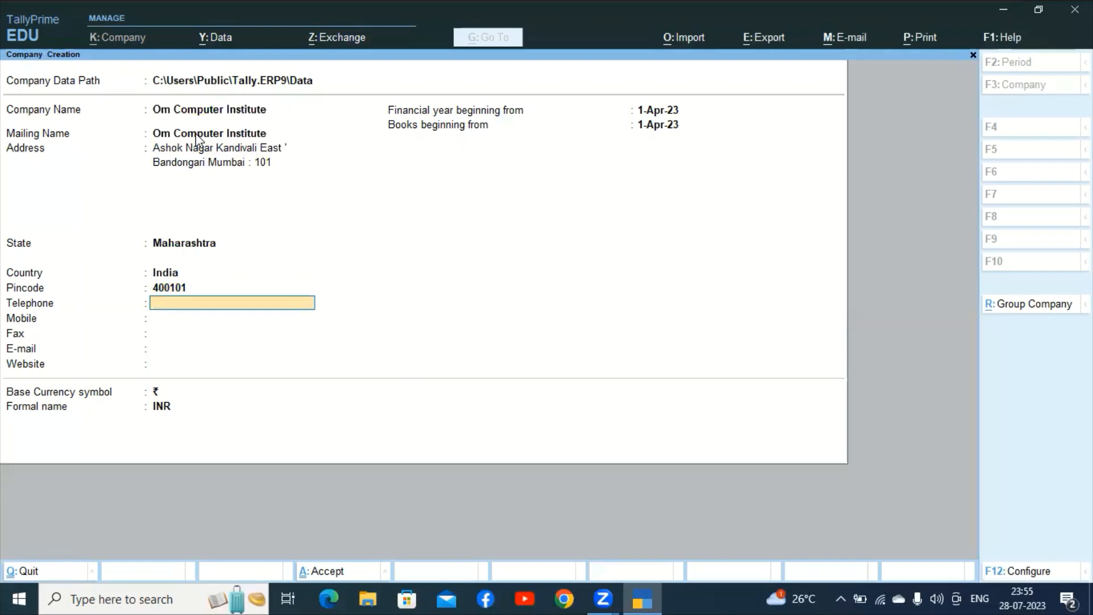
key("Return")
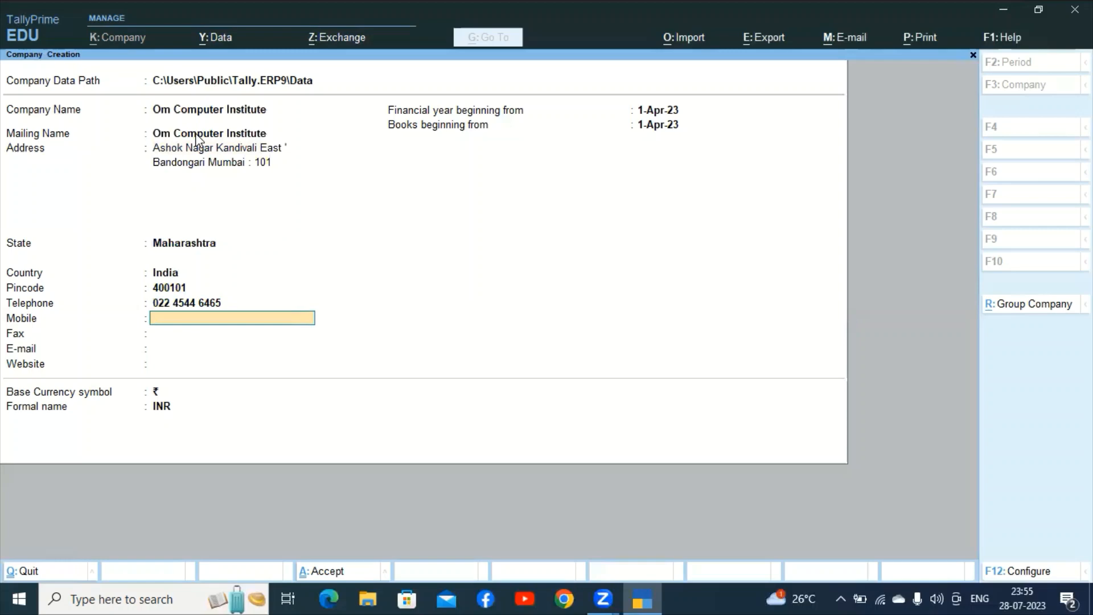
key("Return")
key("Return")
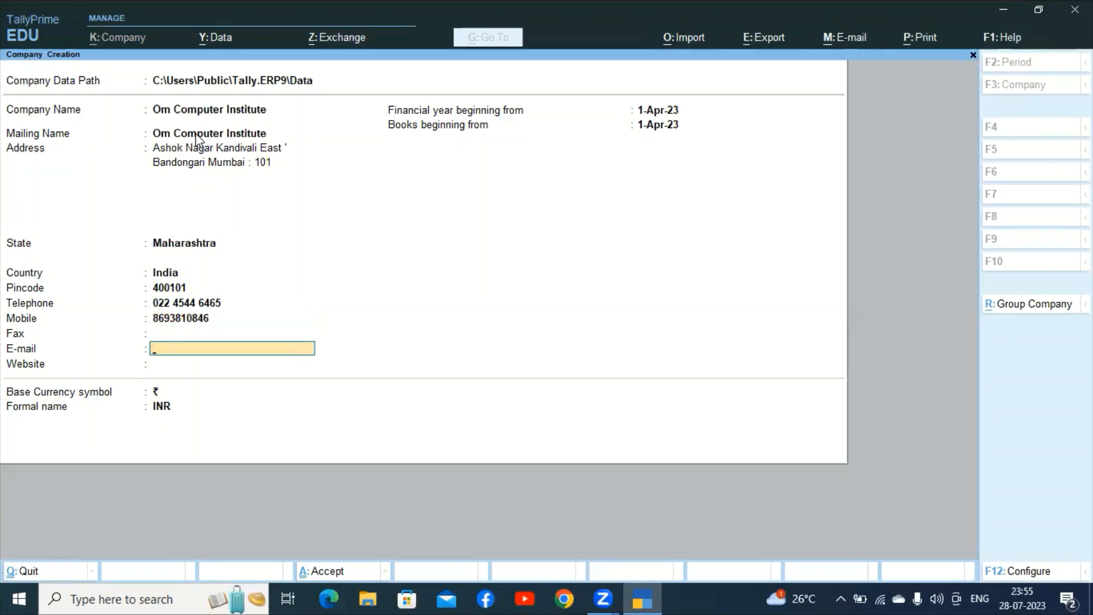
key("Return")
key("Return")
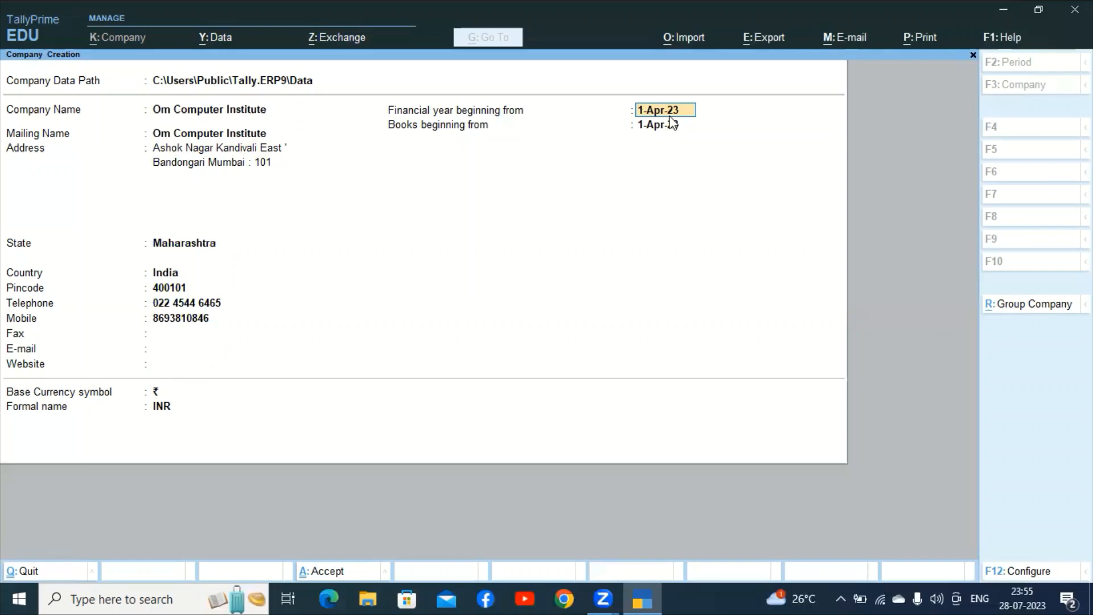
Accept the Company Creation form to create Om Computer Institute.
key("ctrl")
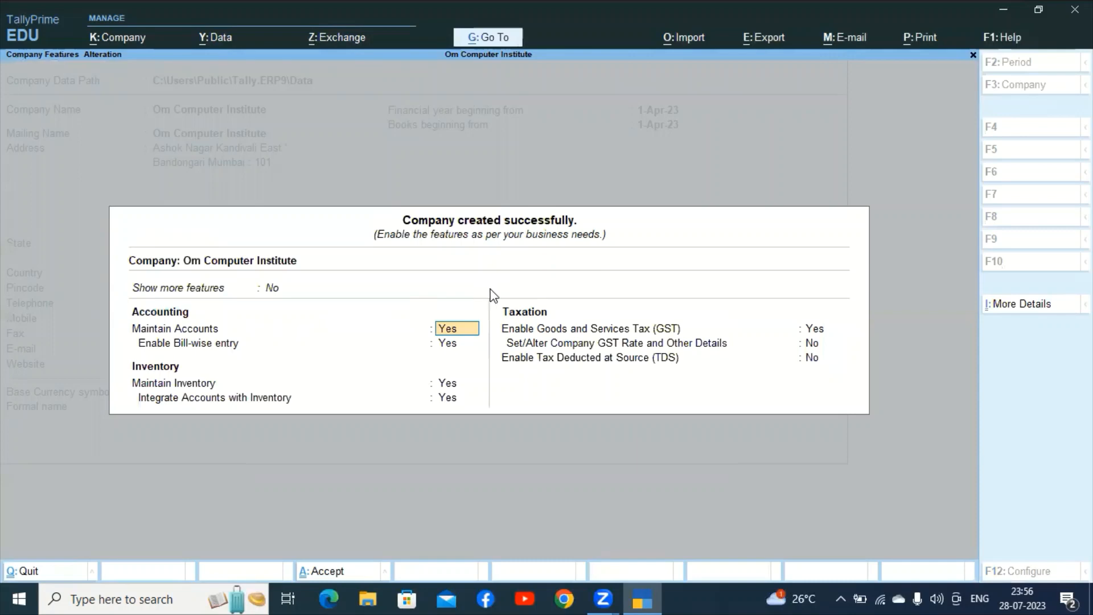
Set 'Show more features' and 'Show all features' to Yes, then accept the company features.
key("Up")
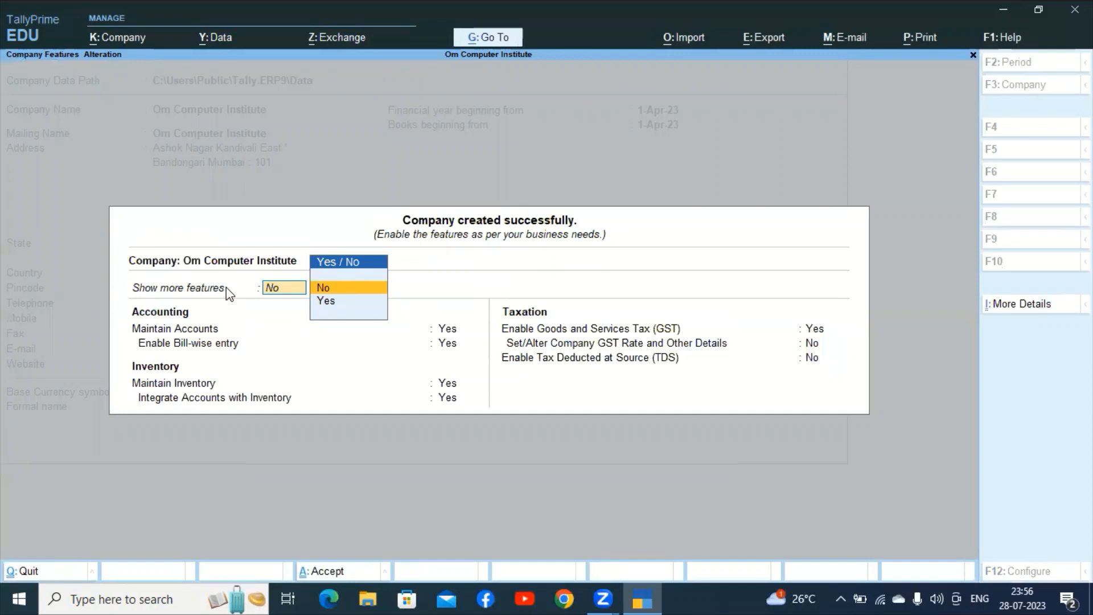
type("y")
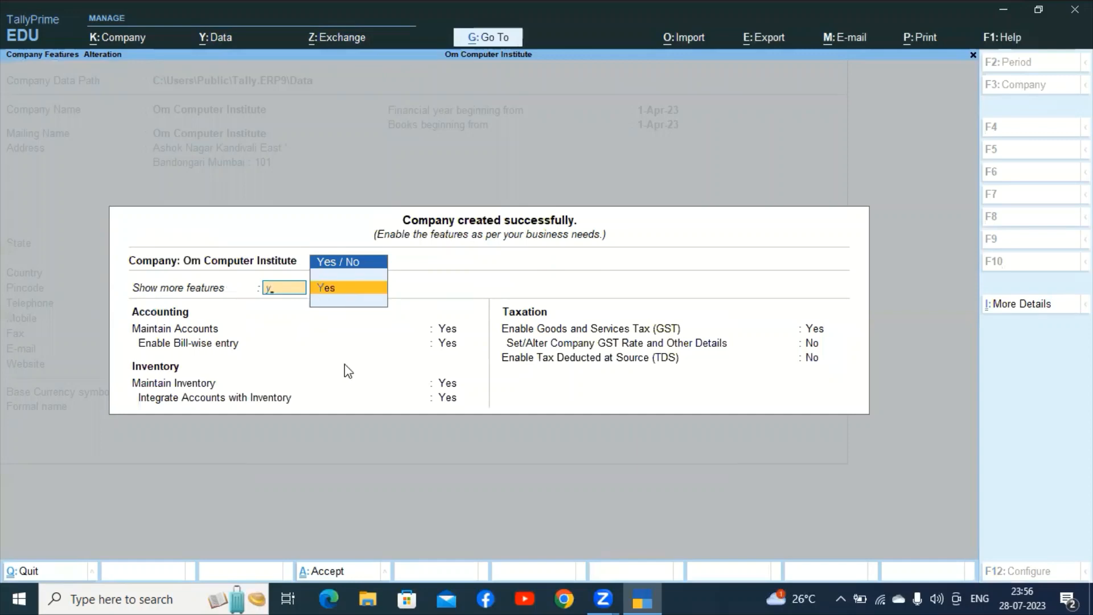
key("Return")
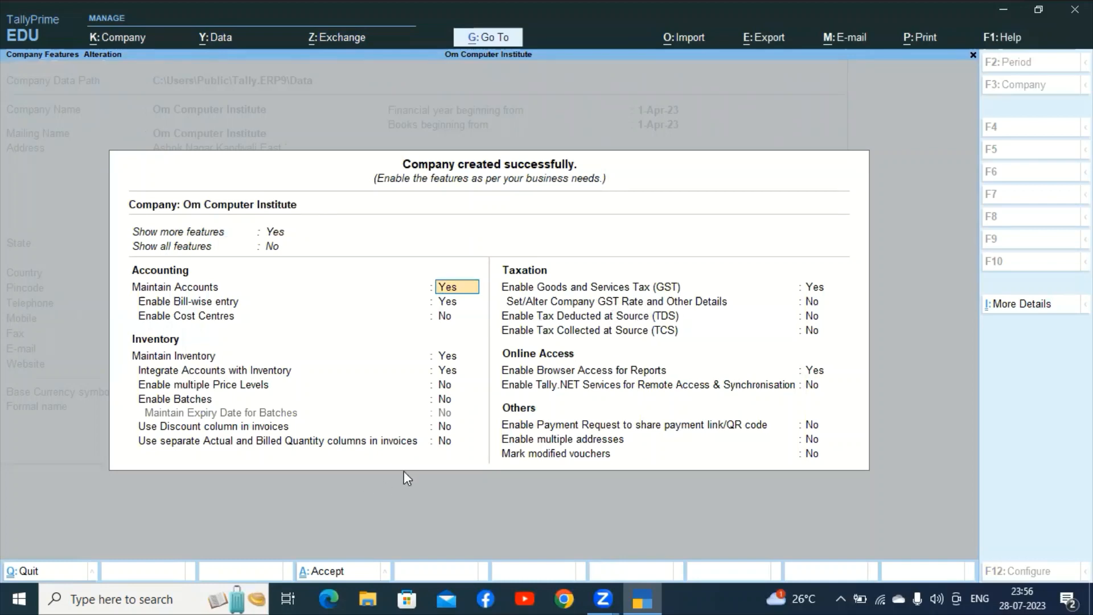
left_click(271, 247)
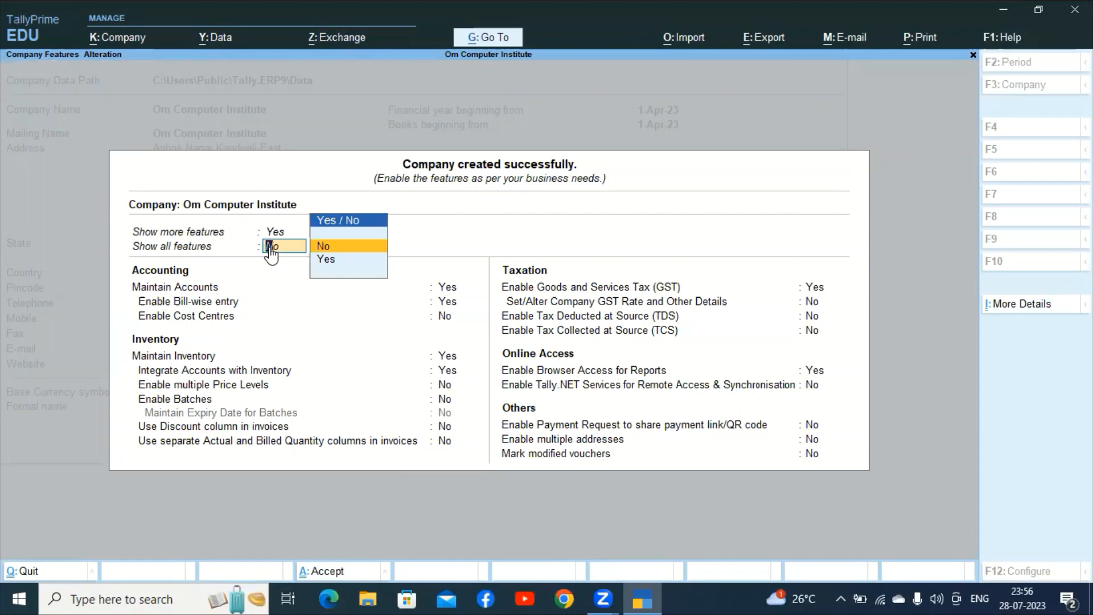
key("Down")
key("Return")
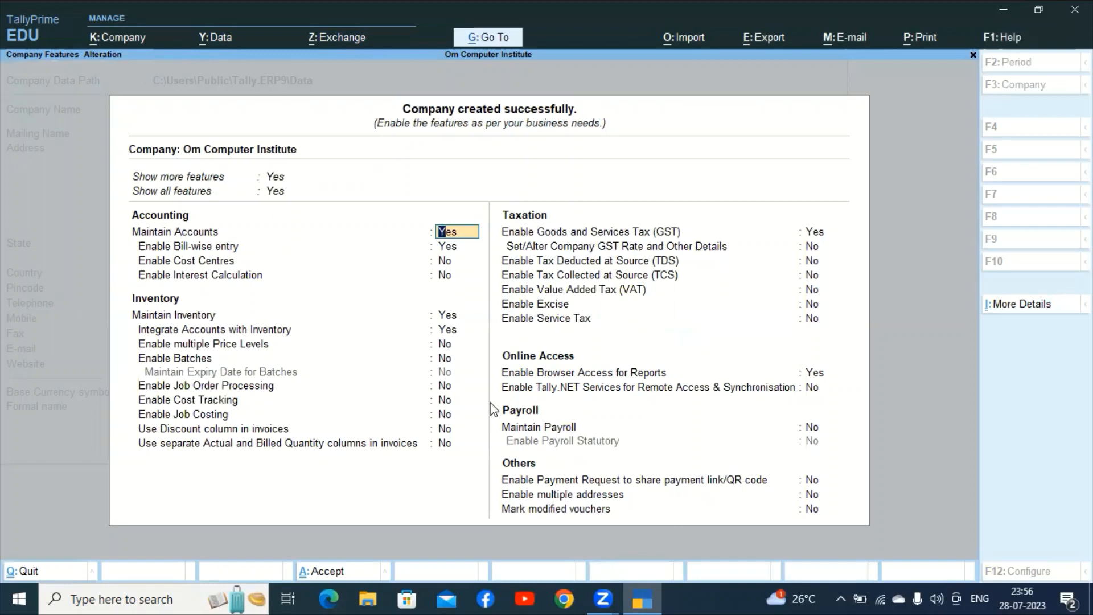
key("ctrl")
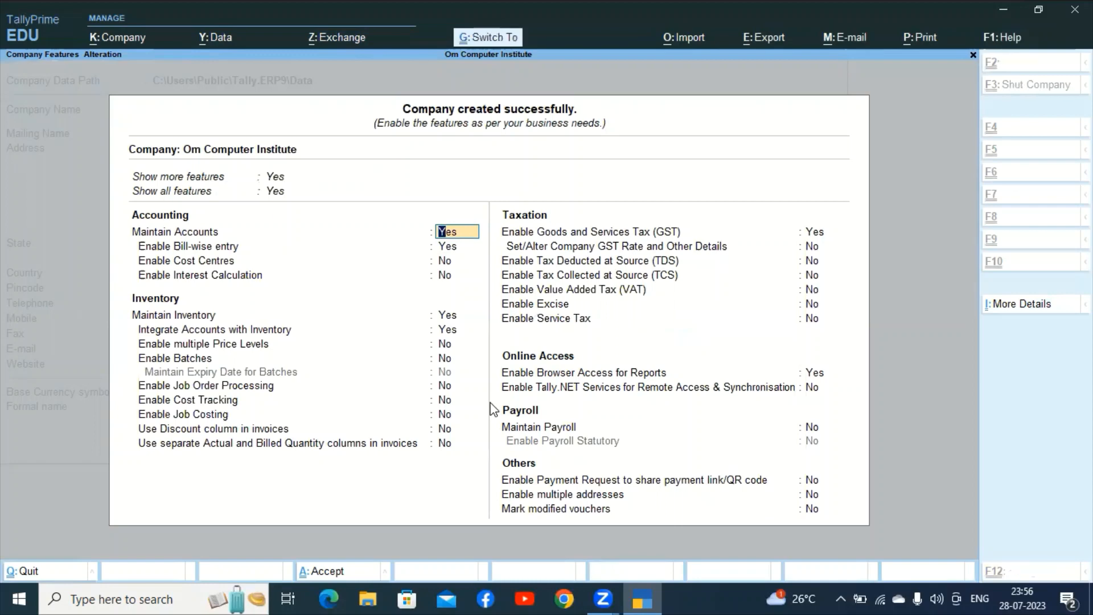
key("ctrl+a")
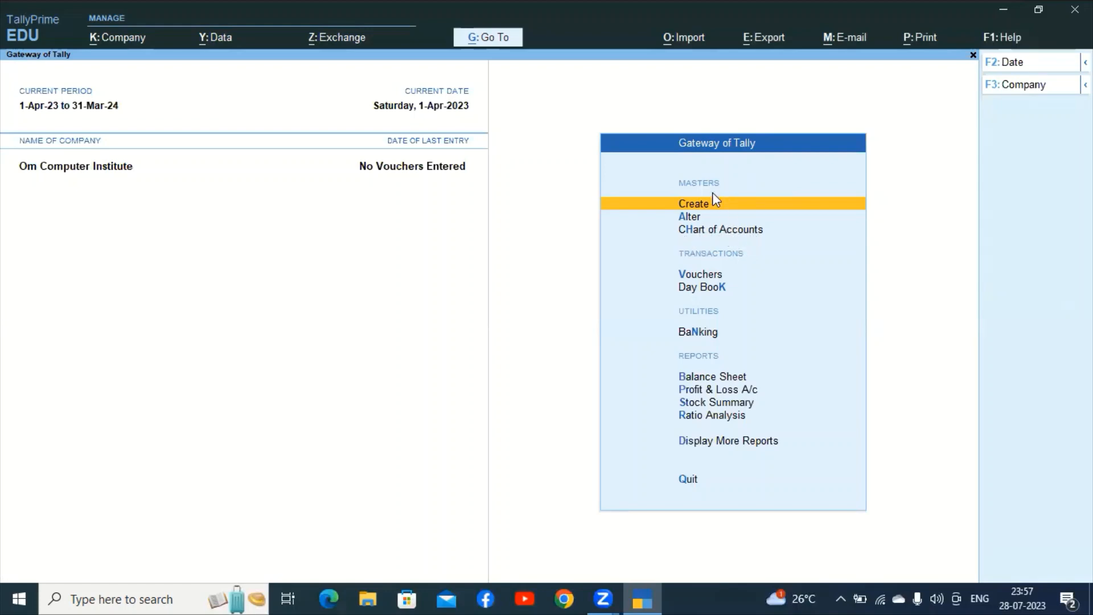
View the full Create masters list, then switch to the Alter masters list.
key("Return")
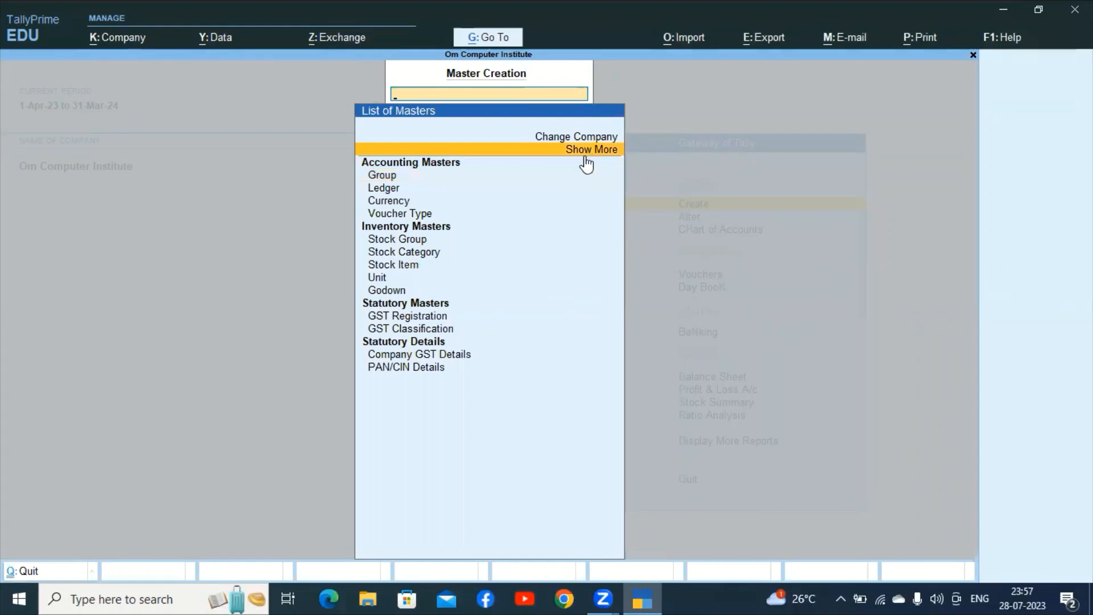
left_click(587, 161)
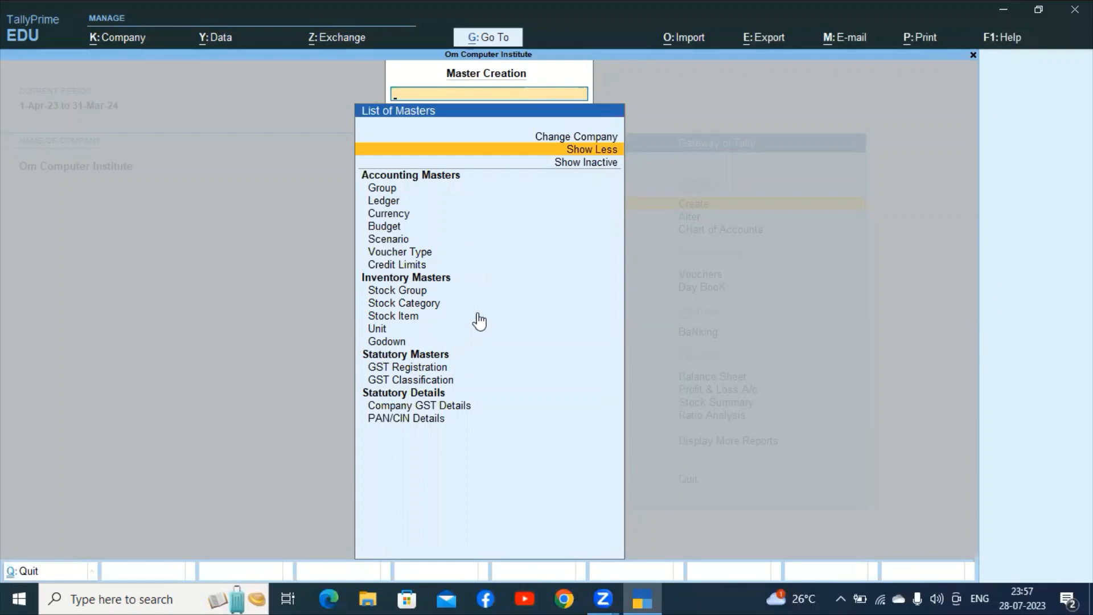
key("Escape")
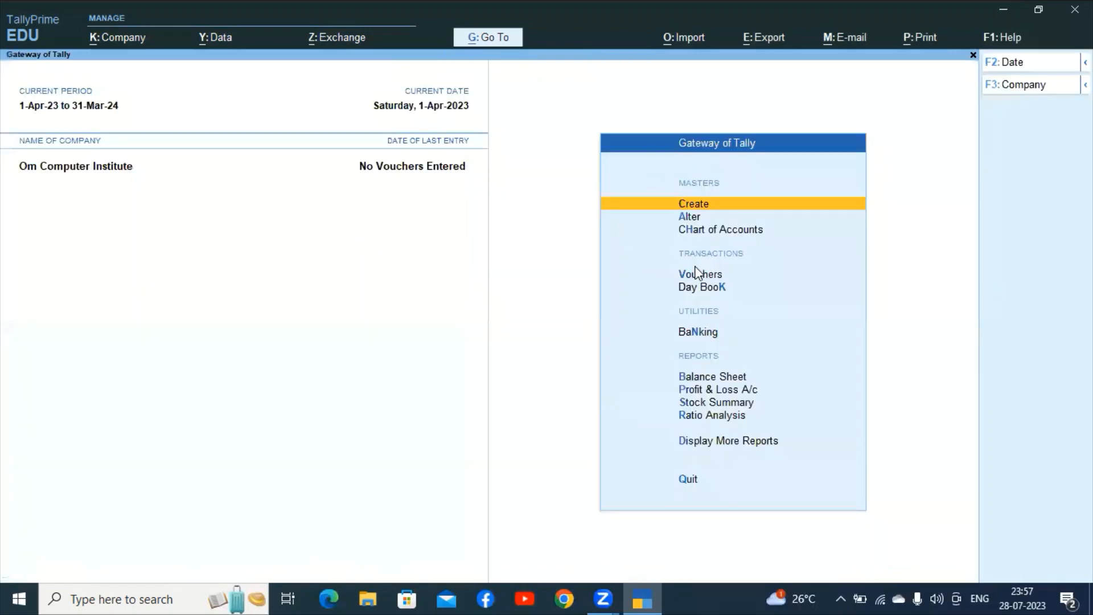
left_click(687, 217)
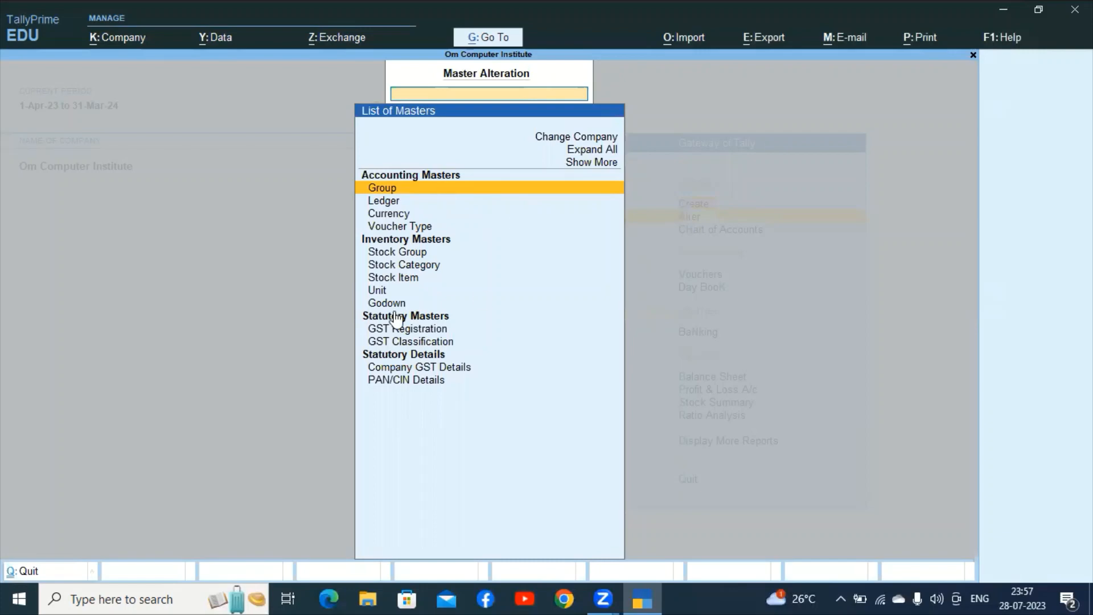
Open an empty Payment voucher and quit it without saving, back to Gateway of Tally.
key("Escape")
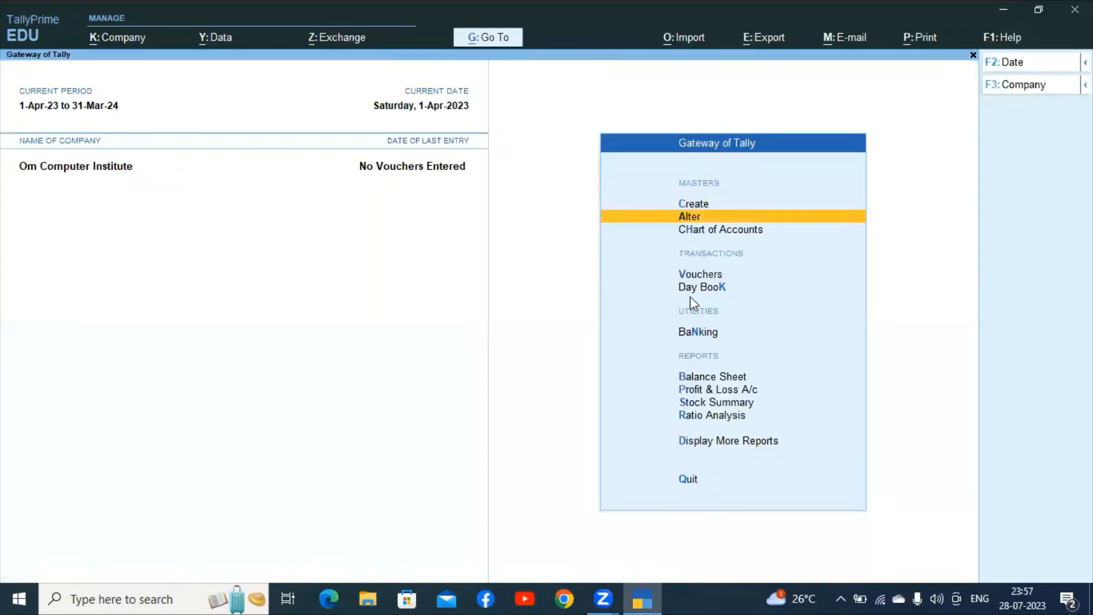
left_click(710, 275)
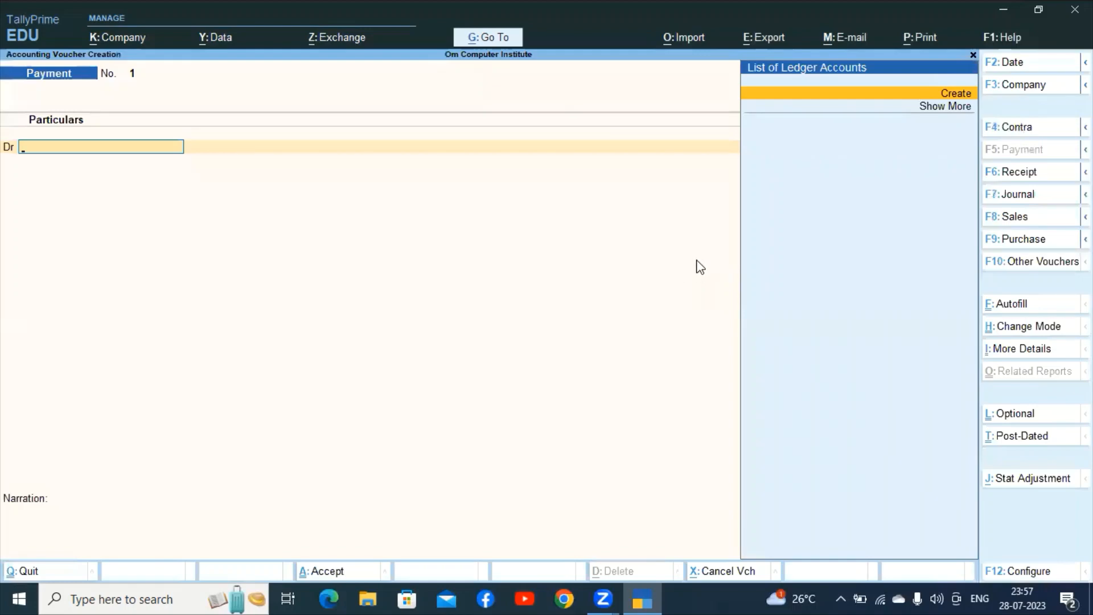
key("Escape")
key("Escape")
key("Escape")
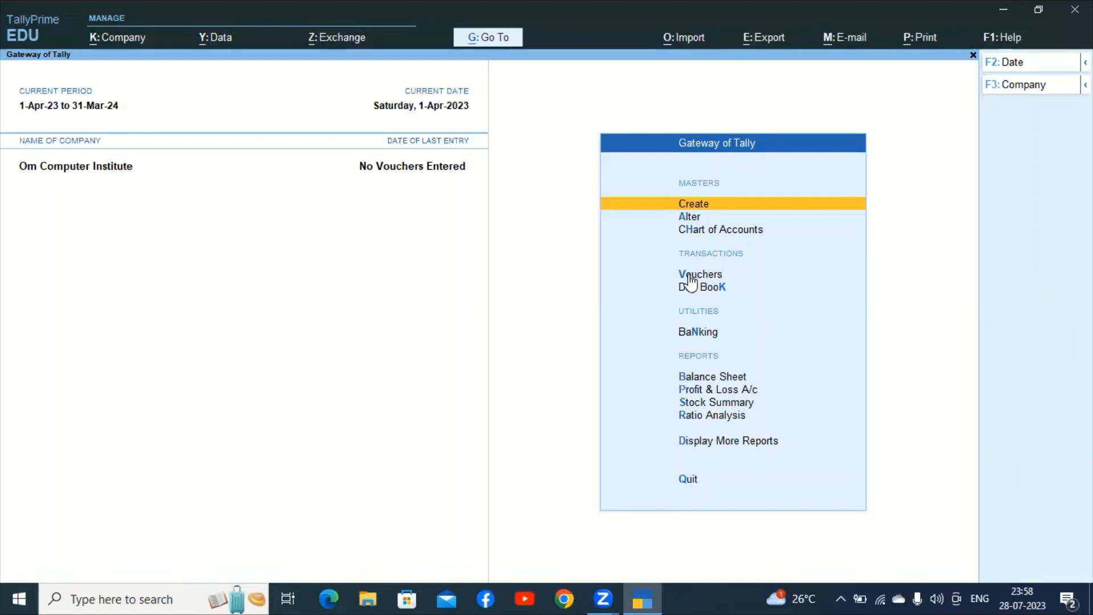
key("Up")
key("Up")
key("Up")
key("Up")
key("Up")
key("Up")
key("Up")
key("Up")
key("Up")
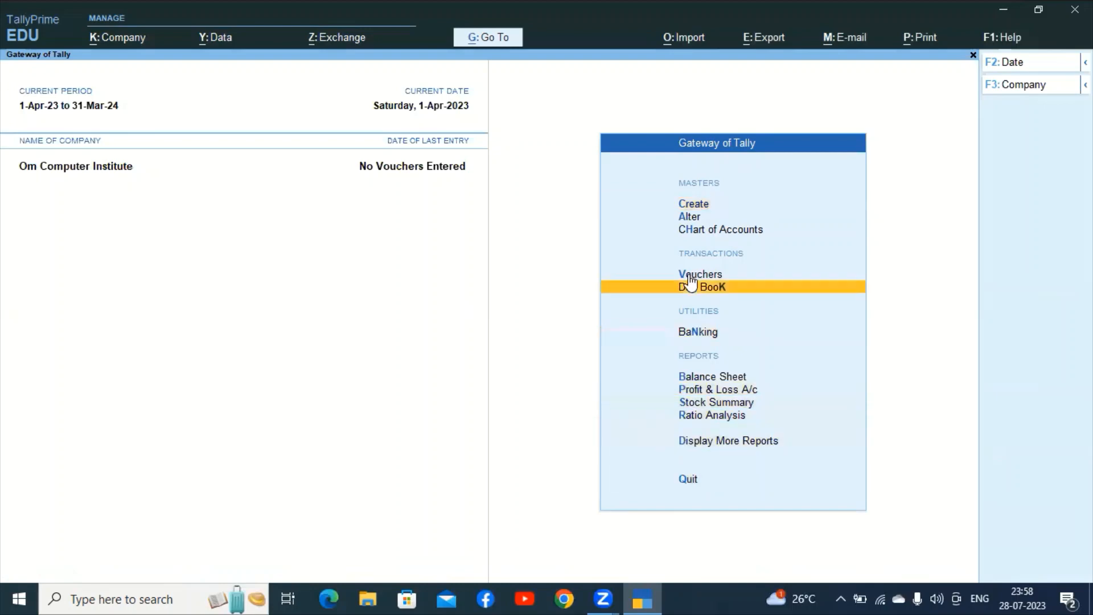
key("Return")
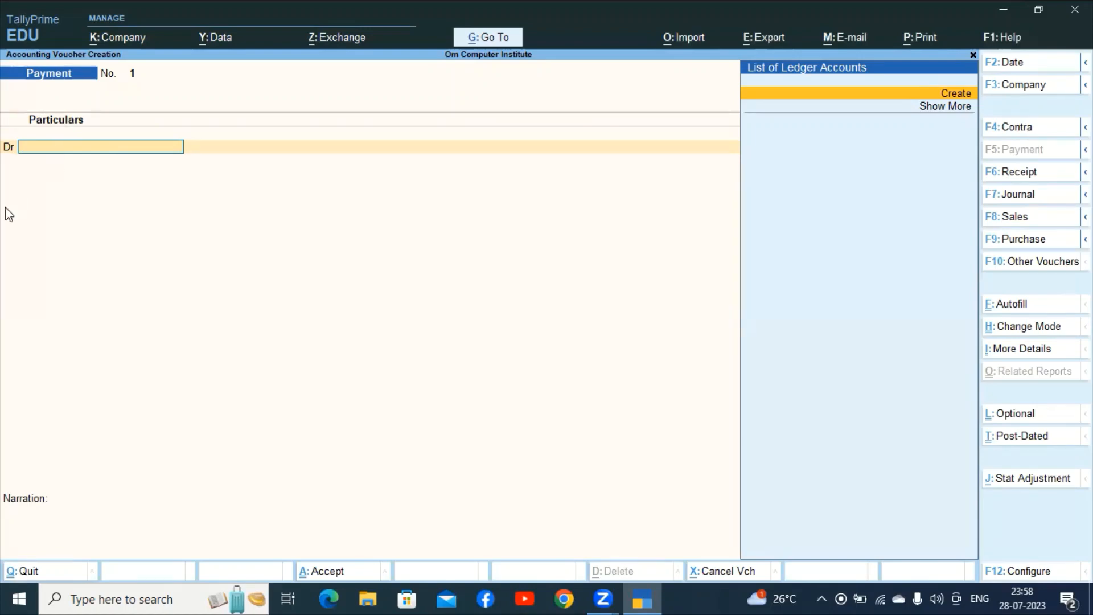
key("Escape")
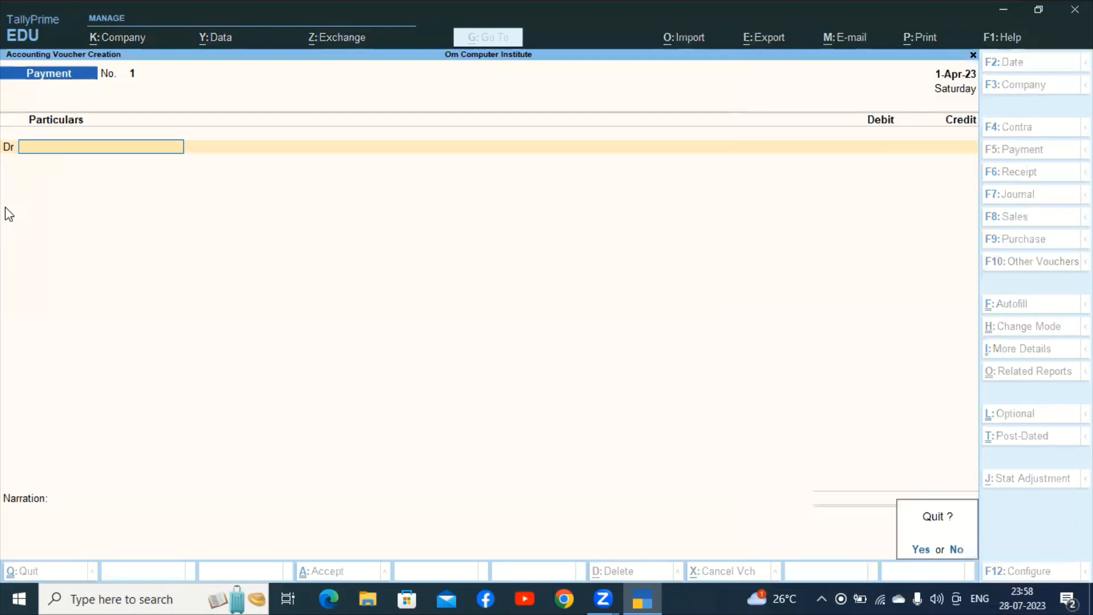
key("y")
key("Escape")
Create a new ledger named 'Sbi Bank' under Bank Accounts.
key("n")
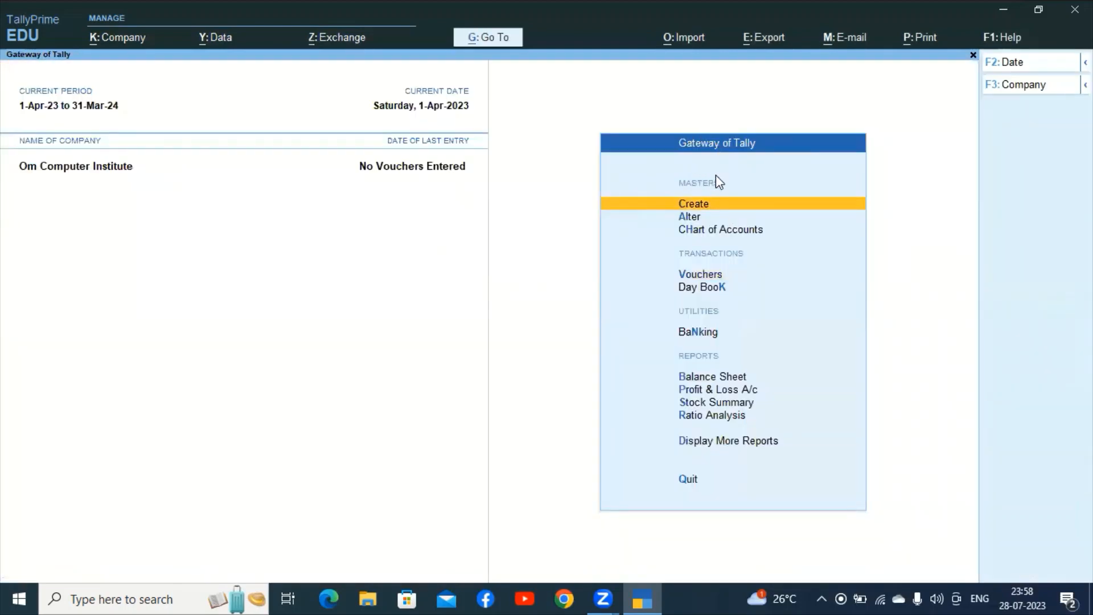
left_click(700, 205)
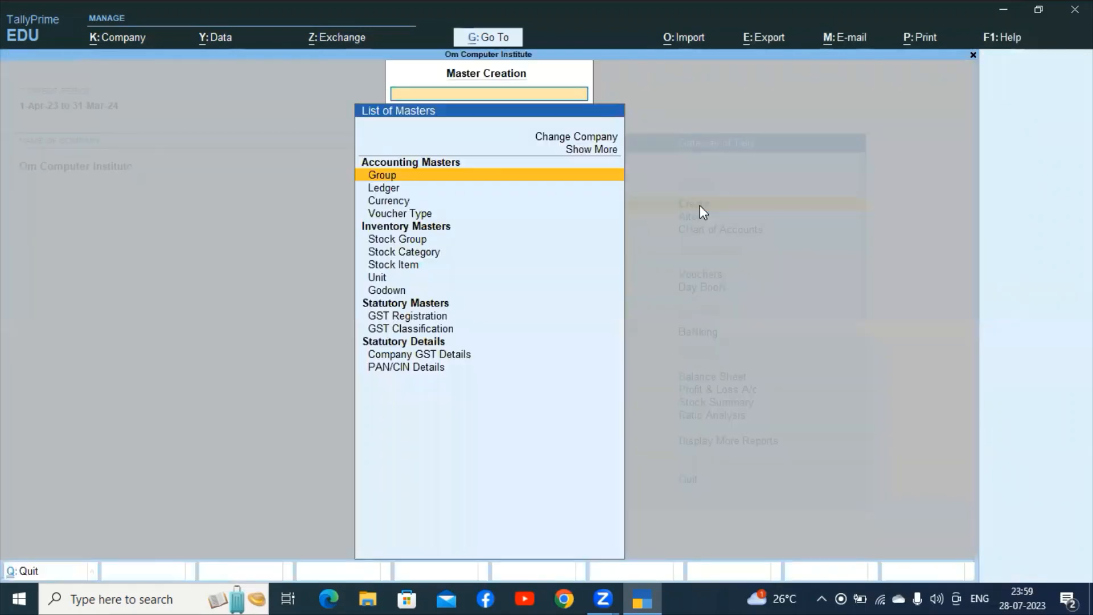
left_click(386, 191)
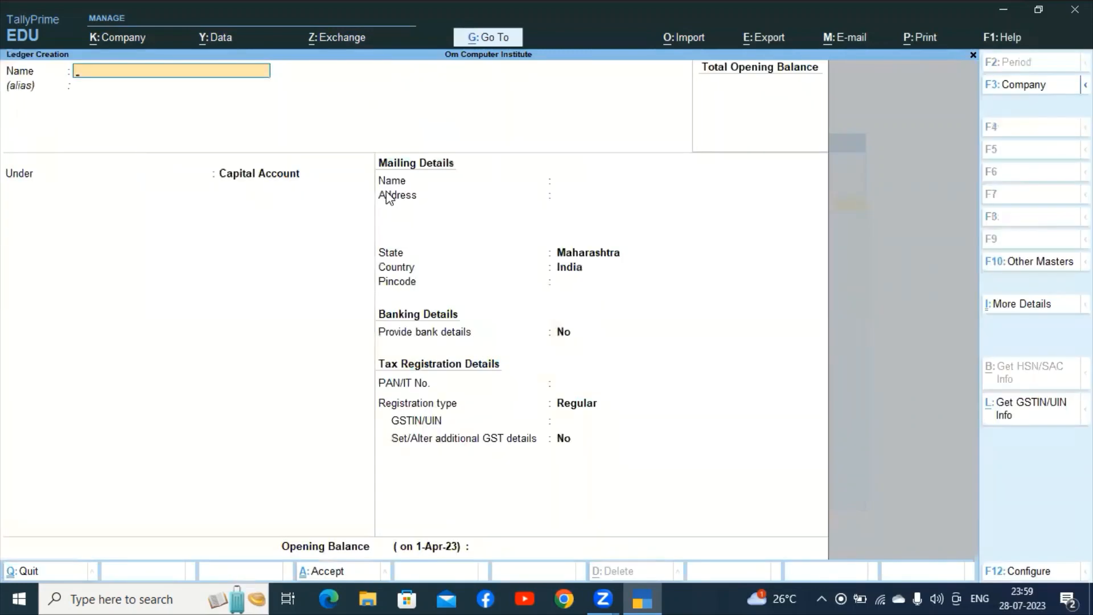
type("Sbi Bank")
key("Return")
key("Return")
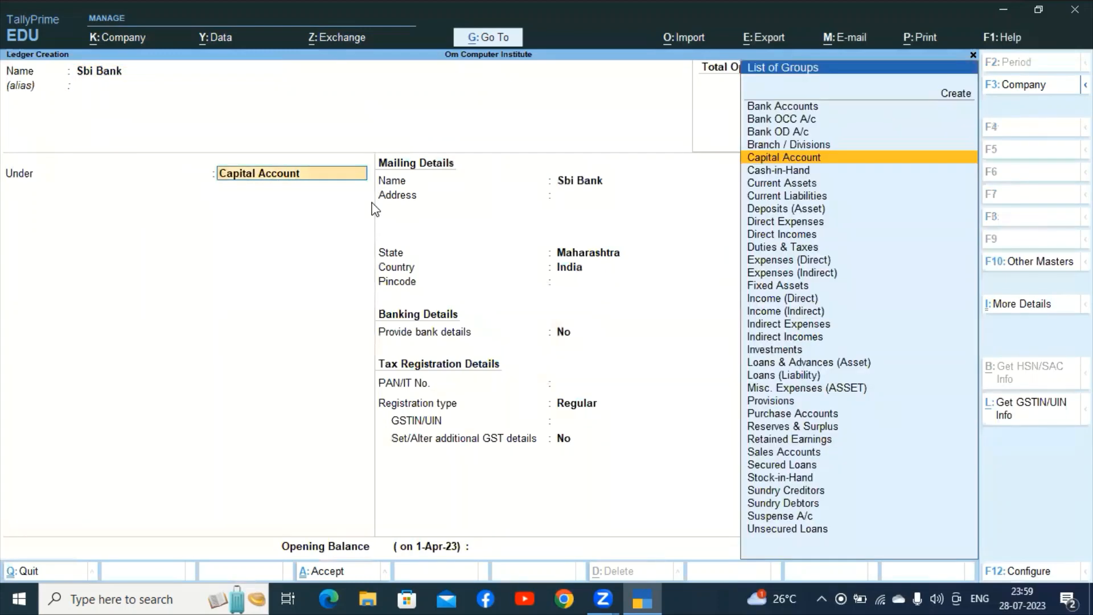
type("Bank")
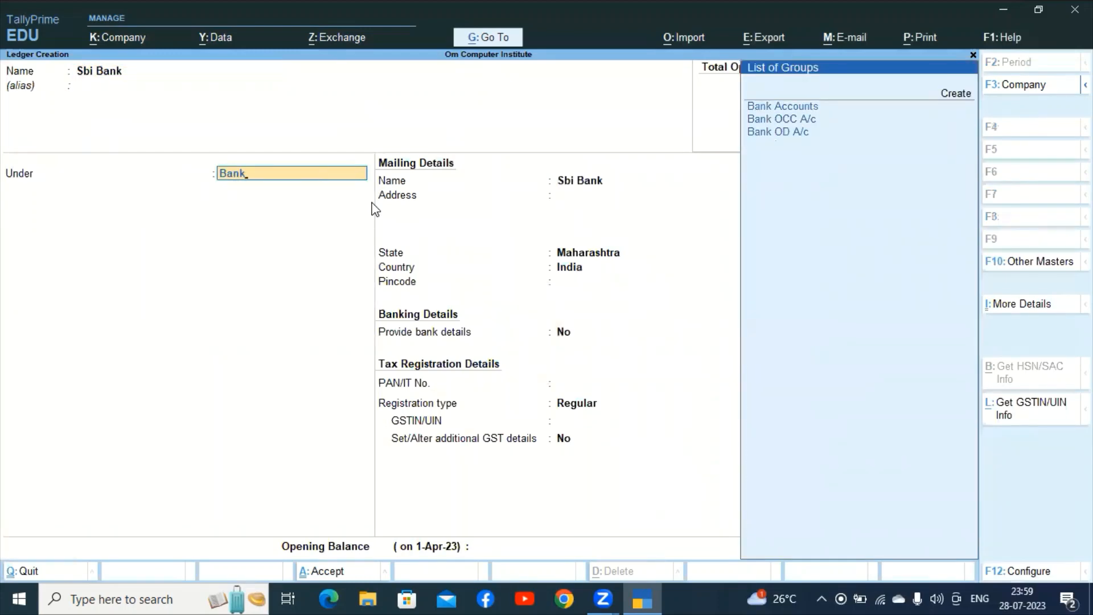
key("Return")
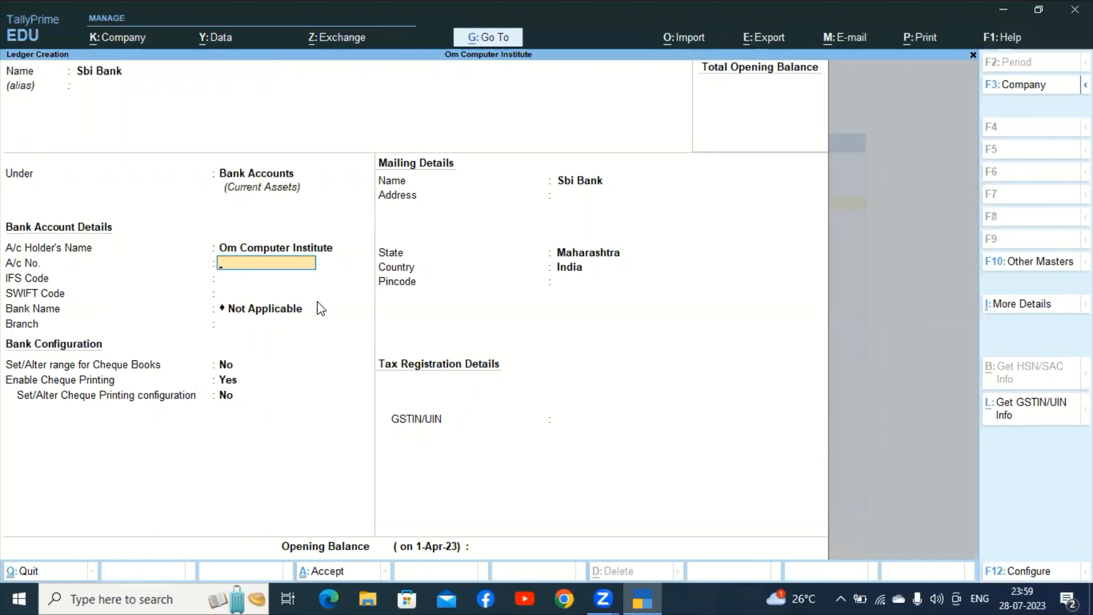
Give Sbi Bank an opening balance of 1,50,000.00 Dr and save the ledger.
key("Return")
key("Return")
key("Return")
key("Return")
key("Return")
key("Return")
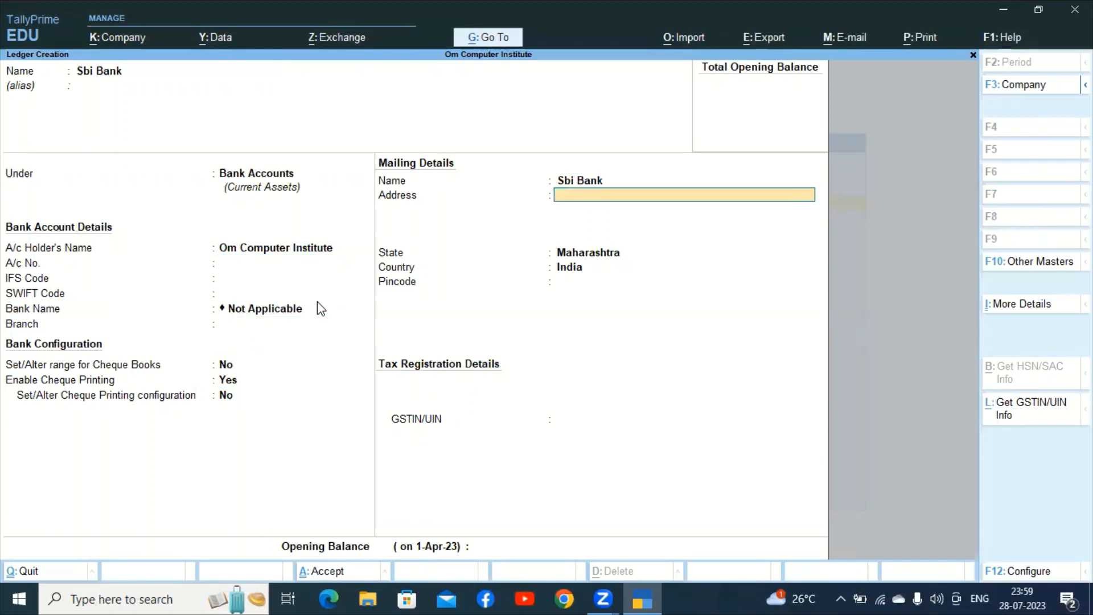
key("Return")
key("Return")
key("Return")
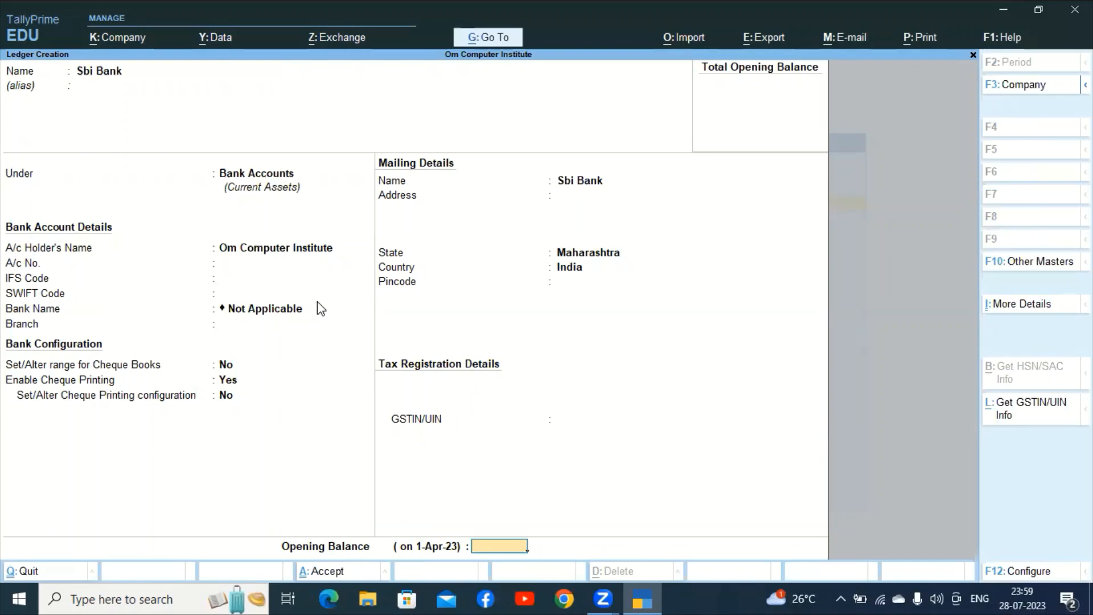
type("1500000")
key("BackSpace")
key("Return")
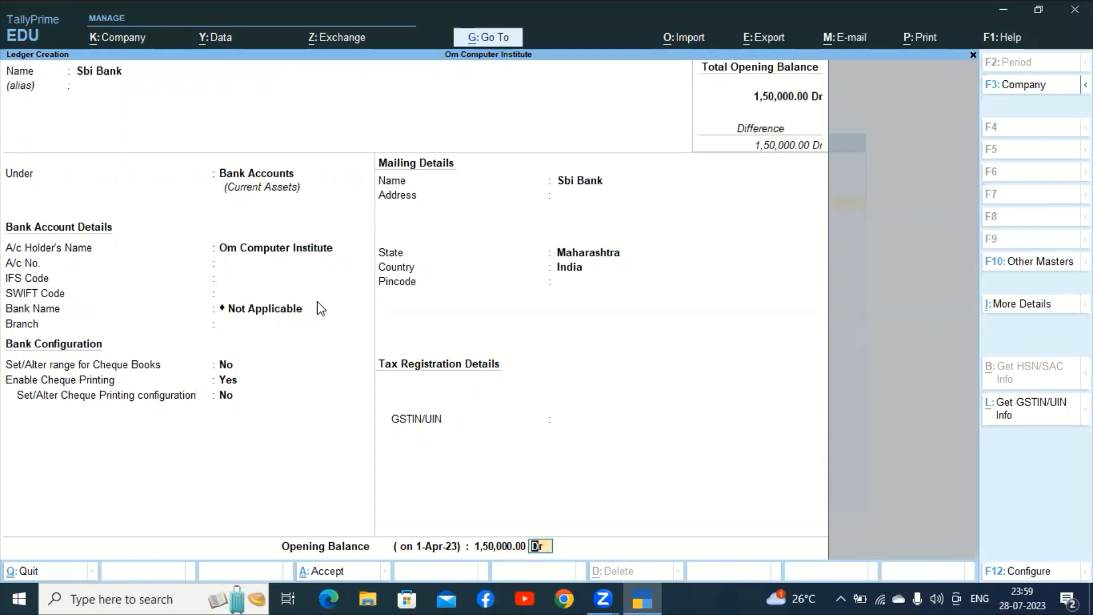
key("ctrl+a")
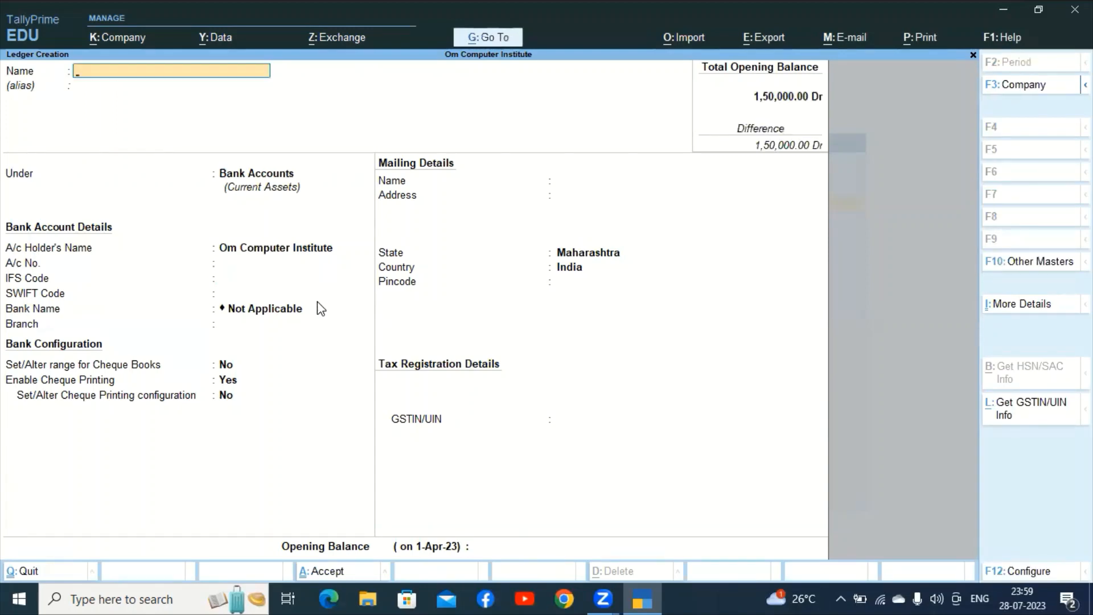
Save ledger 'Bank of india' under Bank Accounts with 70,000 Dr opening balance, then close the form.
type("Bank of india")
key("Return")
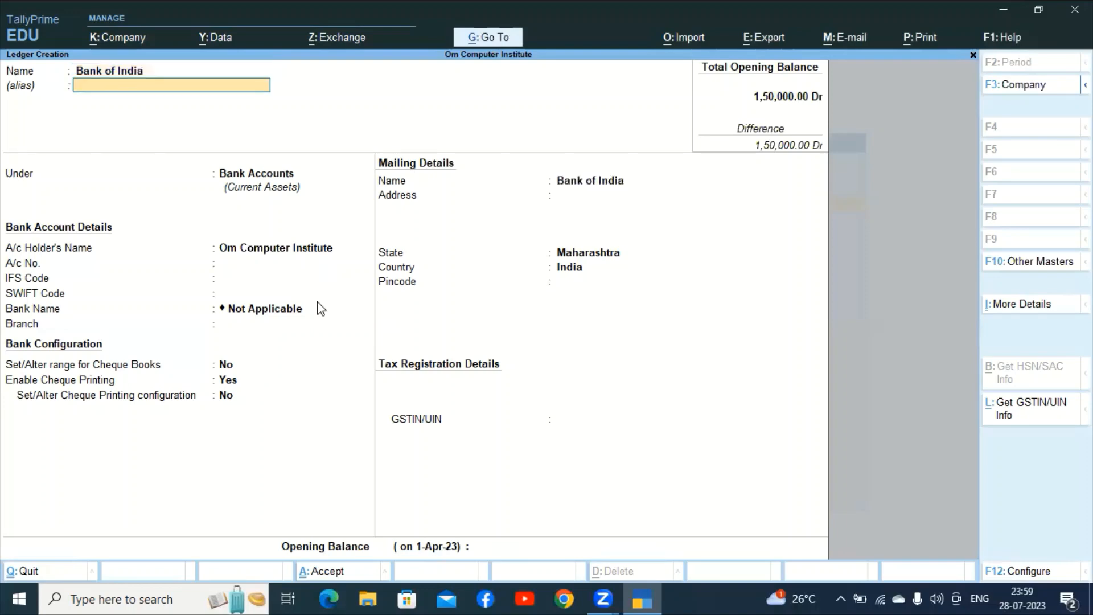
key("Return")
key("Return")
key("Return")
key("Return")
key("Return")
key("Return")
key("Return")
key("Return")
key("Return")
key("Return")
key("Return")
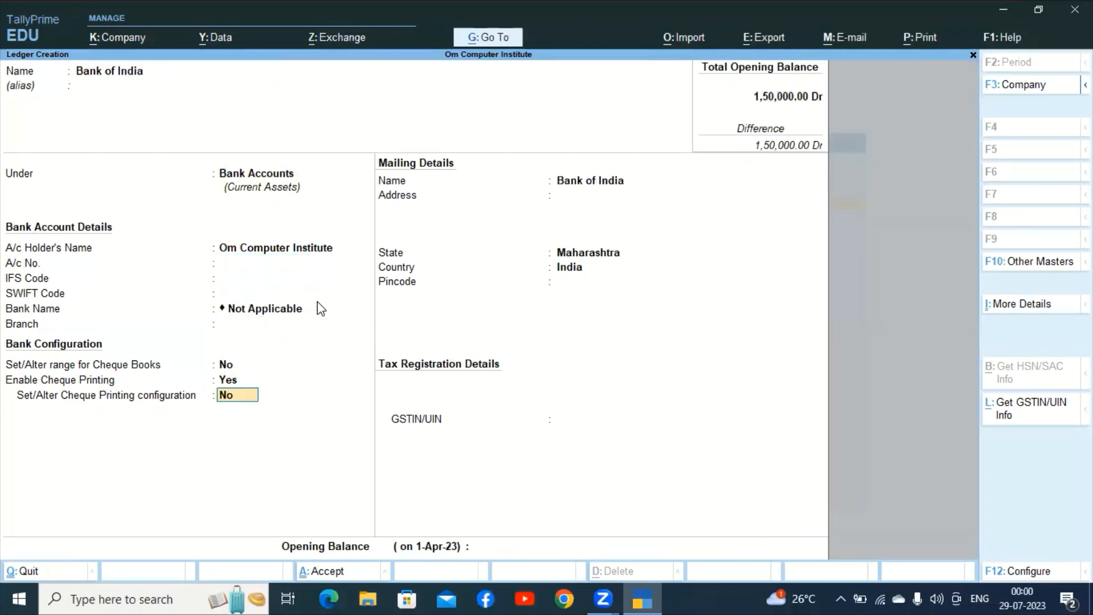
key("Return")
key("Return")
key("Return")
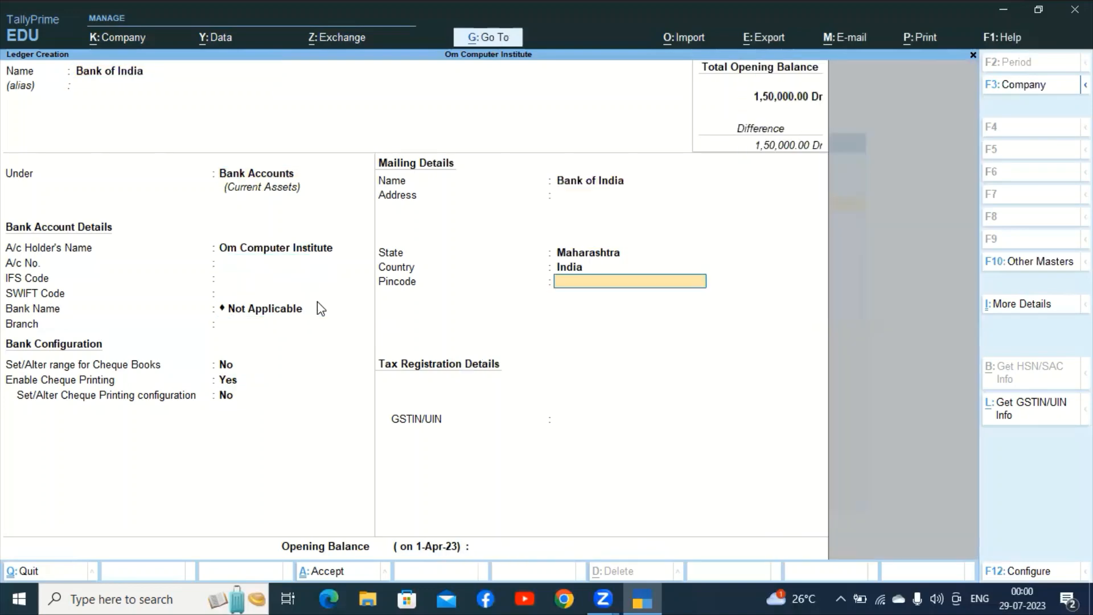
key("Return")
key("Return")
key("Return")
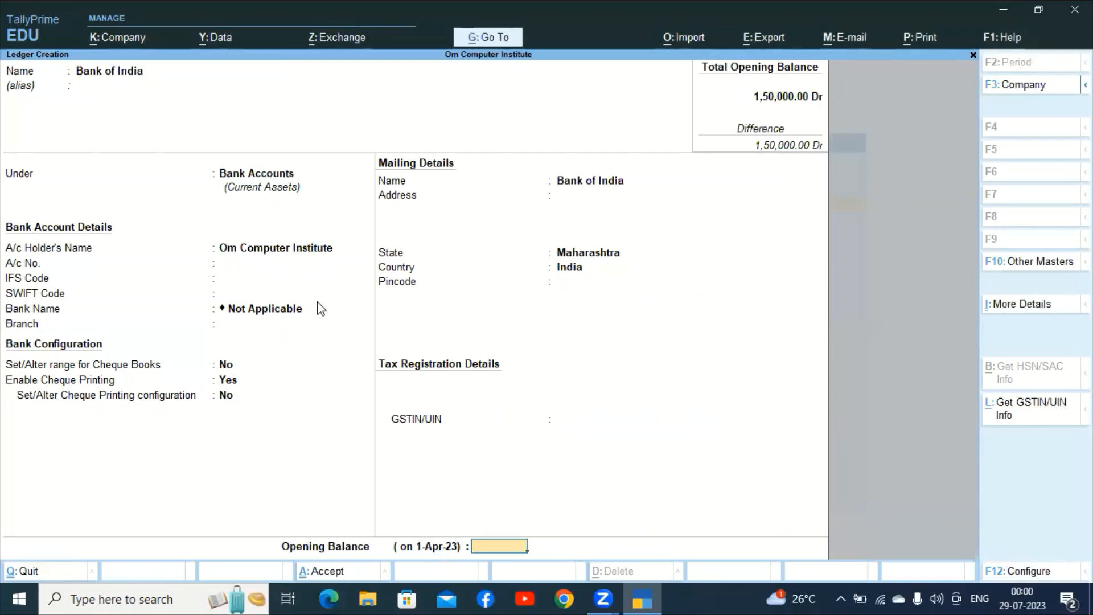
type("70000")
key("Return")
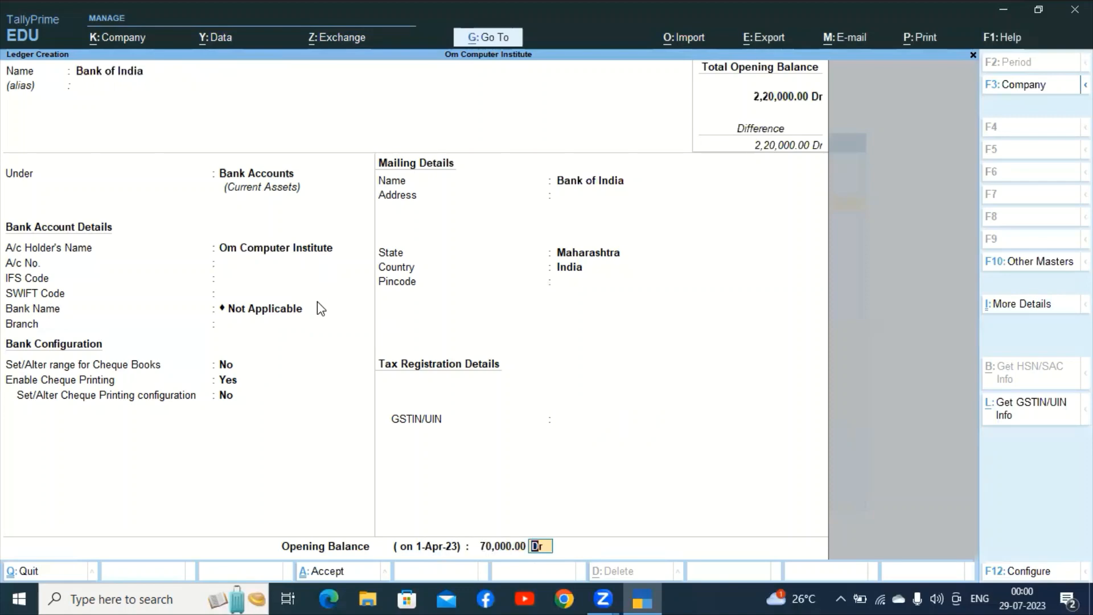
key("Return")
key("y")
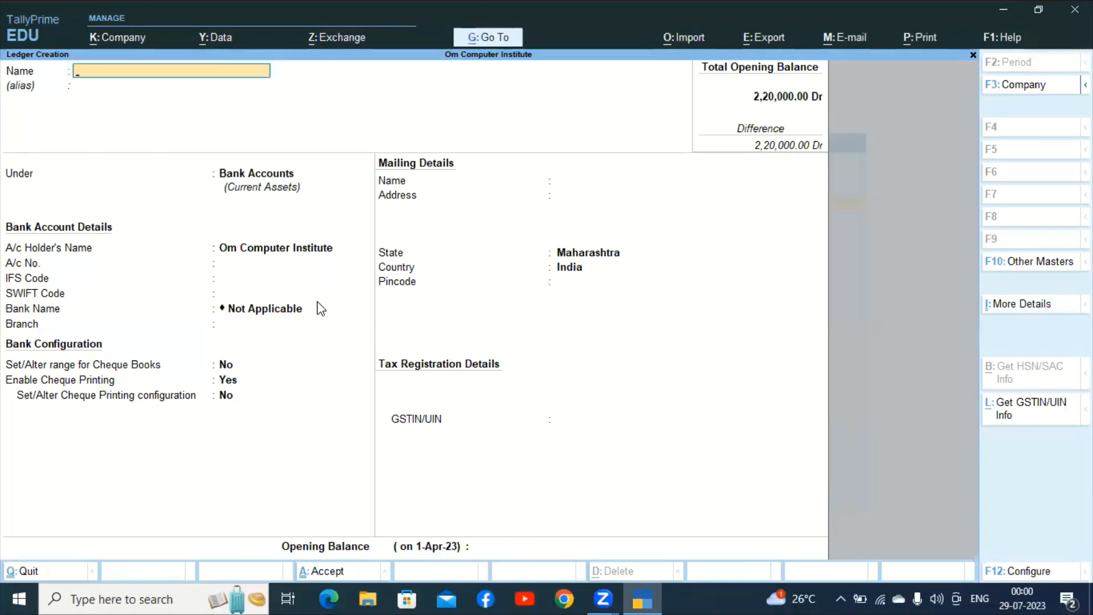
key("Escape")
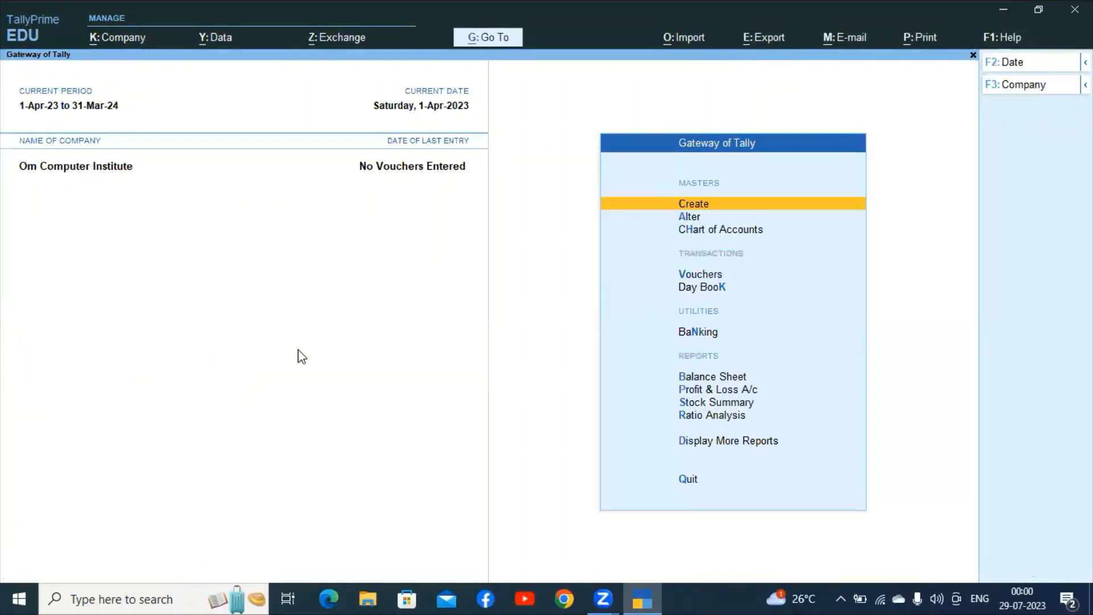
Open voucher entry from Gateway of Tally, starting a blank Payment voucher No. 1.
left_click(695, 279)
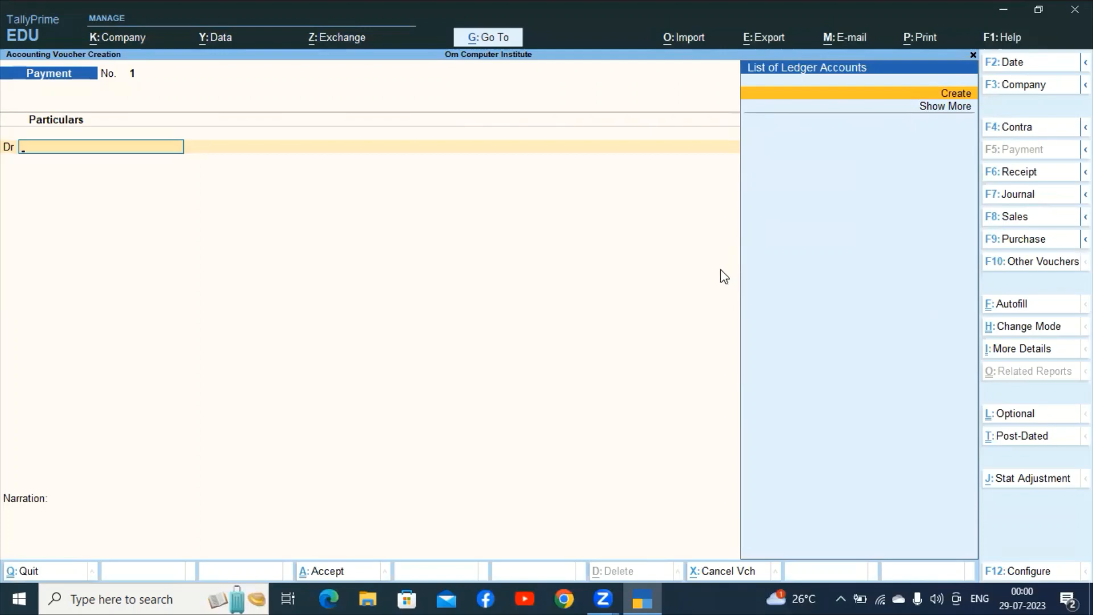
Switch the voucher type to Journal and abandon a blank new-ledger form.
key("F7")
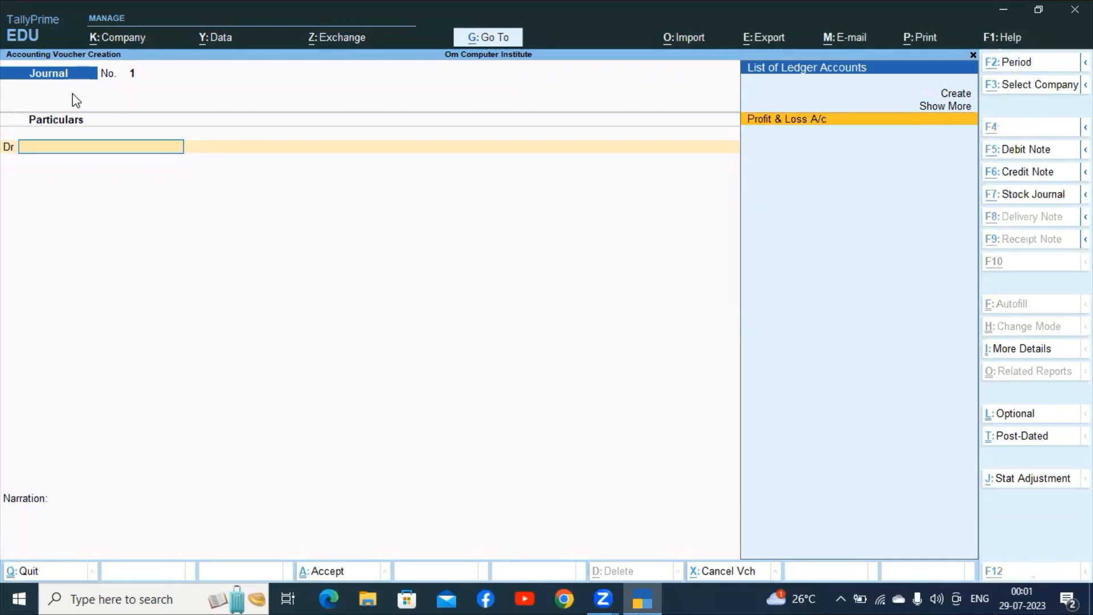
key("alt+c")
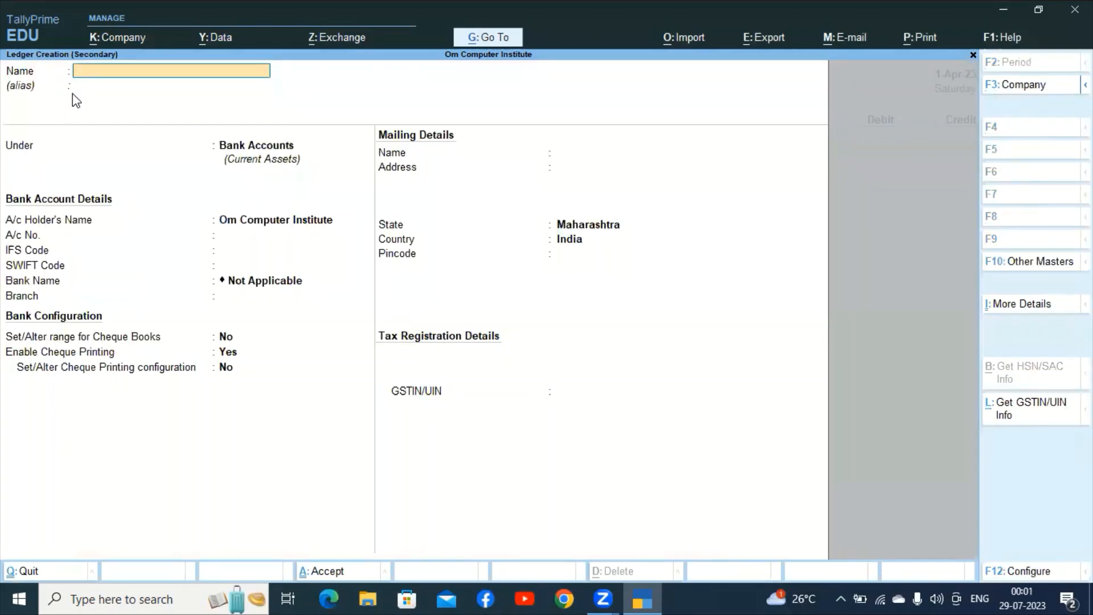
key("Escape")
key("y")
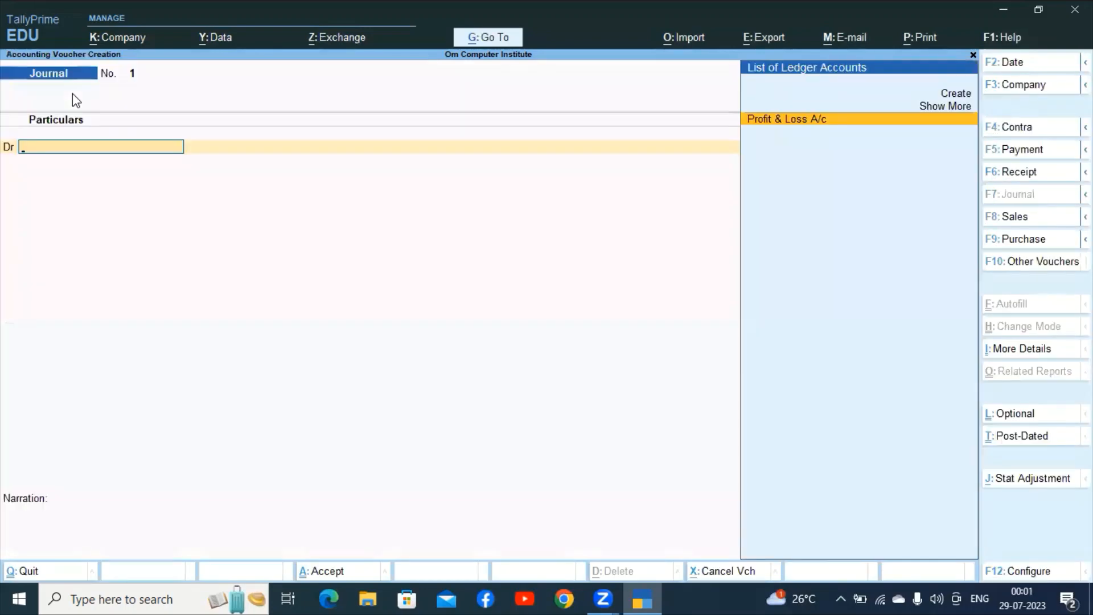
Stay on the blank Journal voucher and bring up Company Features with F11.
key("Escape")
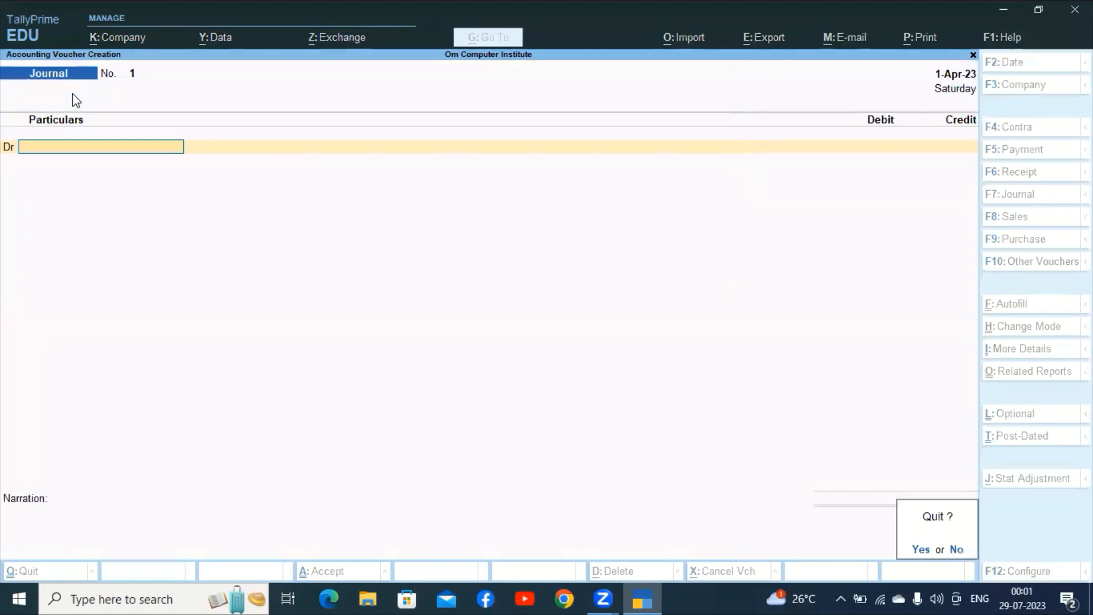
key("n")
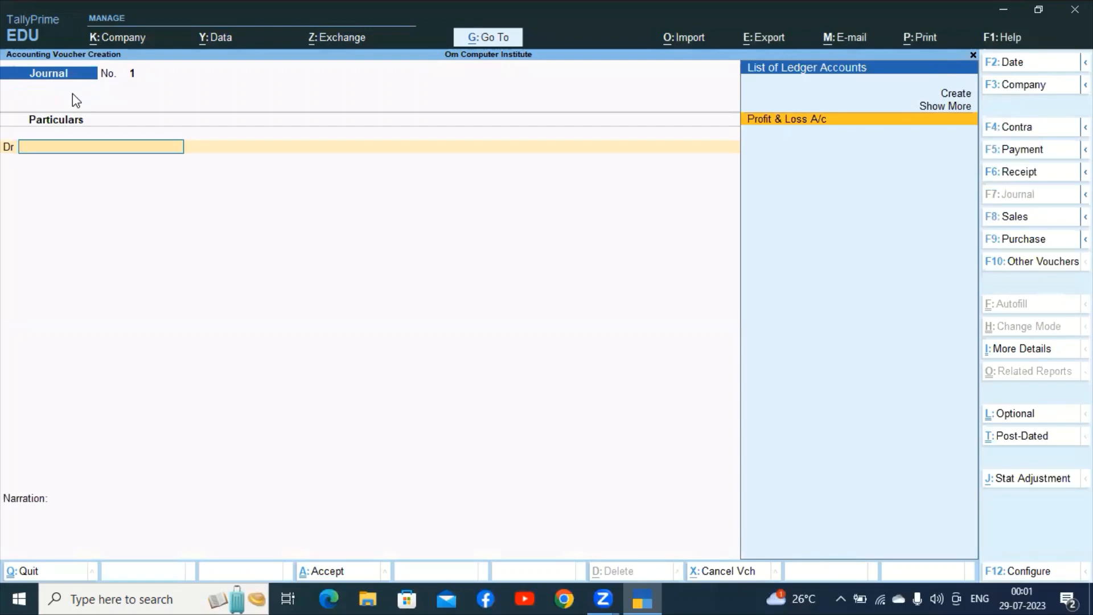
key("F11")
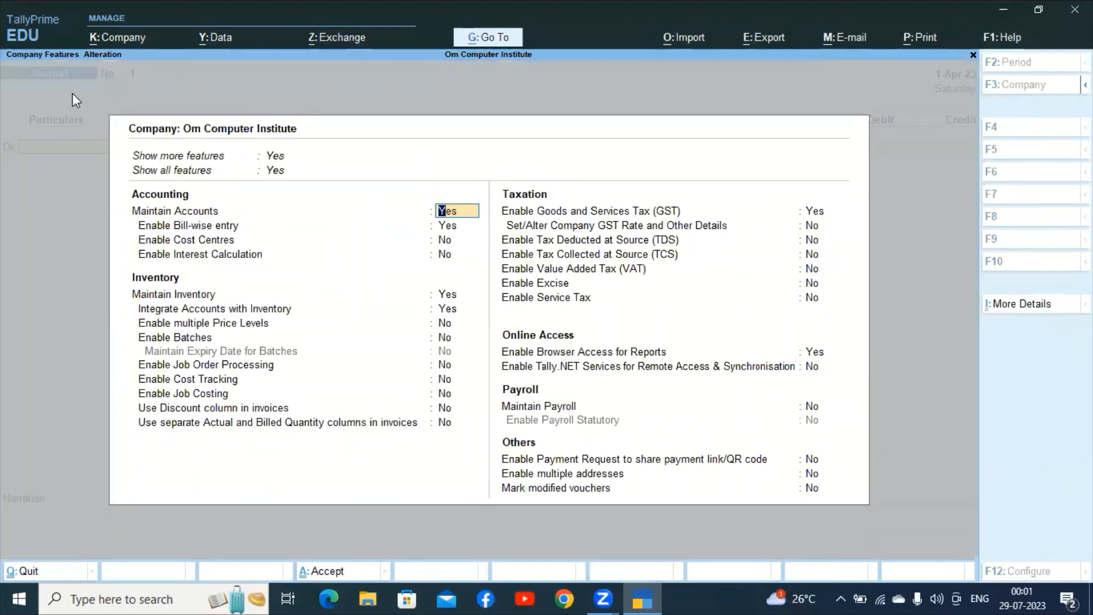
Quit the Company Features screen without changes.
key("BackSpace")
key("Escape")
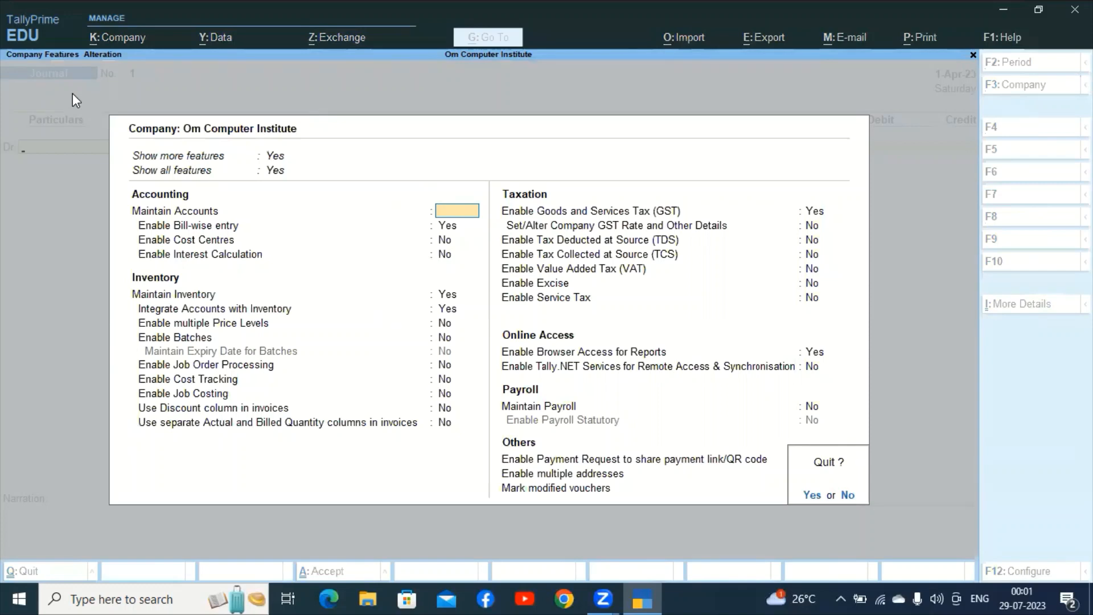
key("Return")
Set Show more configurations to Yes in voucher configuration (F12) and accept.
key("F12")
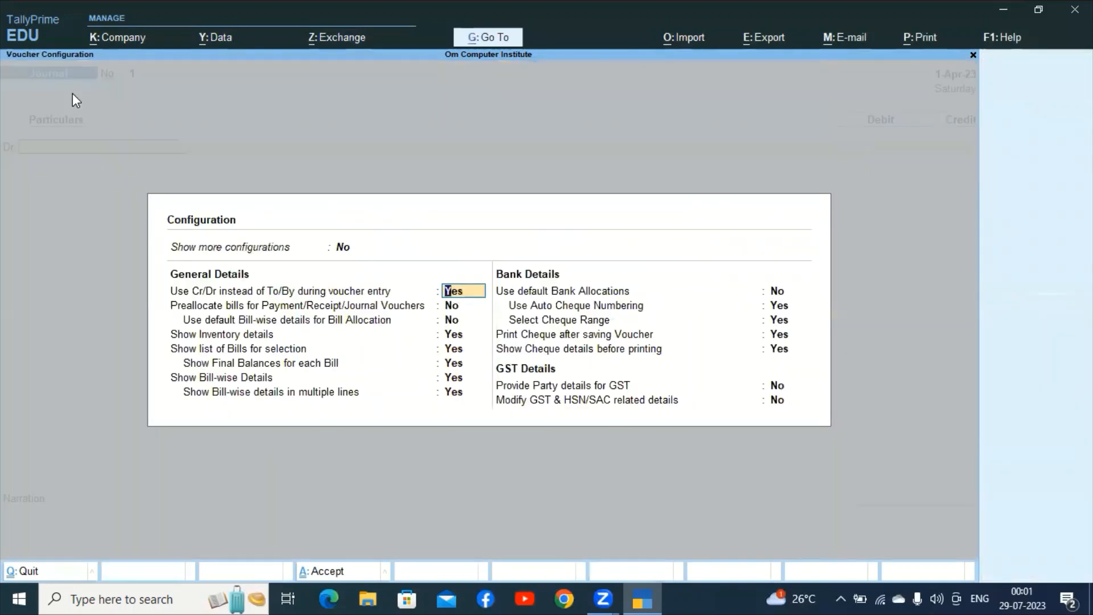
left_click(342, 248)
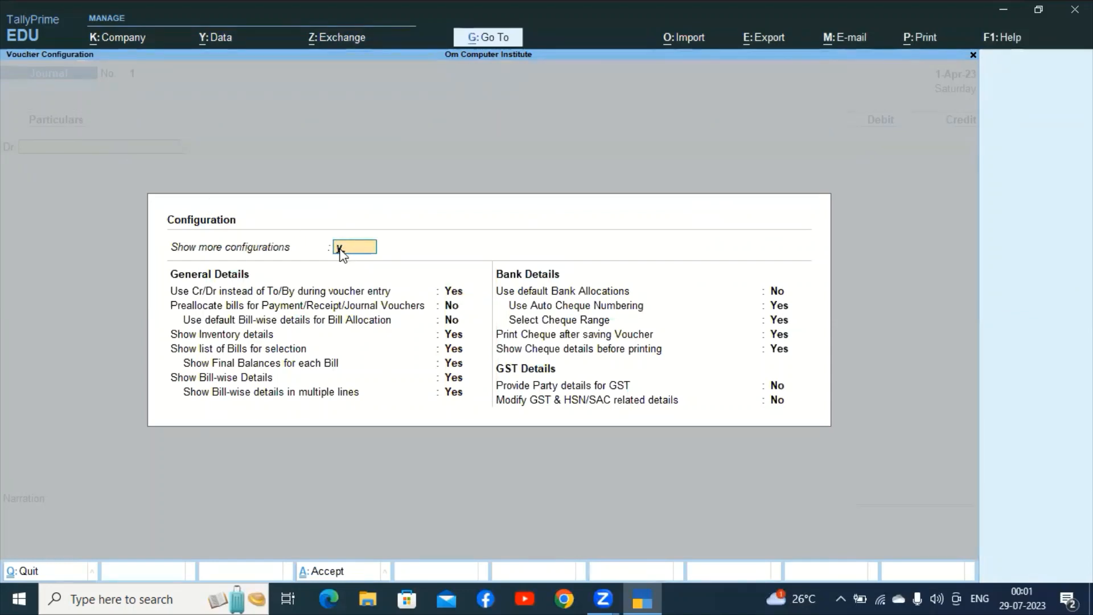
key("y")
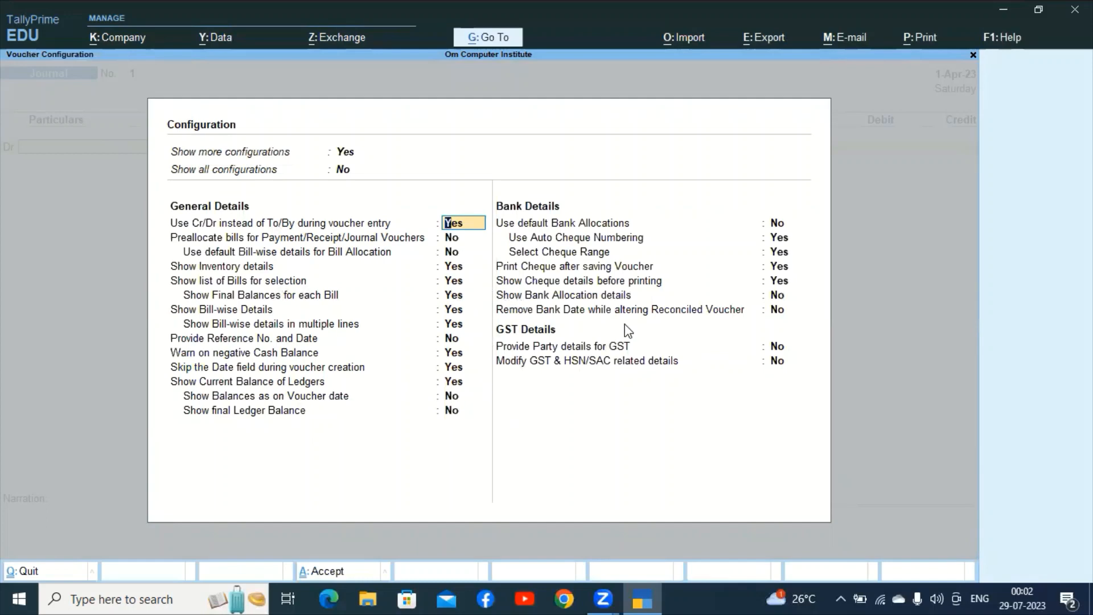
key("ctrl+a")
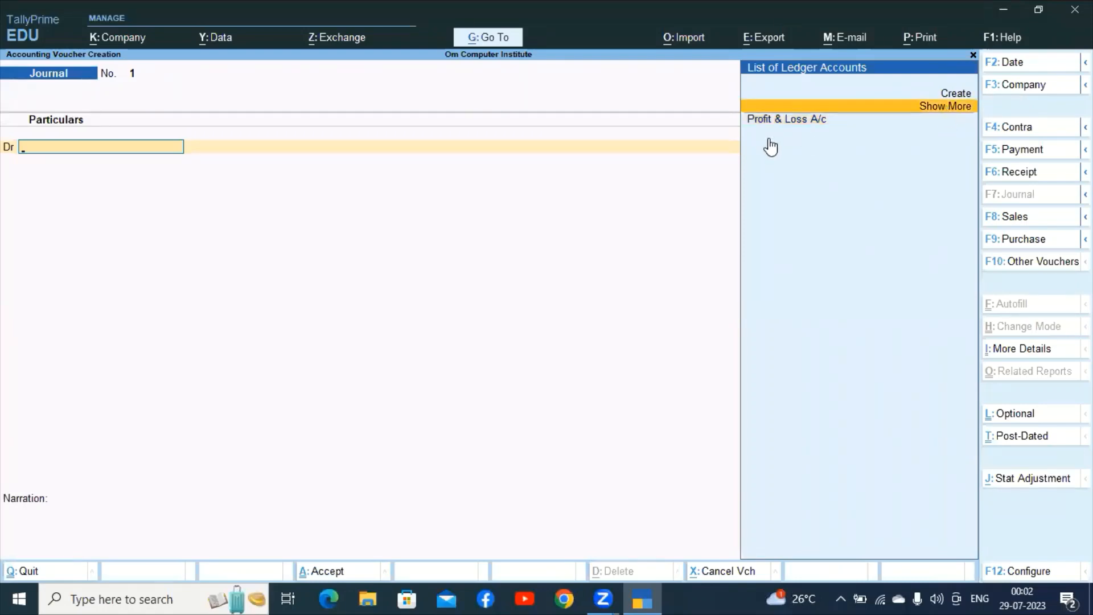
Pick Cash from the full ledger list and debit it 2,00,000.
key("Return")
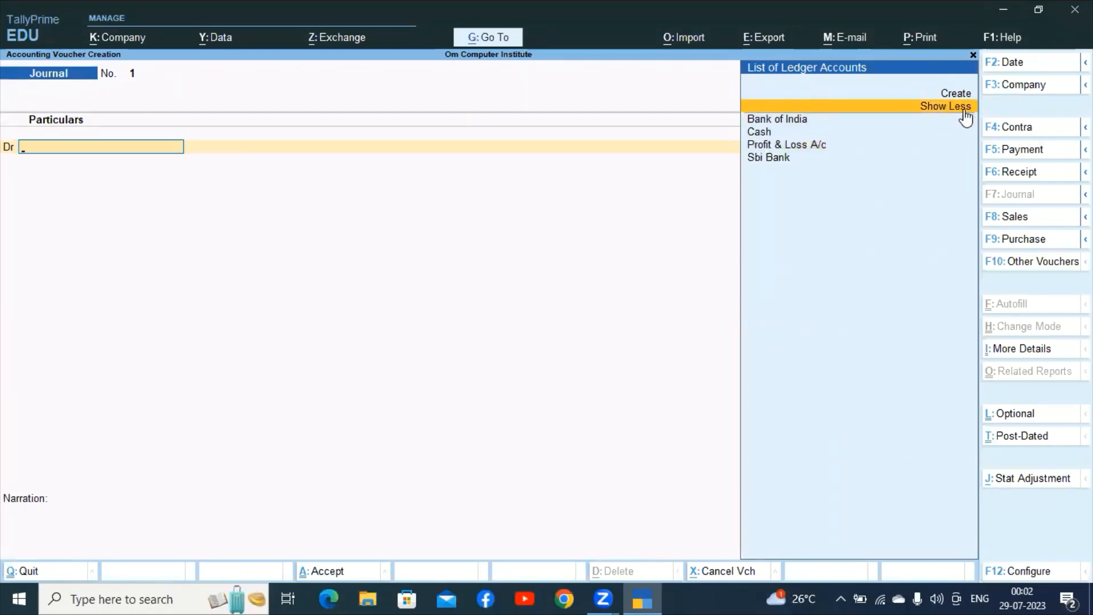
left_click(763, 132)
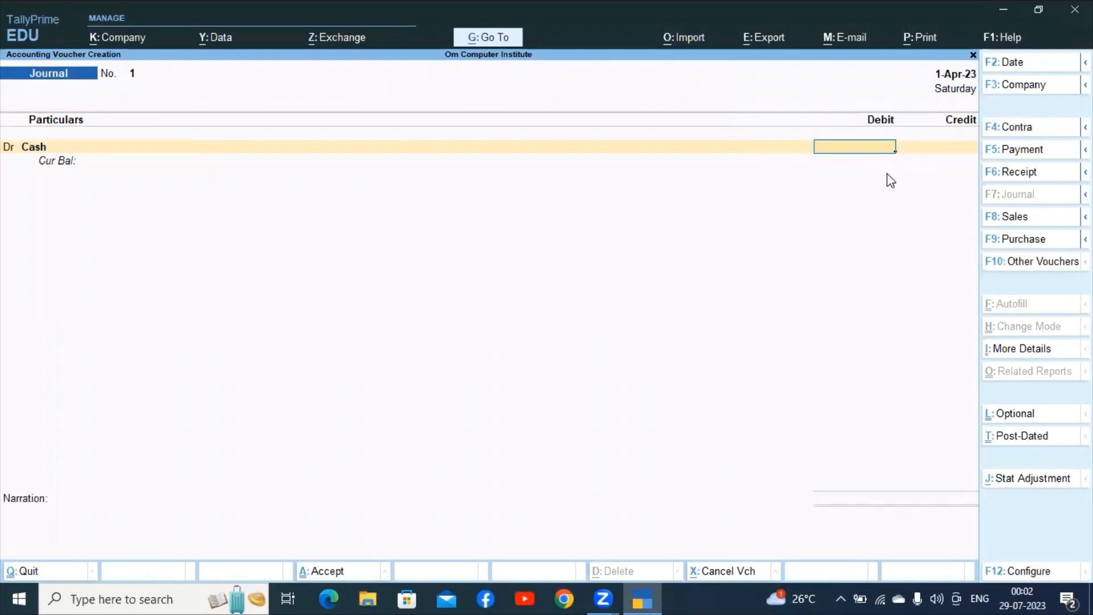
type("200000")
key("Return")
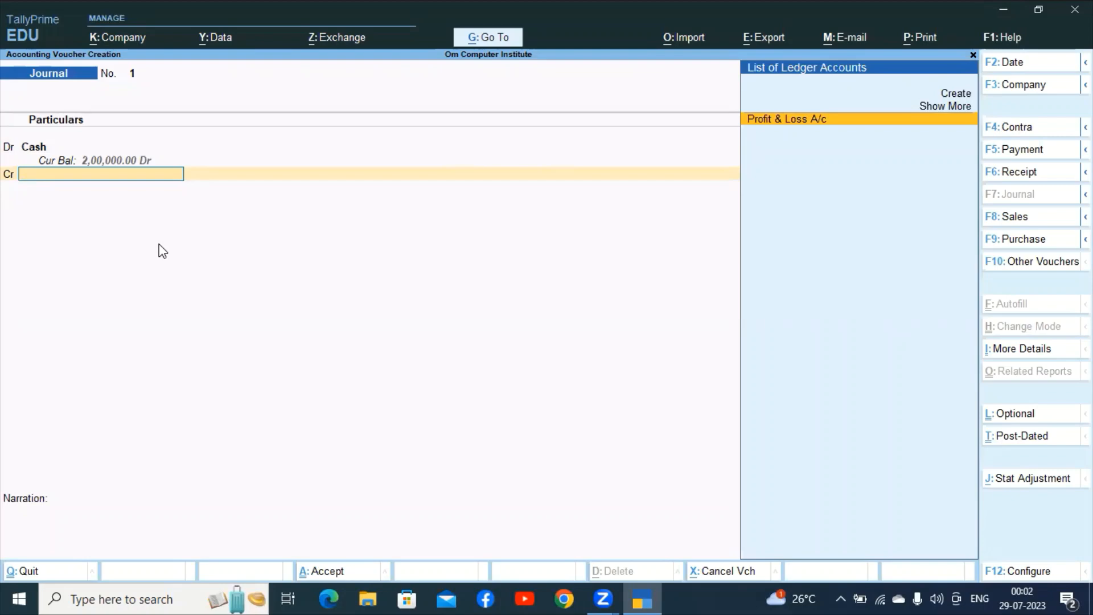
Create a 'Capital Account' ledger under the Capital Account group and credit it 2,00,000.
key("alt+c")
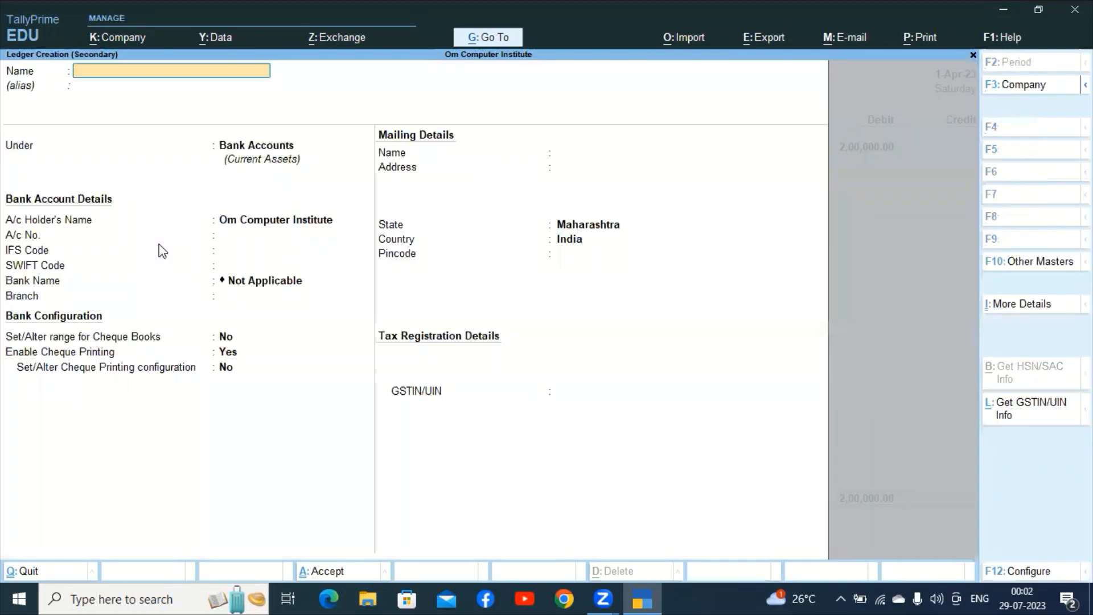
type("Capital Account")
key("Return")
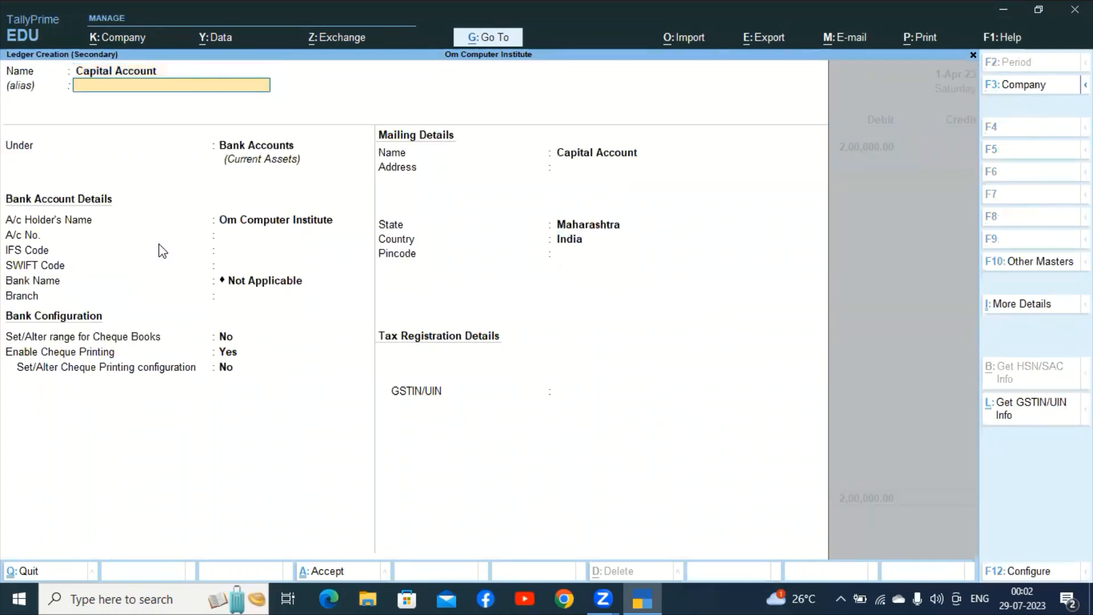
key("Return")
type("cac")
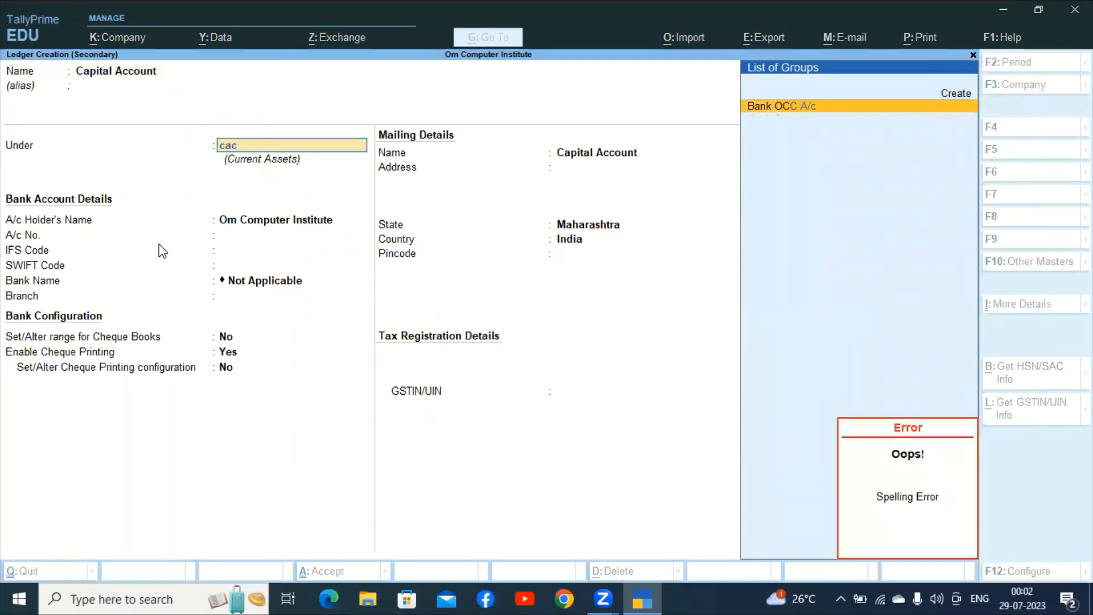
key("BackSpace")
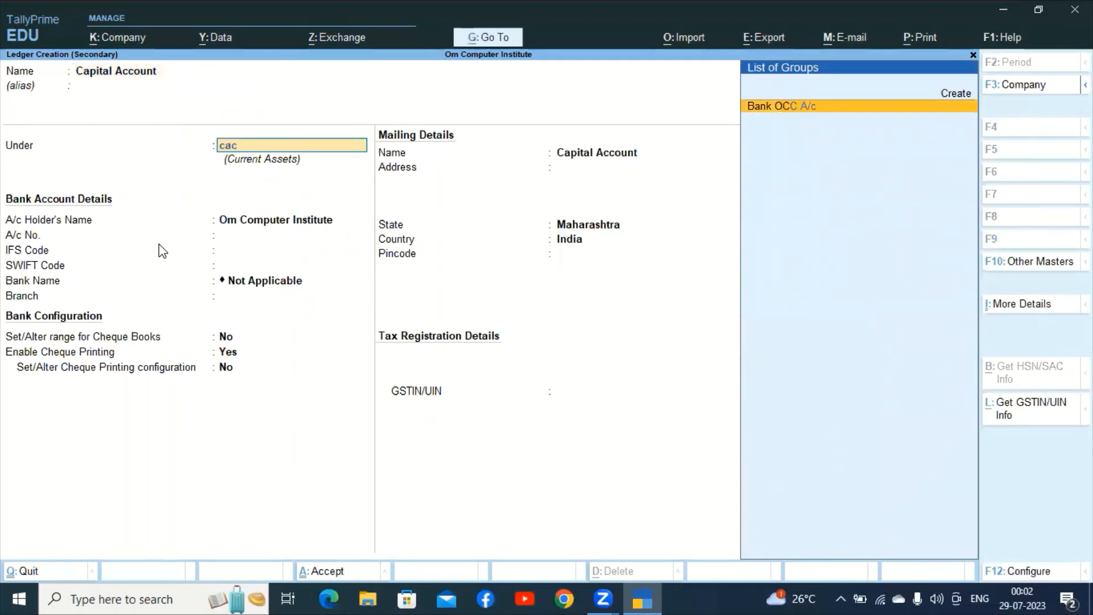
key("Down")
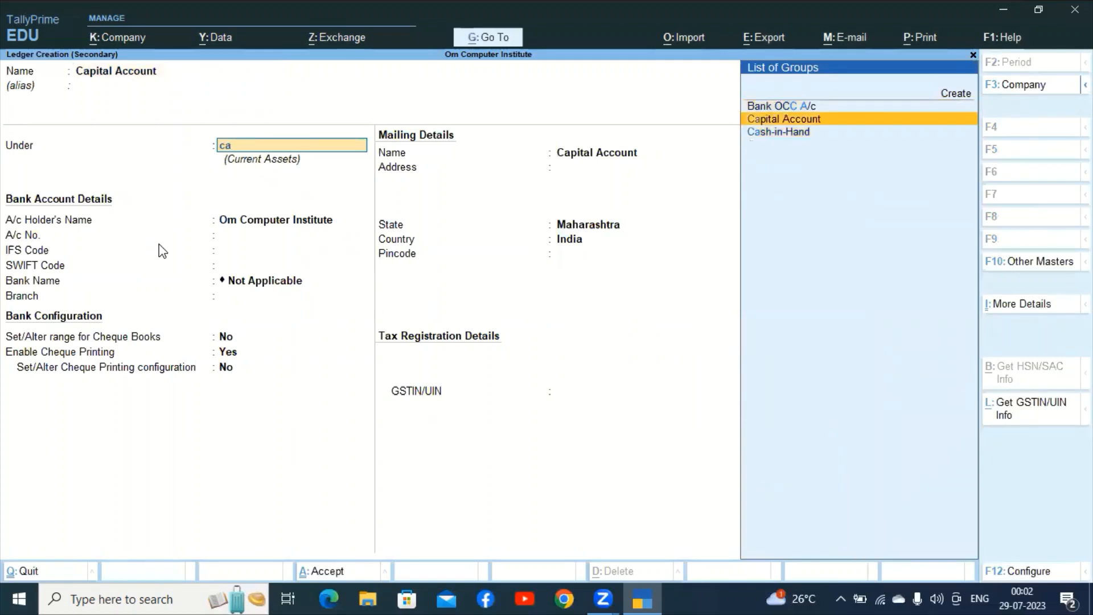
key("Return")
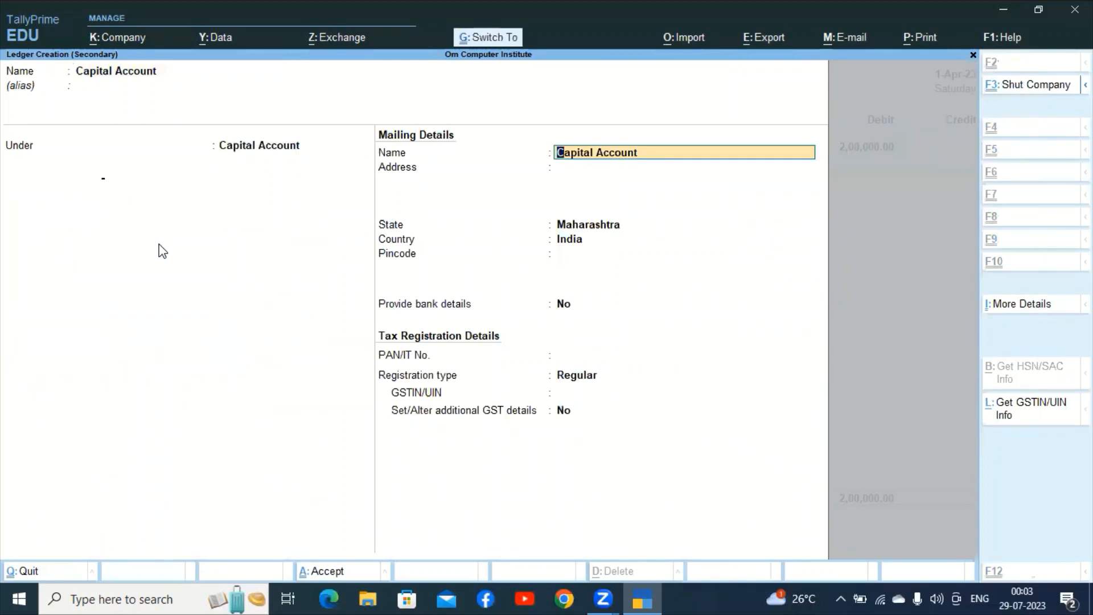
key("ctrl+a")
key("Return")
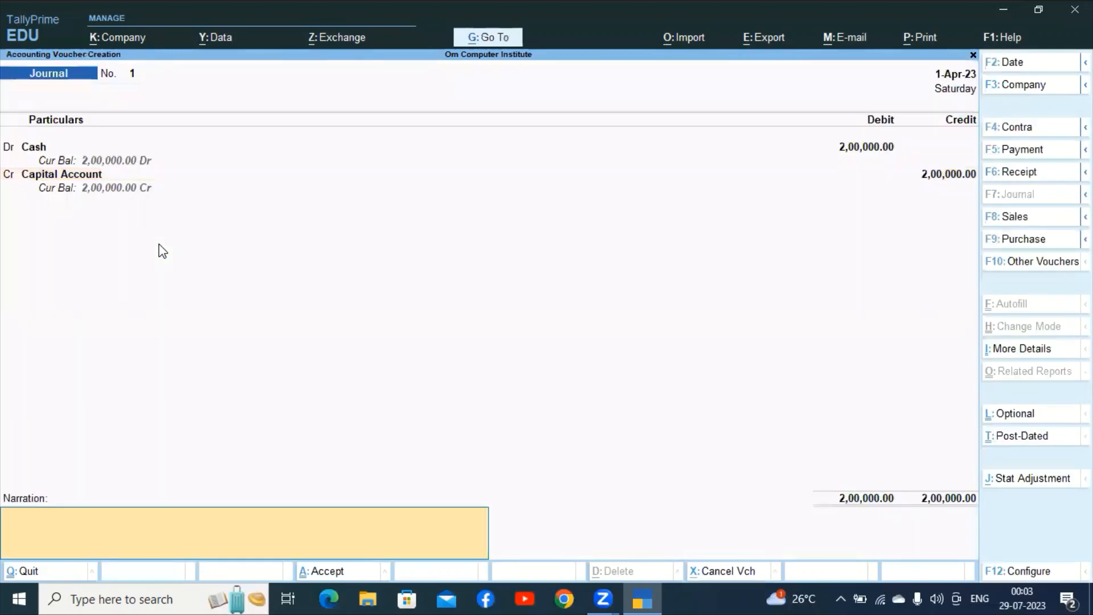
Add narration 'being opening balance of rupees 2 lakh' and save Journal No. 1.
type("being")
type("opening")
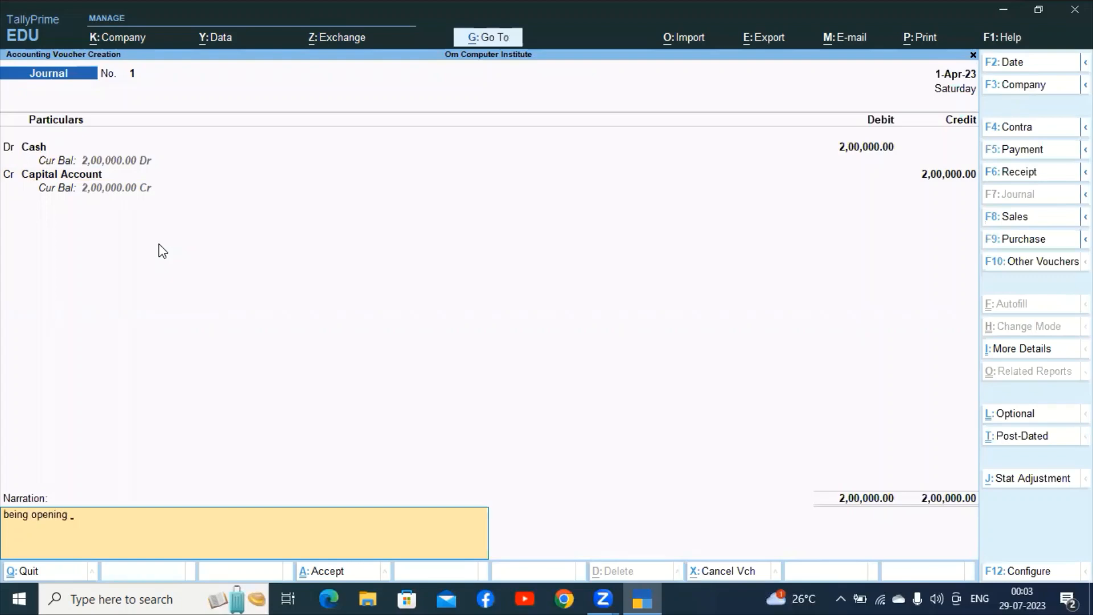
type(" balance of rupees 2 lakh")
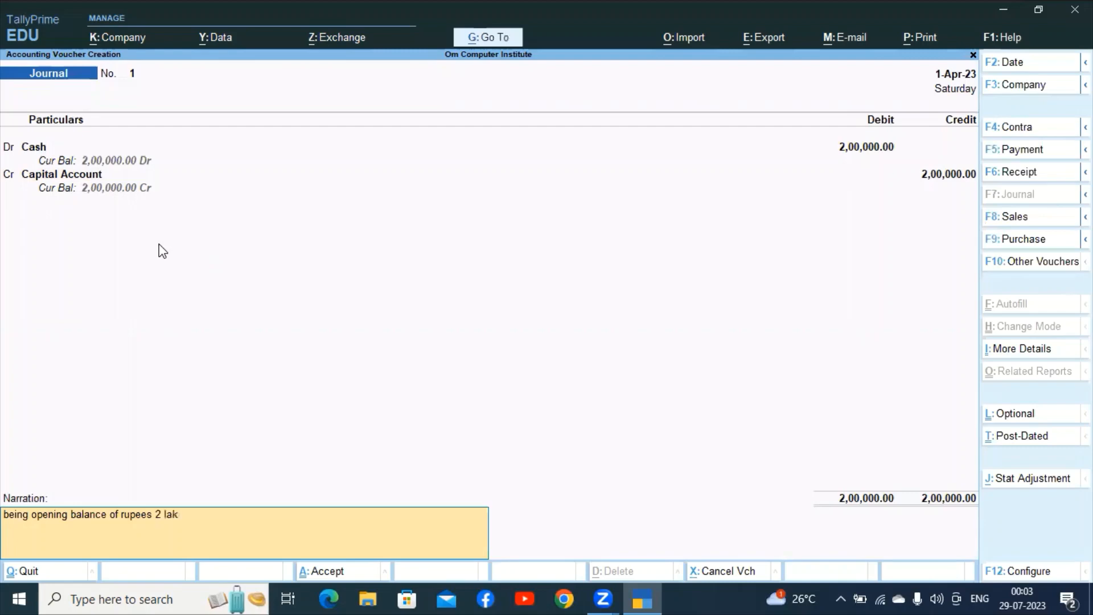
key("ctrl")
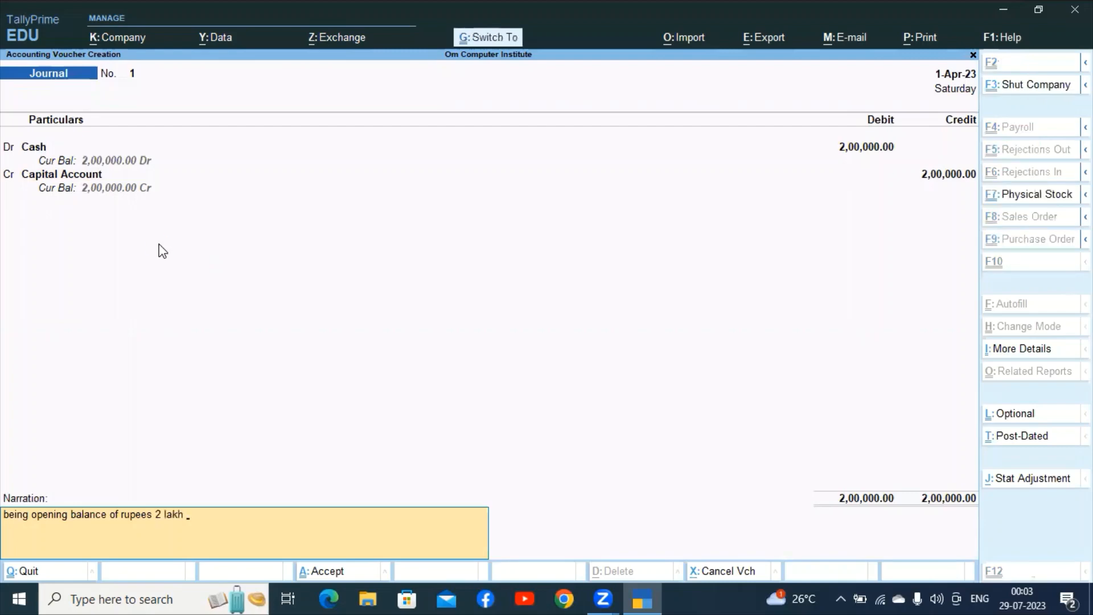
key("ctrl+a")
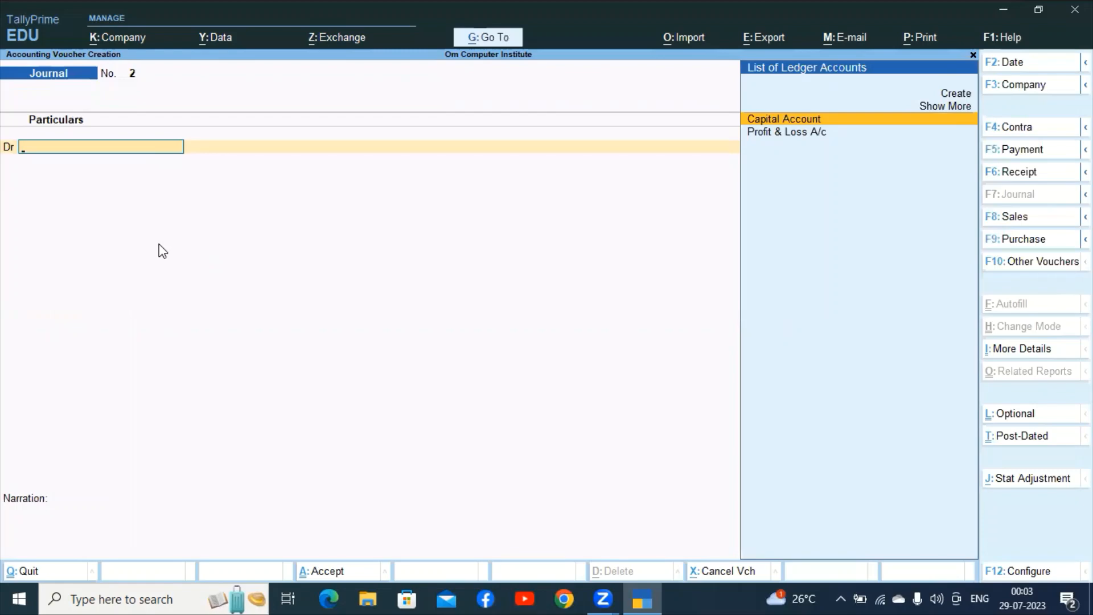
Debit Cash 2,75,000 on Journal voucher No. 2.
key("Up")
key("Up")
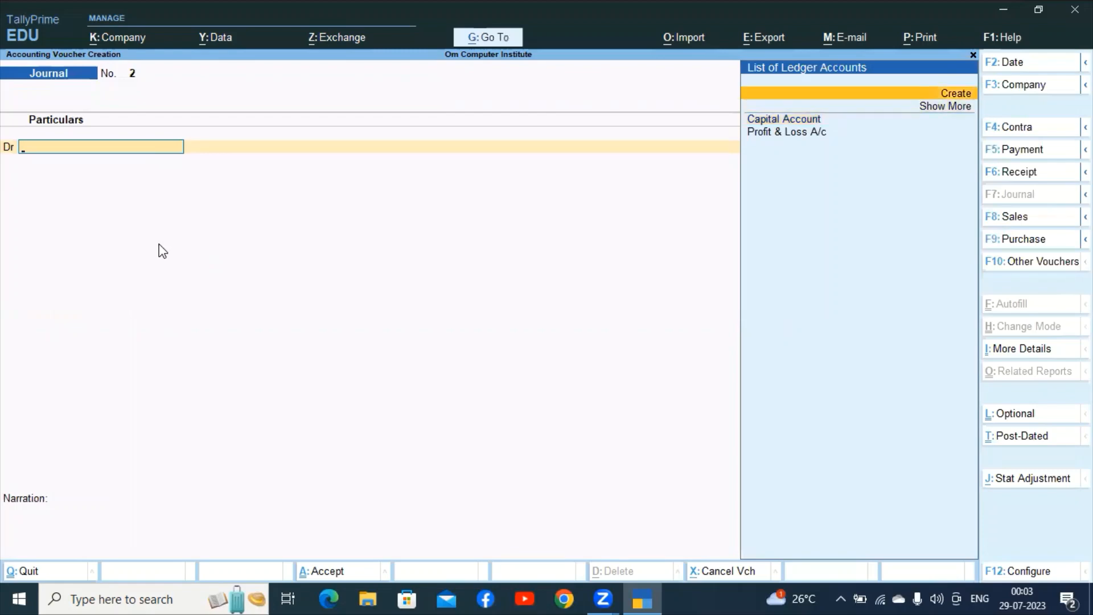
left_click(837, 108)
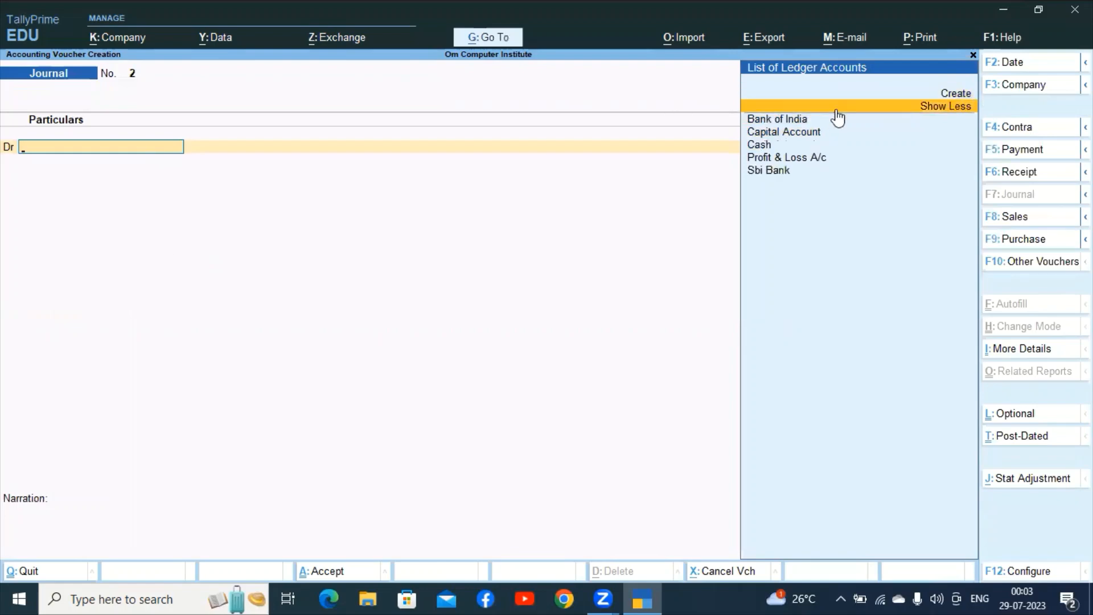
left_click(775, 145)
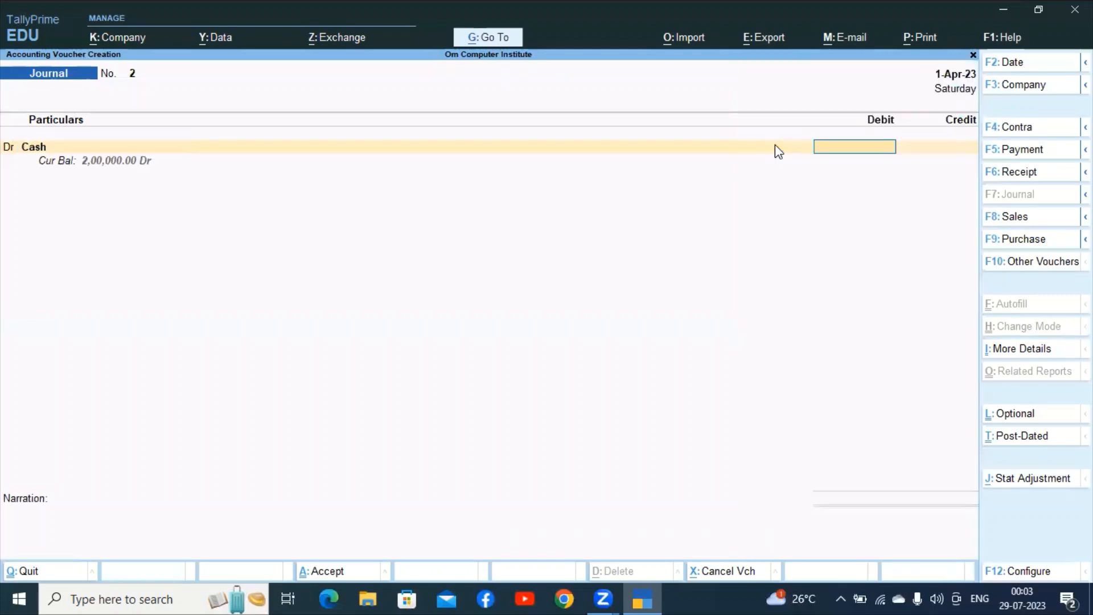
type("275000")
key("Return")
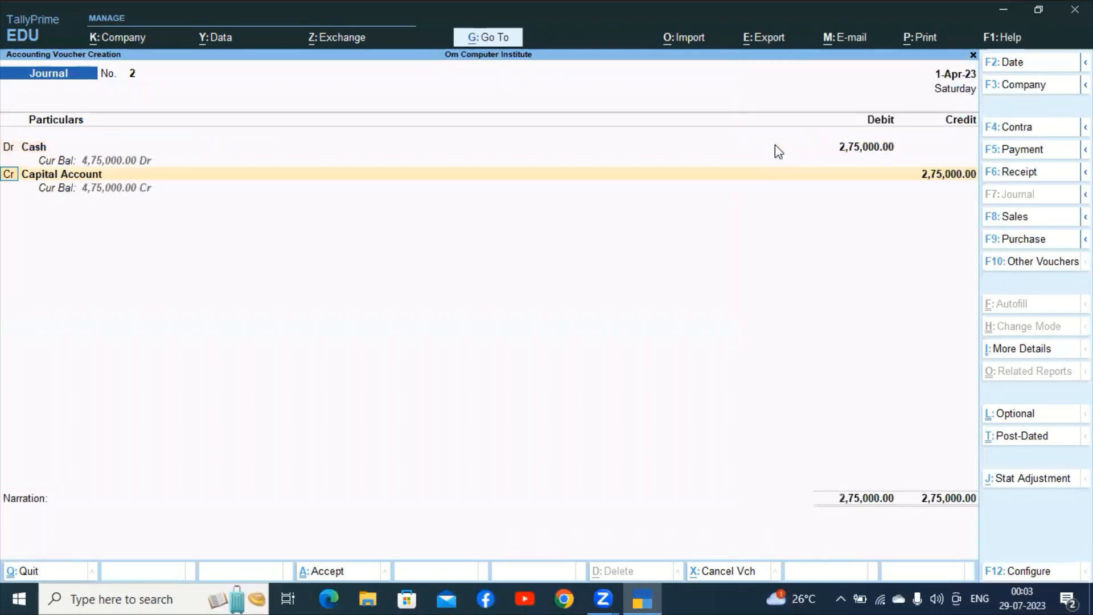
Credit Capital Account 2,75,000 and save Journal No. 2.
key("Return")
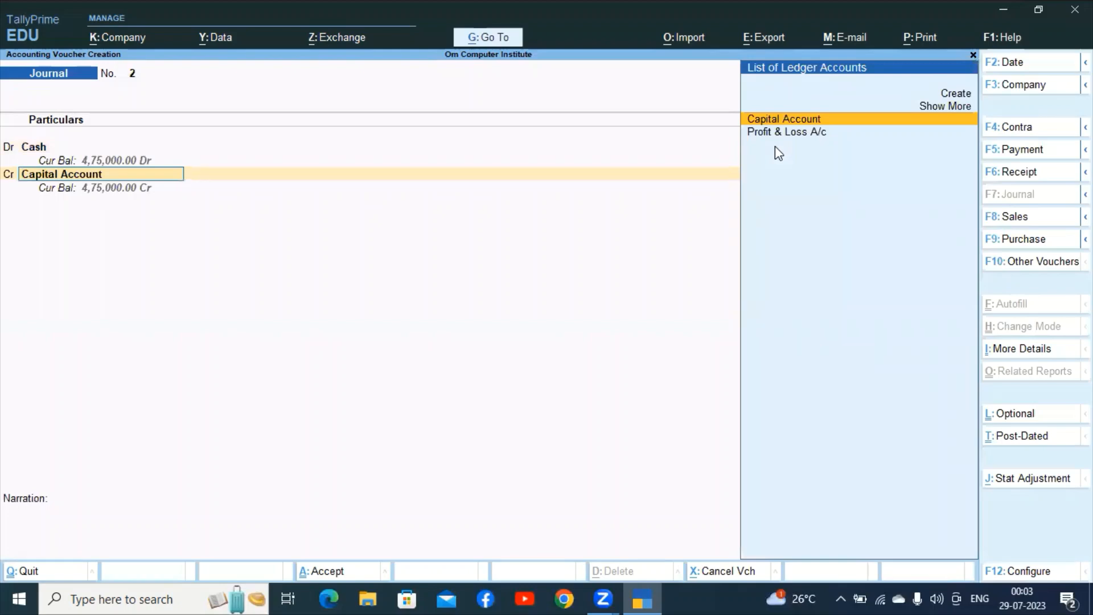
key("Return")
key("Return")
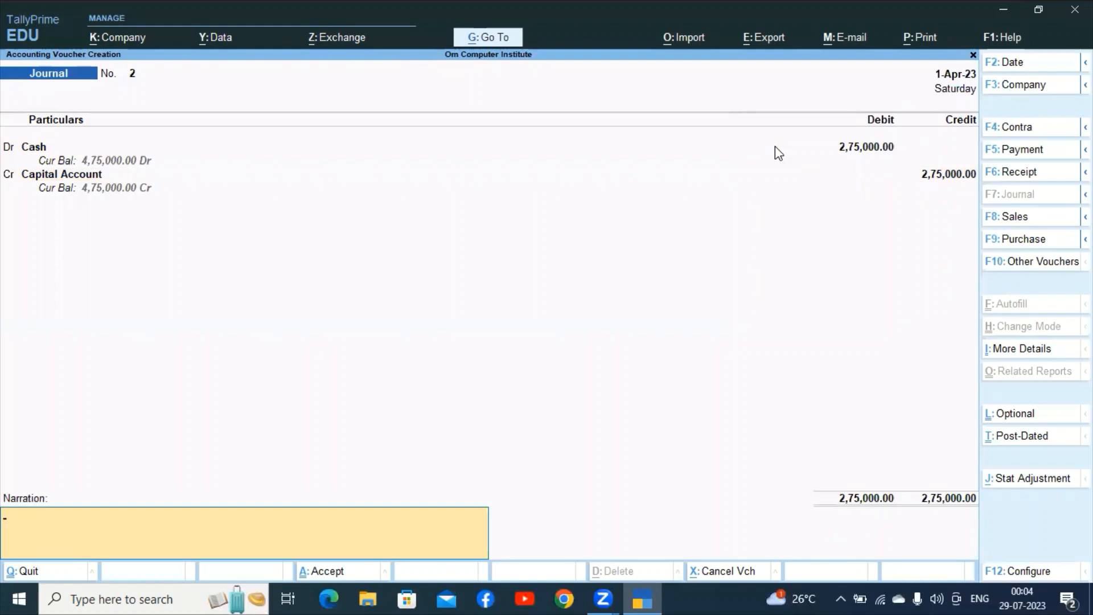
key("ctrl")
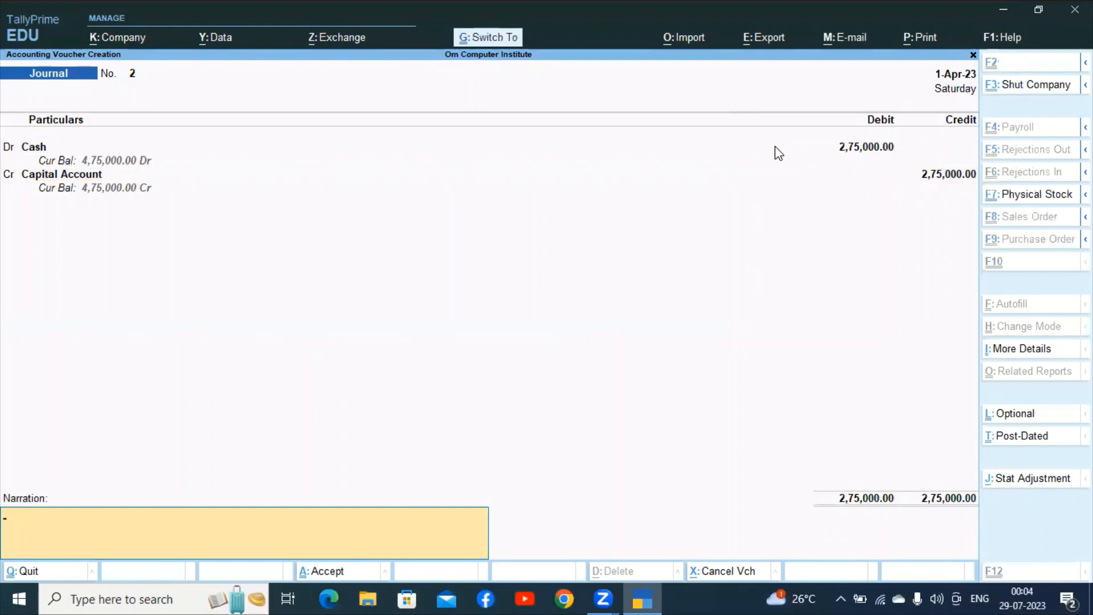
key("ctrl+a")
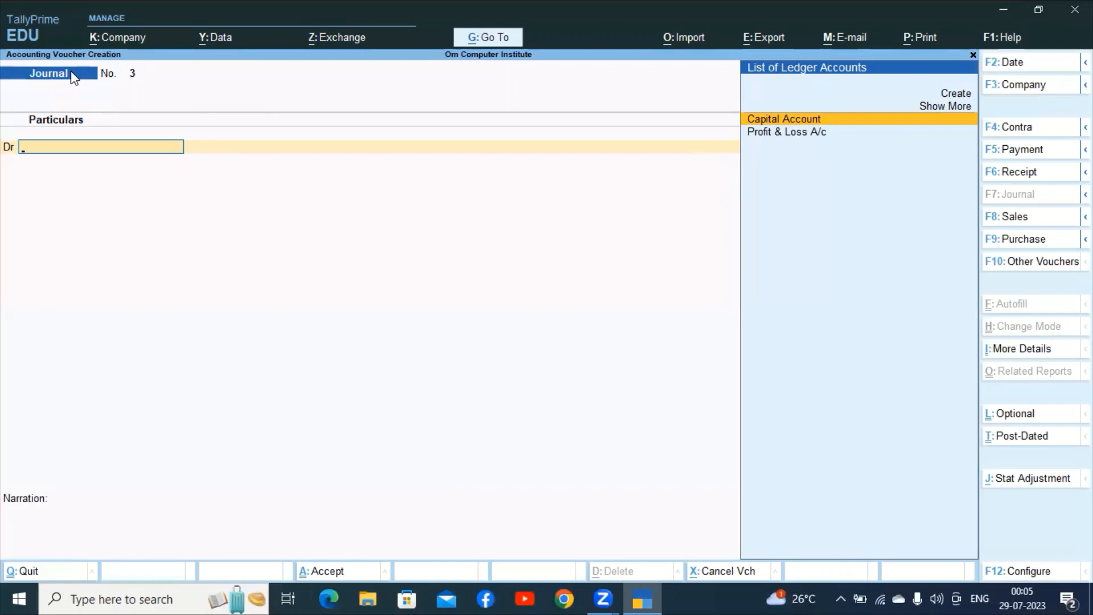
Start a Contra voucher and credit Cash 10,000.
key("F4")
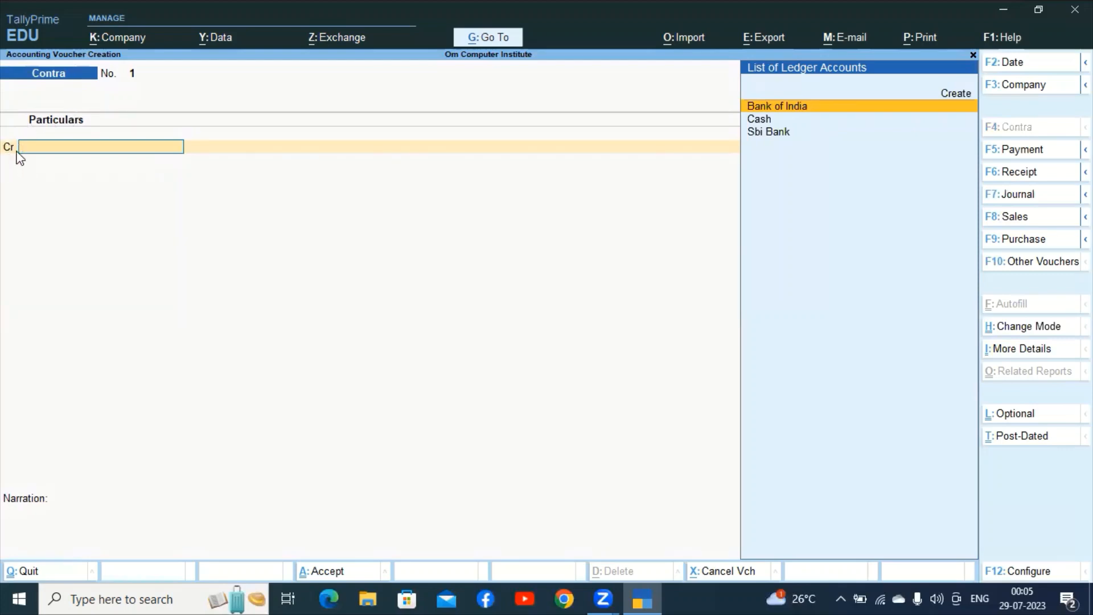
left_click(765, 121)
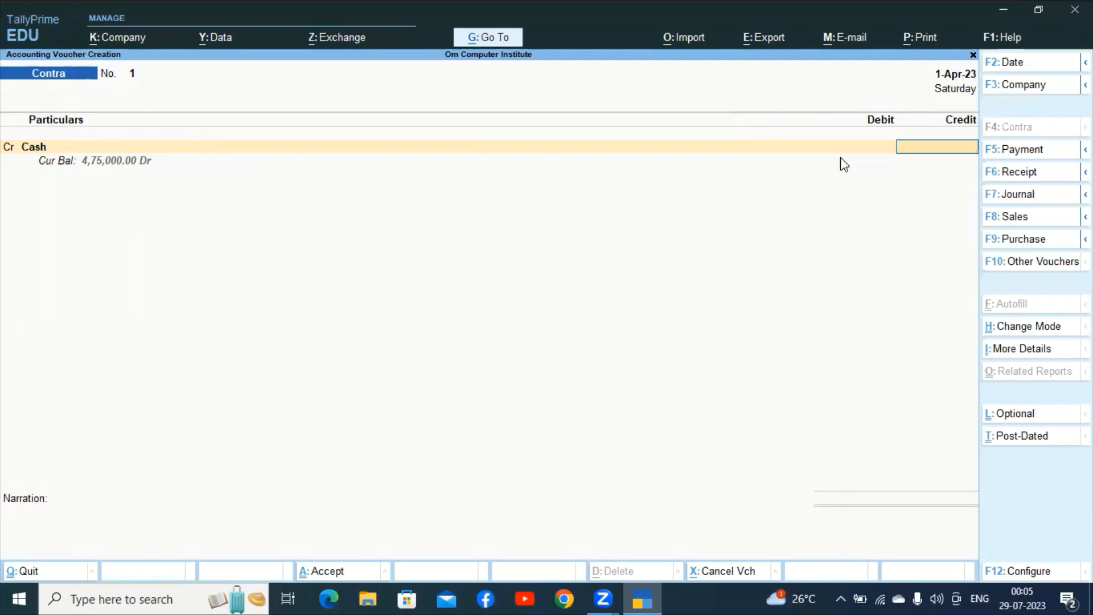
type("10000")
key("Return")
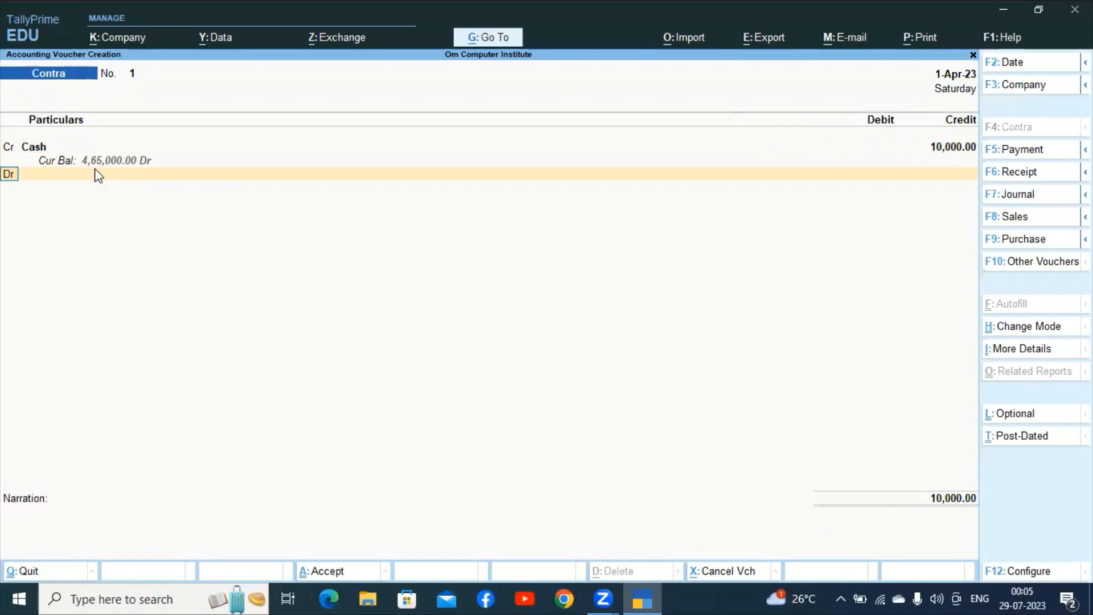
Debit Sbi Bank 10,000, bringing up its Bank Allocations.
key("Return")
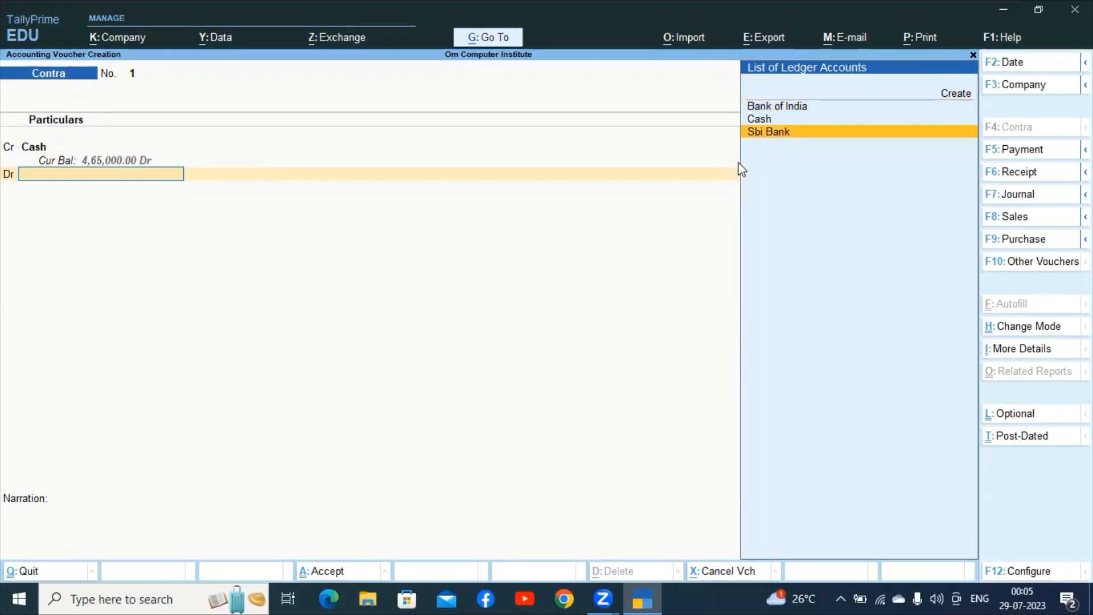
key("Return")
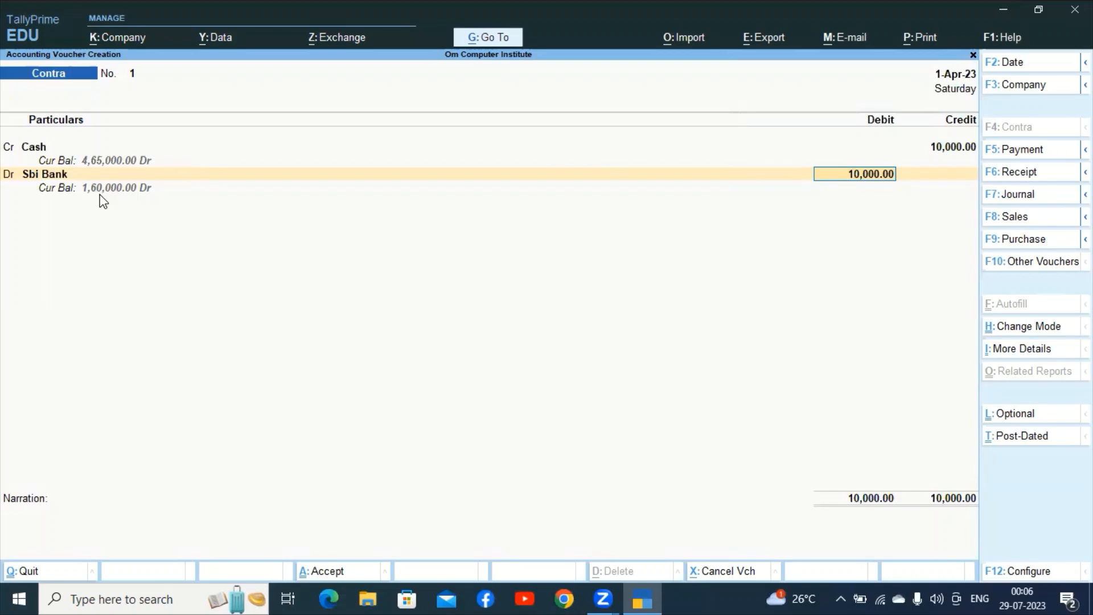
key("Return")
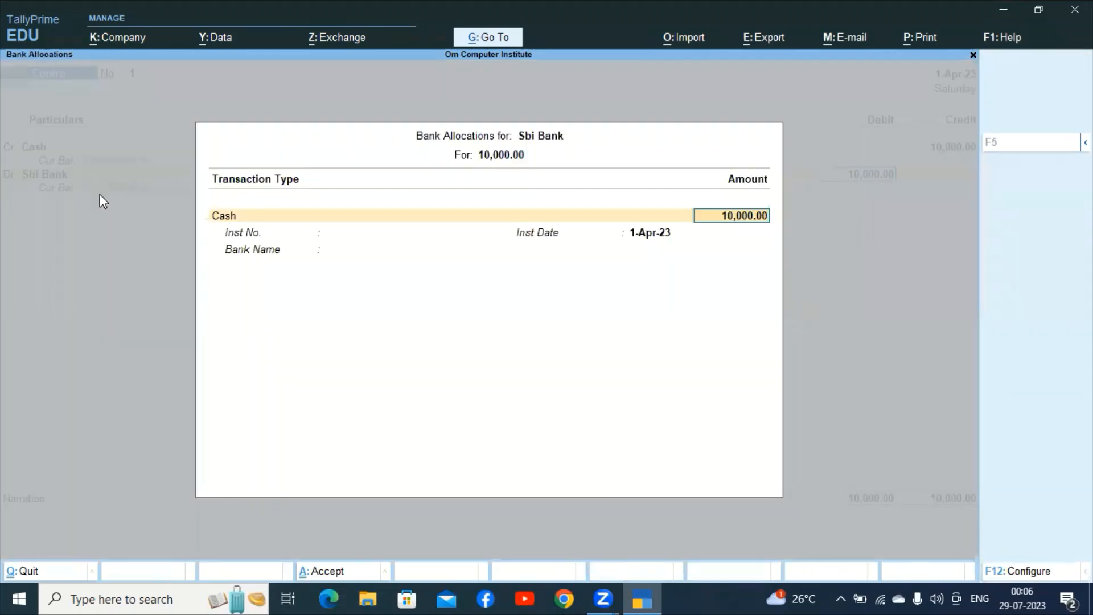
Skip through the cash denominations for the Sbi Bank allocation.
key("Return")
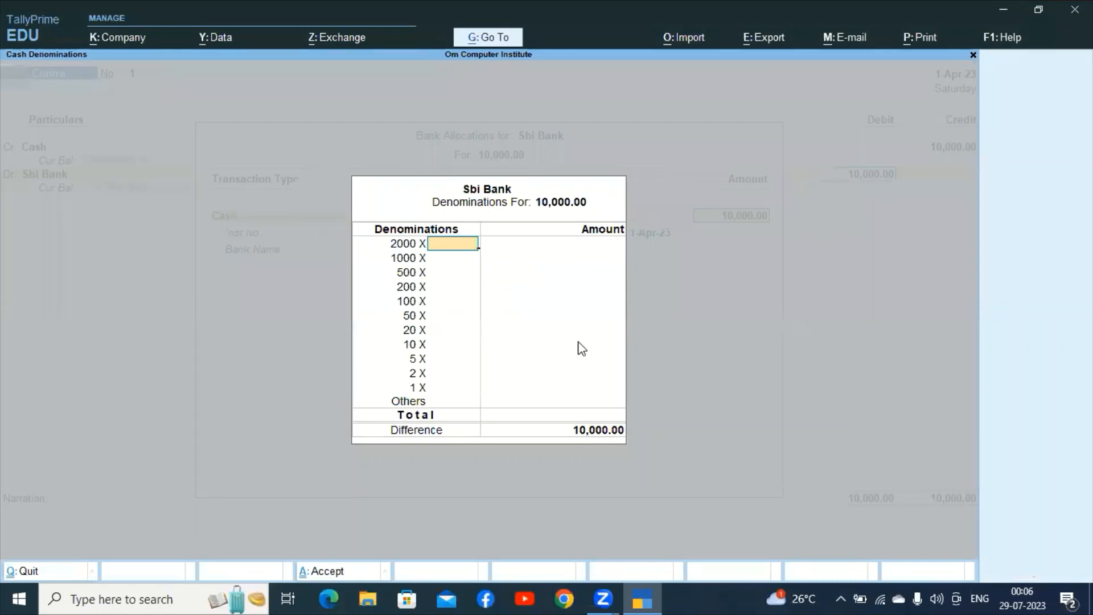
key("Return")
key("Return")
key("Return")
key("Return")
key("Return")
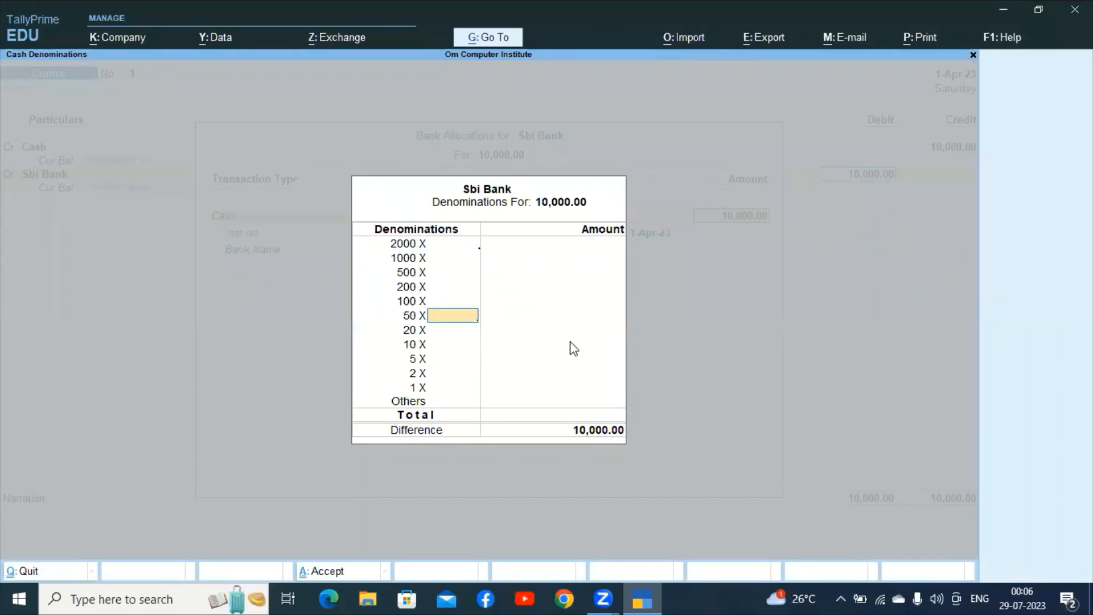
key("Return")
key("Return")
key("Return")
key("Return")
key("Return")
key("Return")
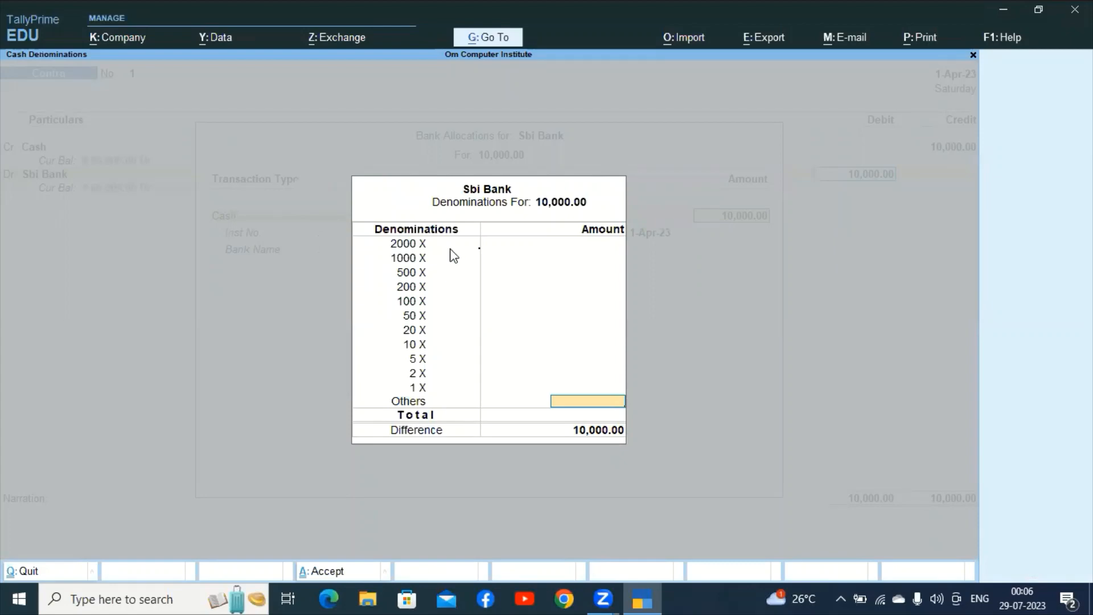
key("Return")
Add narration 'being cash deposited into sbi bank account of rupees 10000/-'.
key("Return")
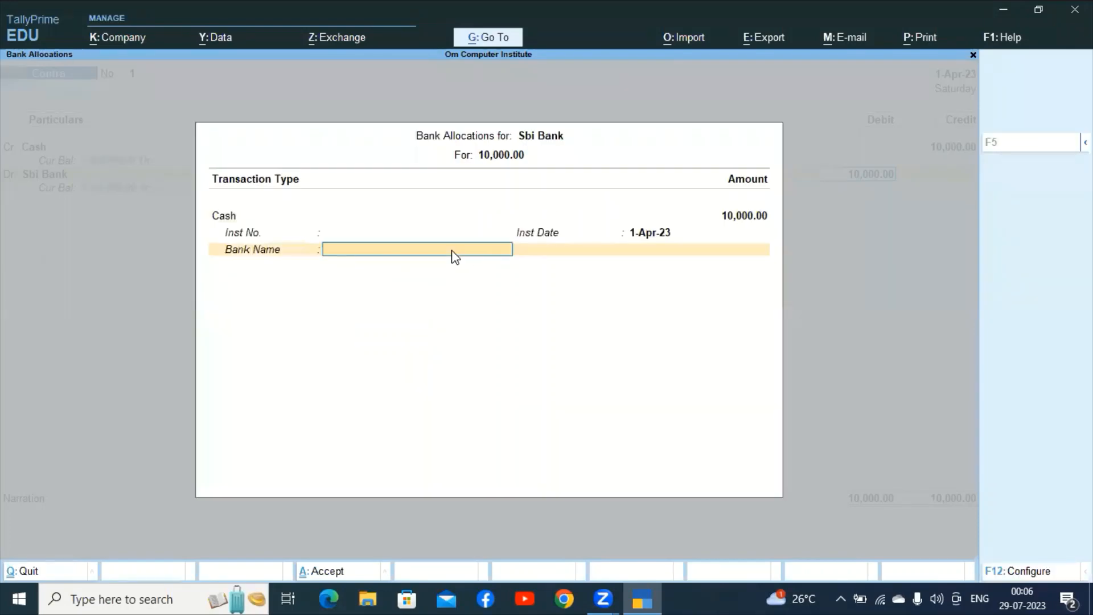
key("Return")
type("bein")
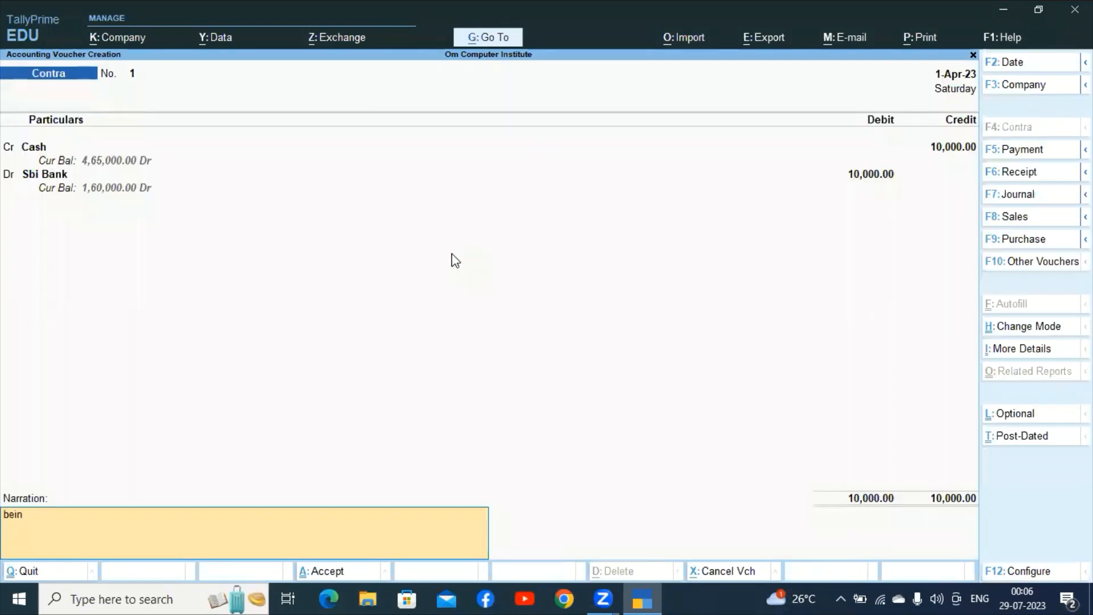
type("g cash deposited into")
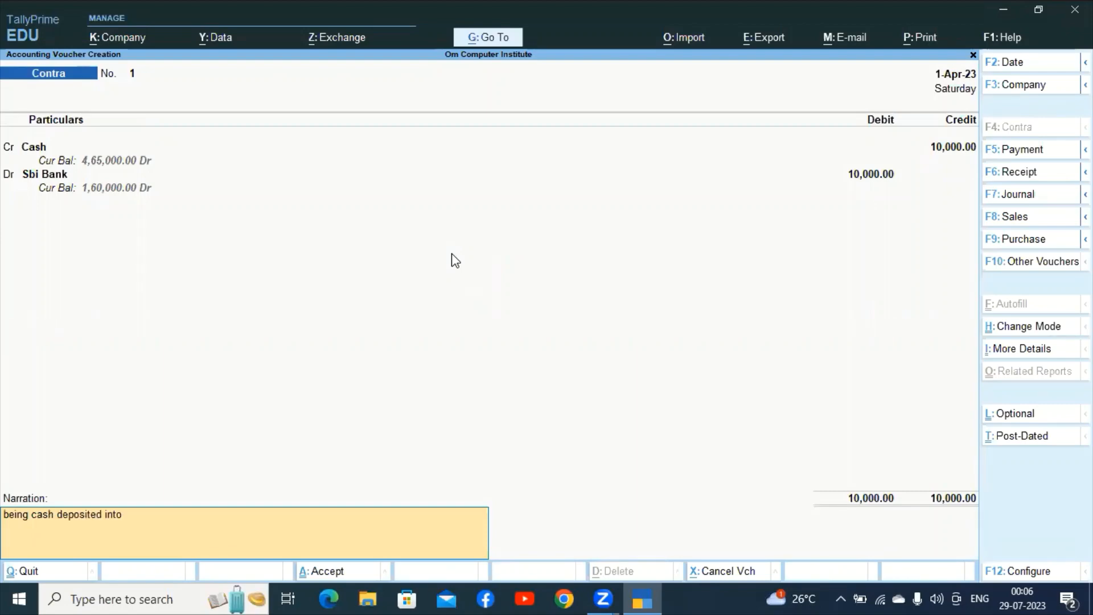
type(" sbi bank accounrt of rupees")
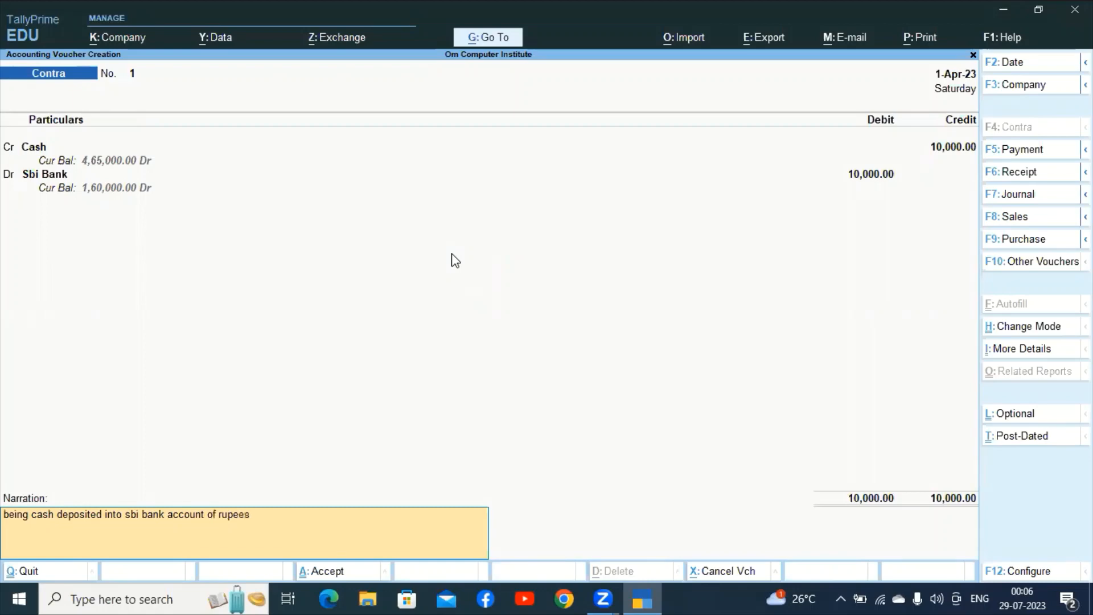
type(" 10000/-")
key("Return")
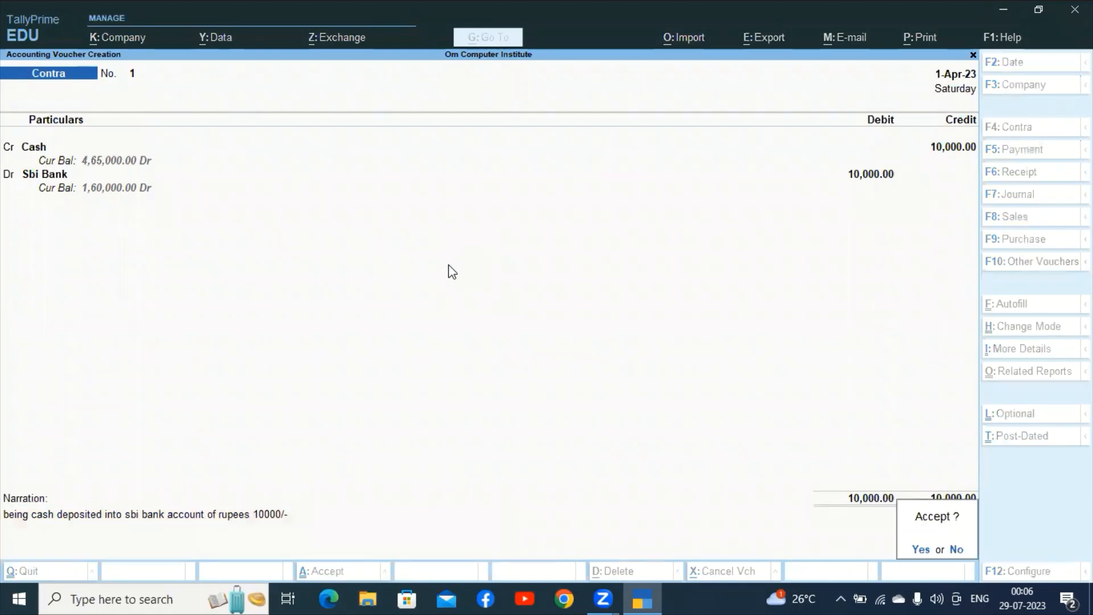
Save contra voucher 1, then credit Cash 15,000 on contra voucher 2.
key("y")
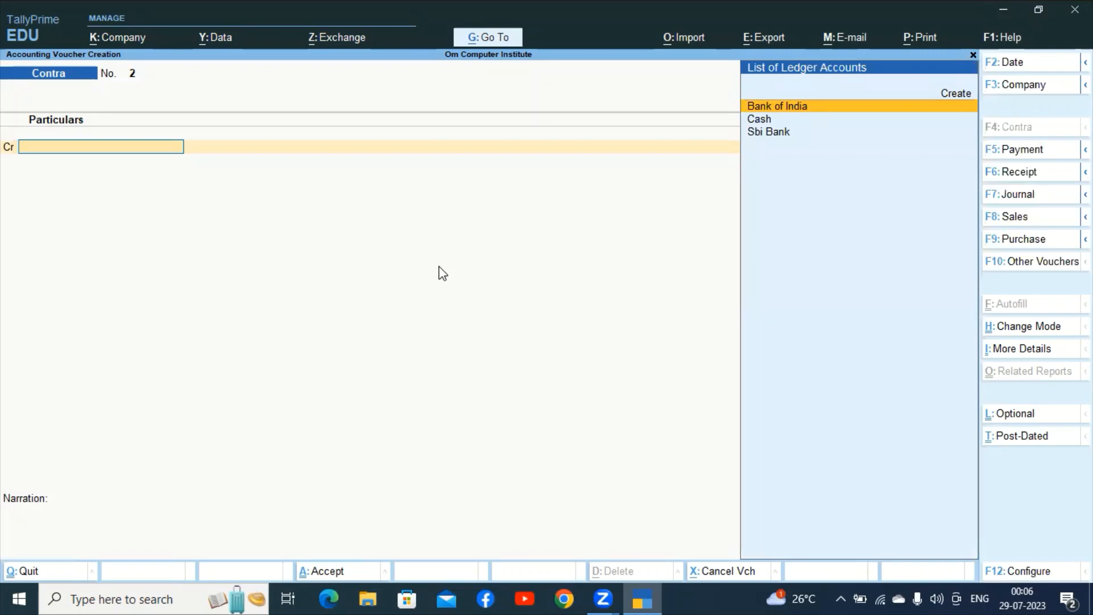
left_click(757, 121)
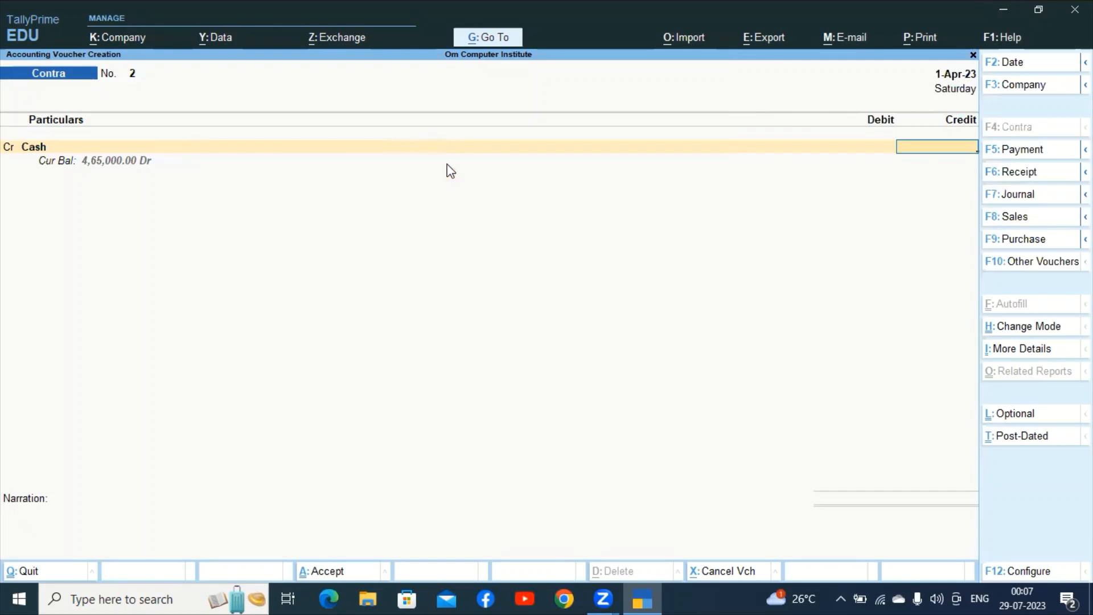
type("15000")
key("Return")
key("Return")
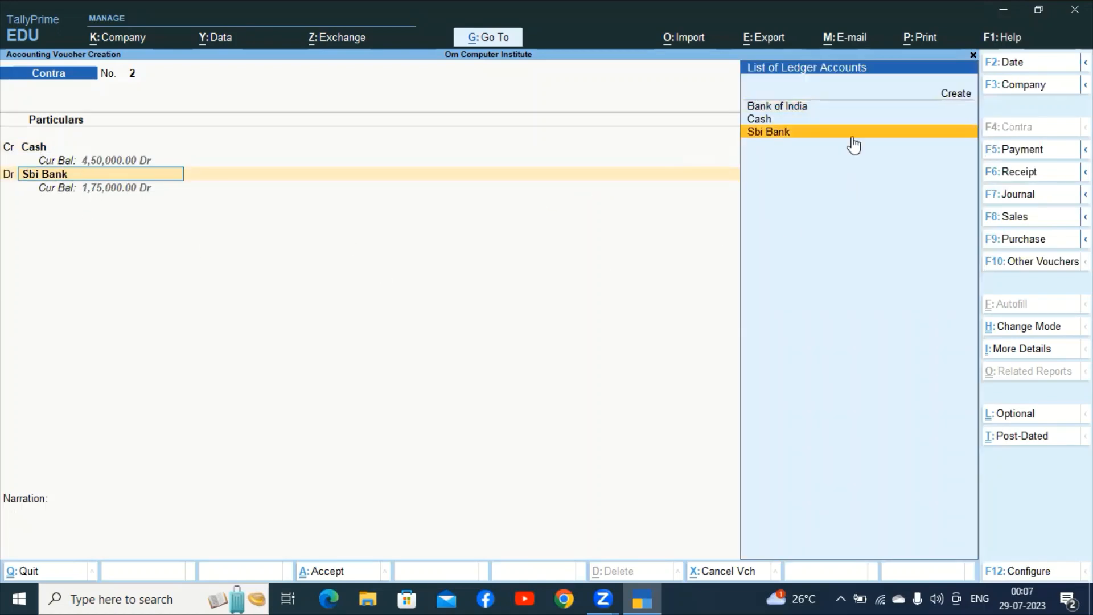
Debit Bank of India 15,000, pass the bank allocation, and save contra voucher 2.
key("Up")
key("Up")
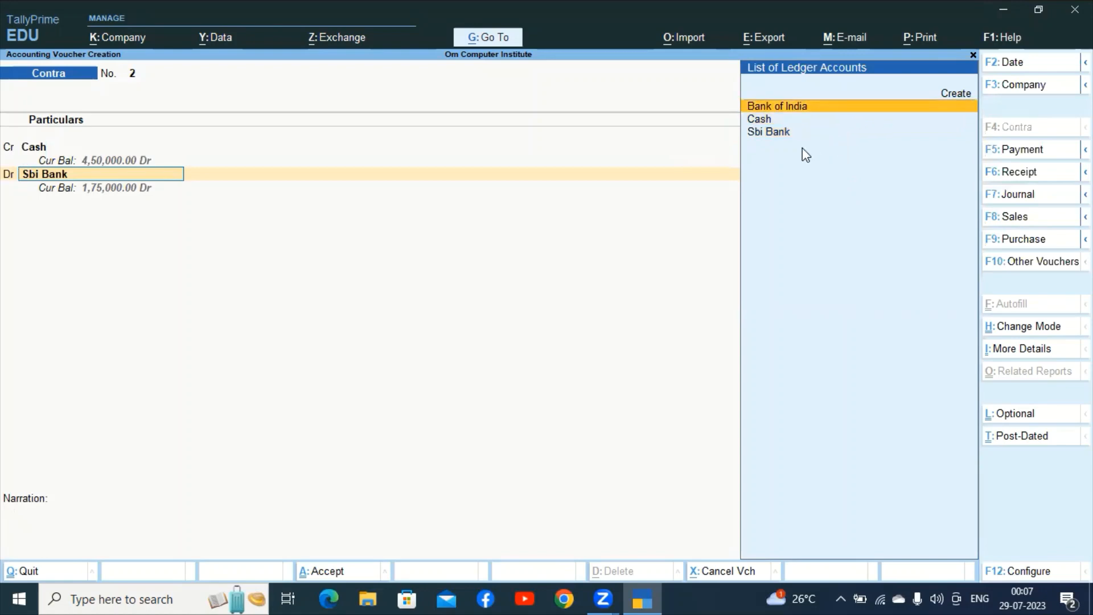
key("Return")
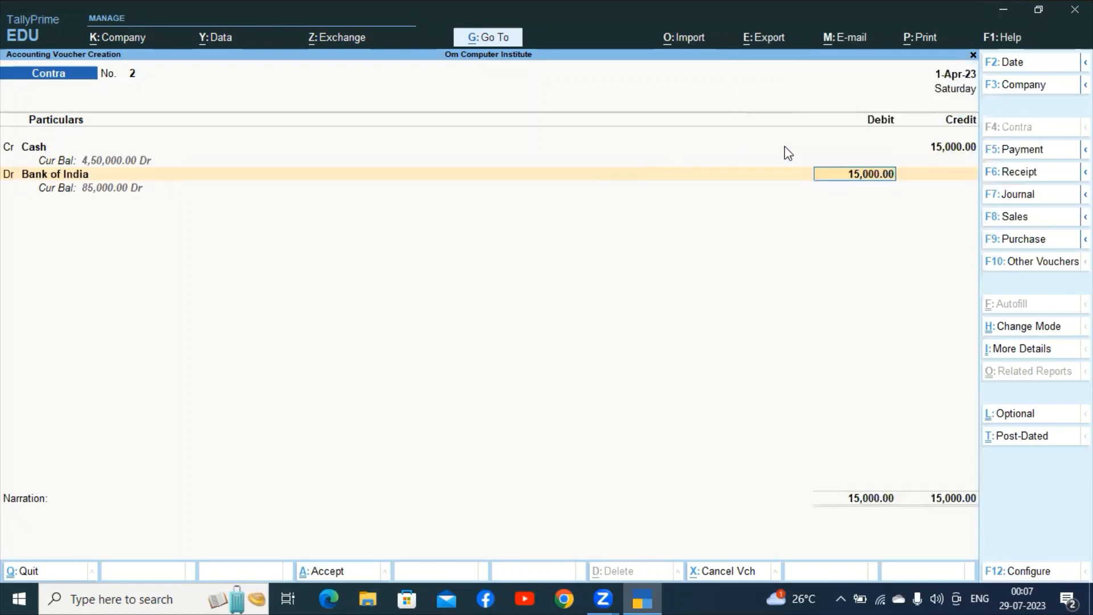
key("Return")
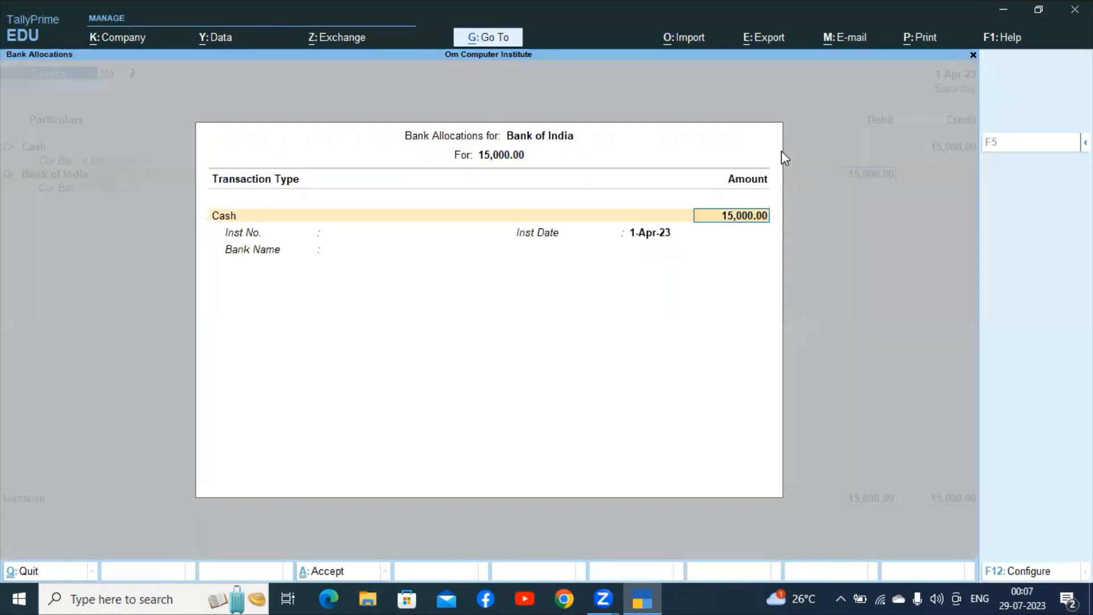
key("Return")
key("ctrl+a")
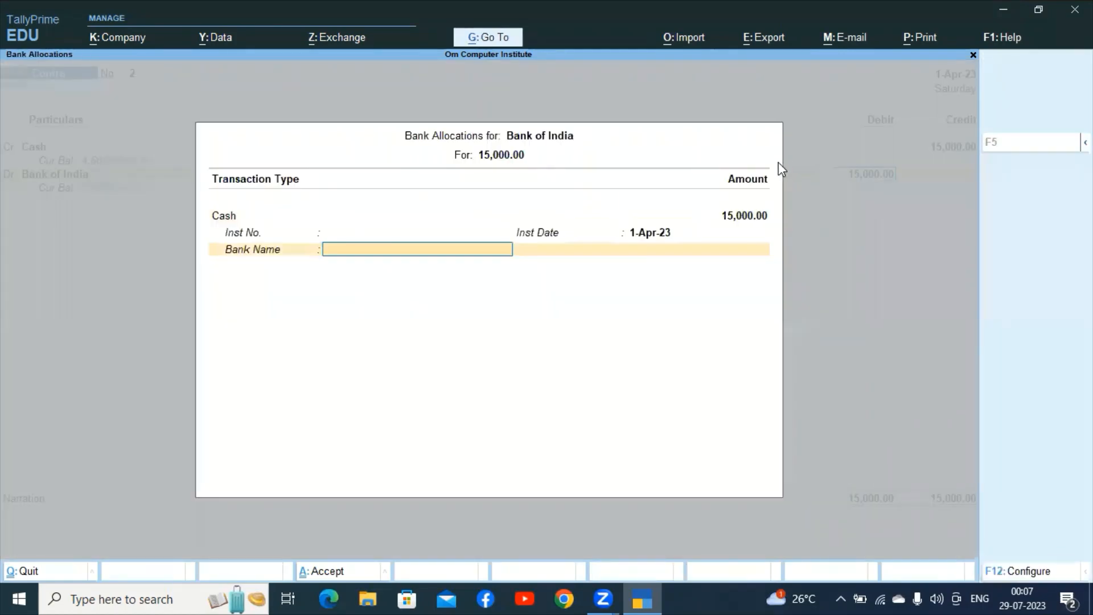
key("Return")
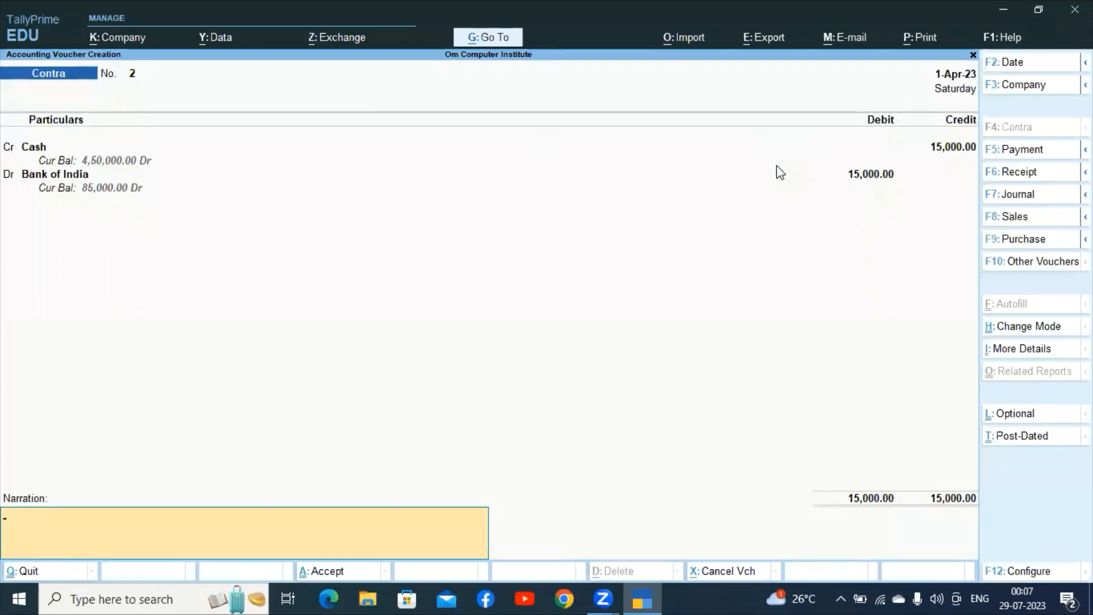
key("ctrl")
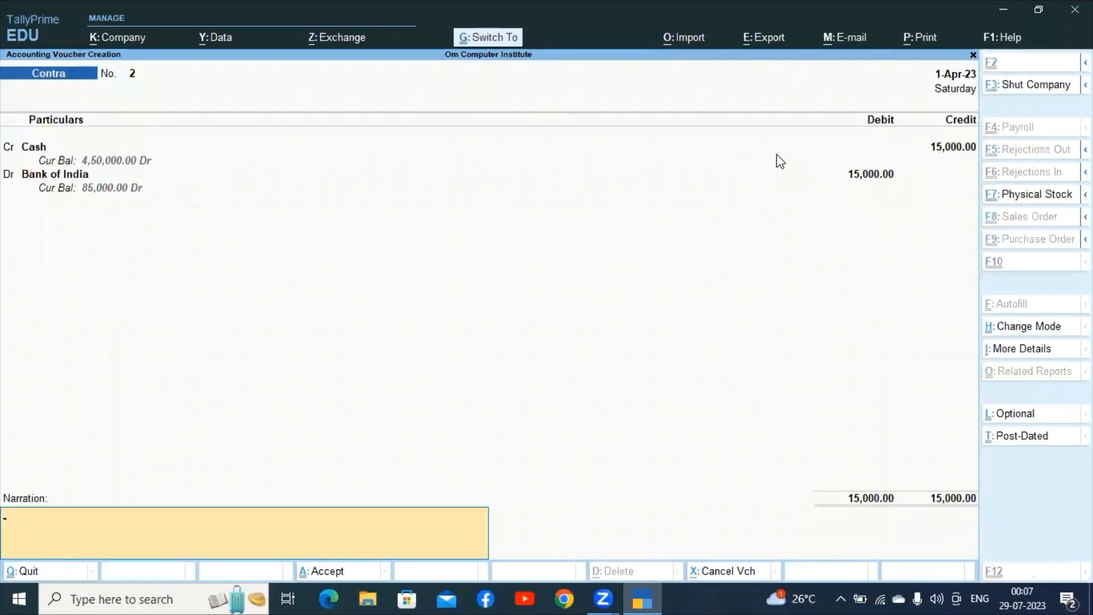
key("ctrl+a")
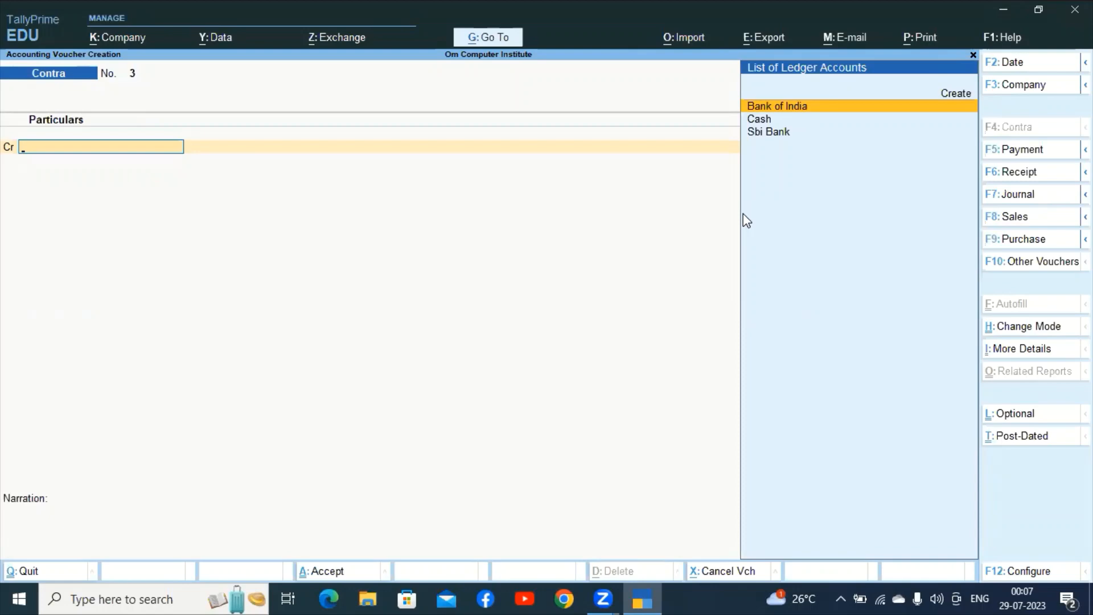
Credit Cash 17,000 and debit Sbi Bank on contra voucher 3, then save it.
left_click(778, 121)
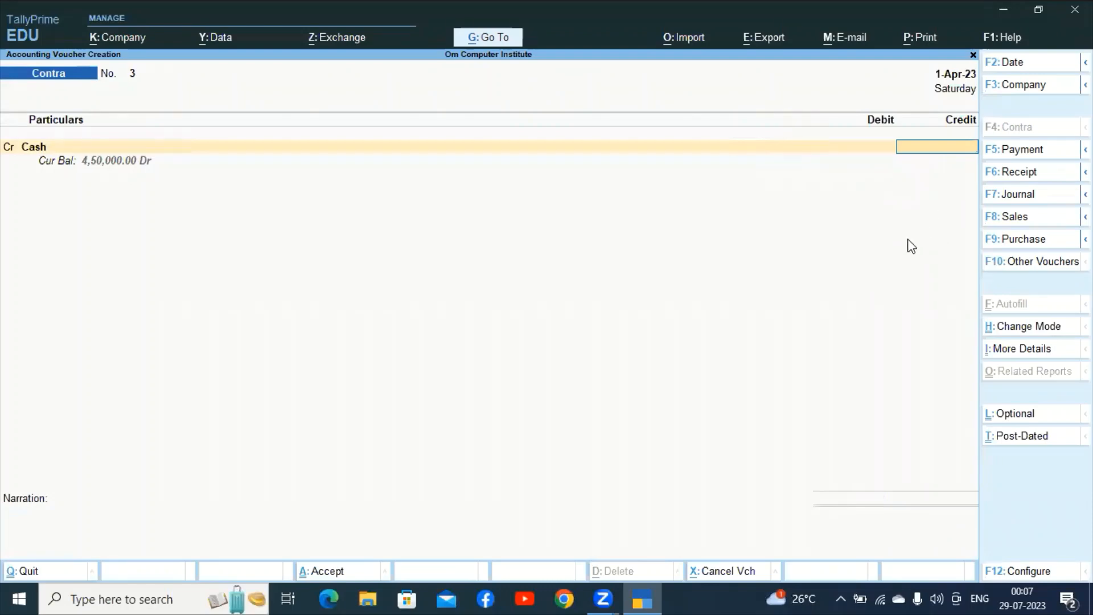
type("17000")
key("Return")
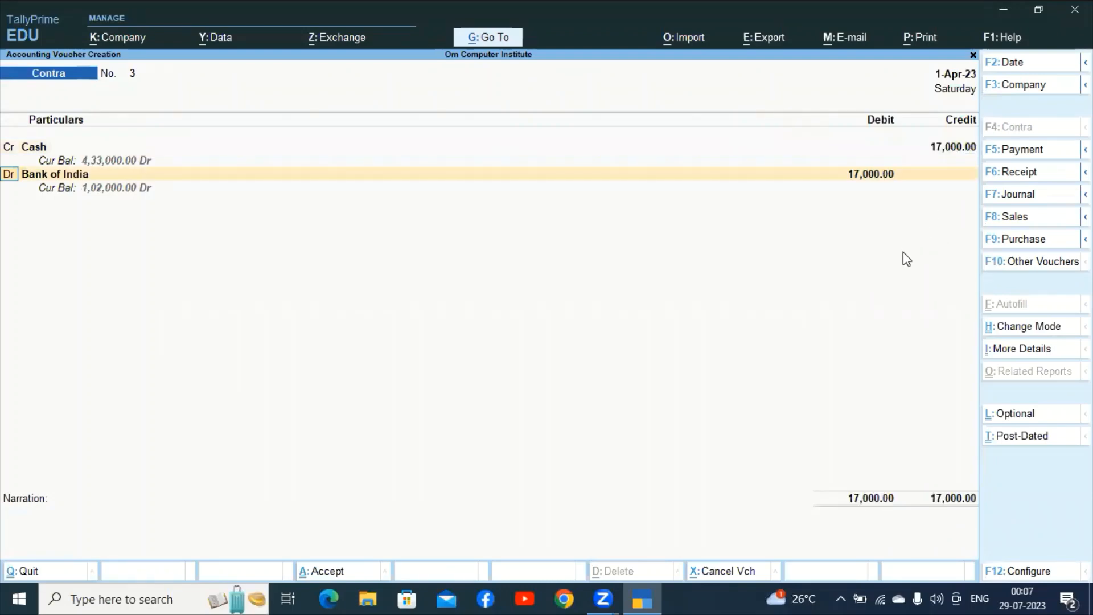
key("Return")
left_click(765, 131)
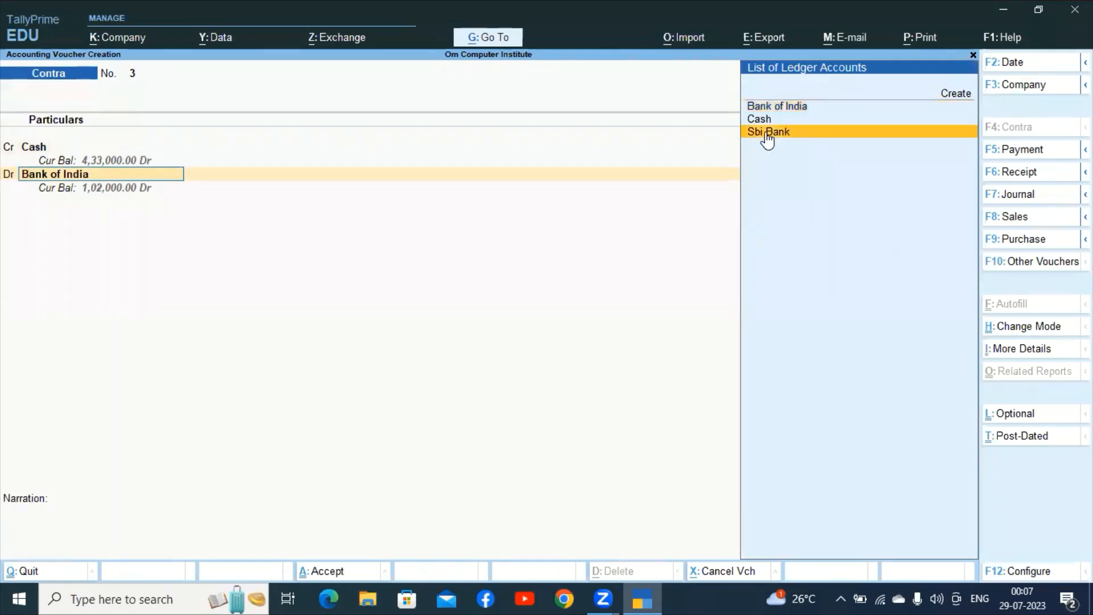
left_click(765, 132)
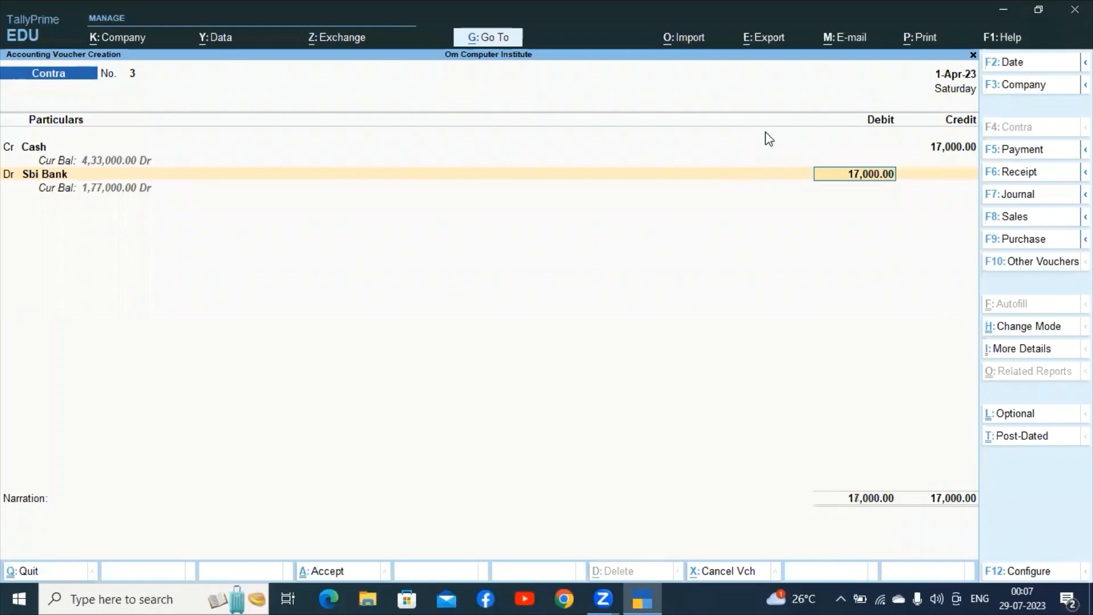
key("Return")
key("Return")
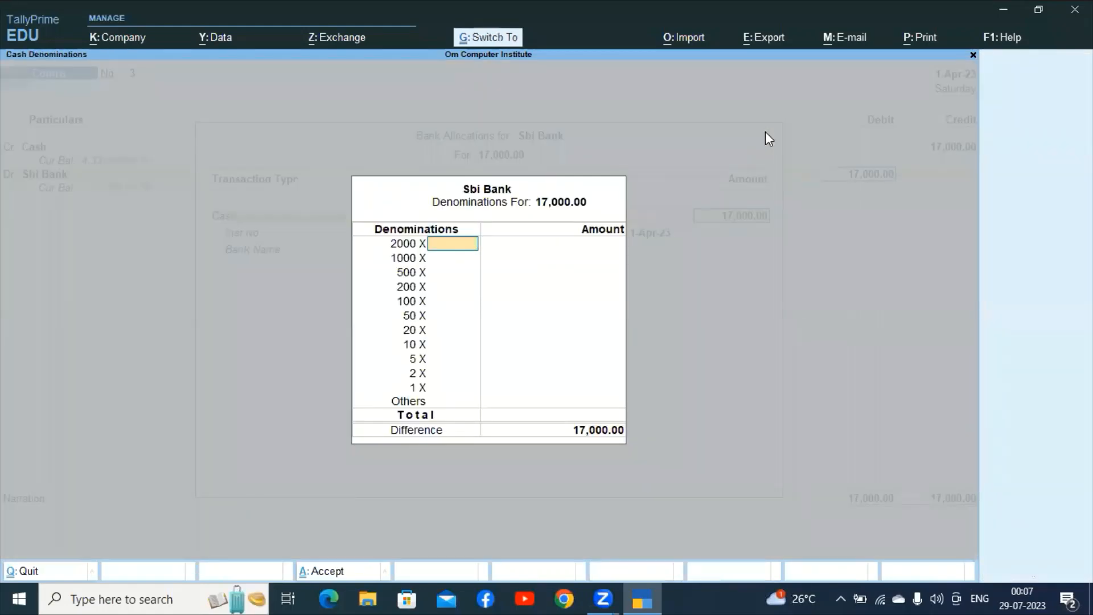
key("Escape")
key("Return")
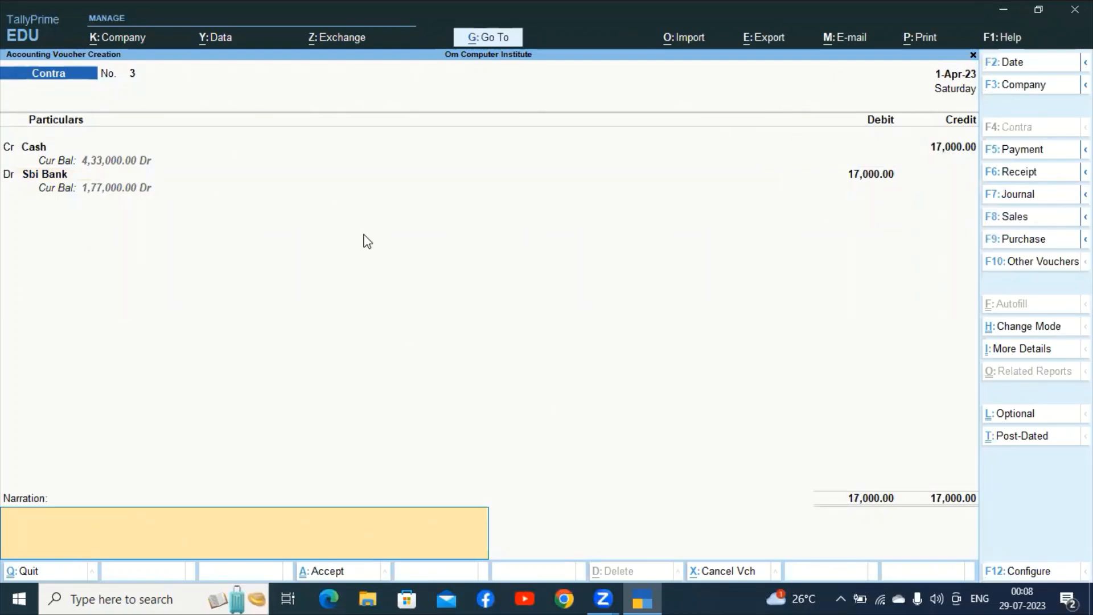
key("ctrl+a")
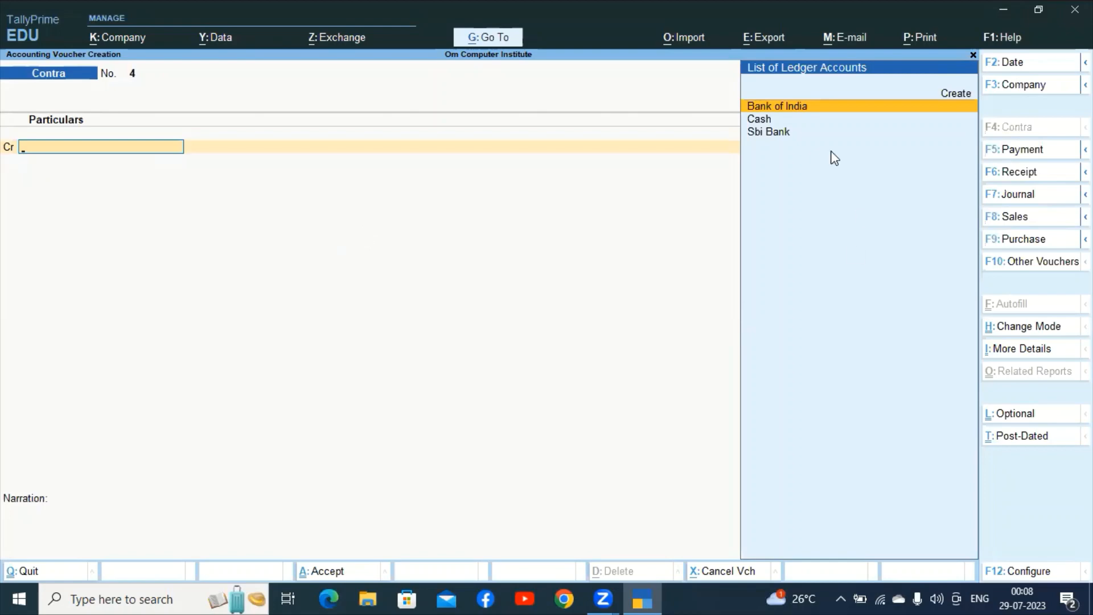
Credit Cash 18,000 and debit Bank of India 18,000 on contra voucher No. 4.
left_click(768, 122)
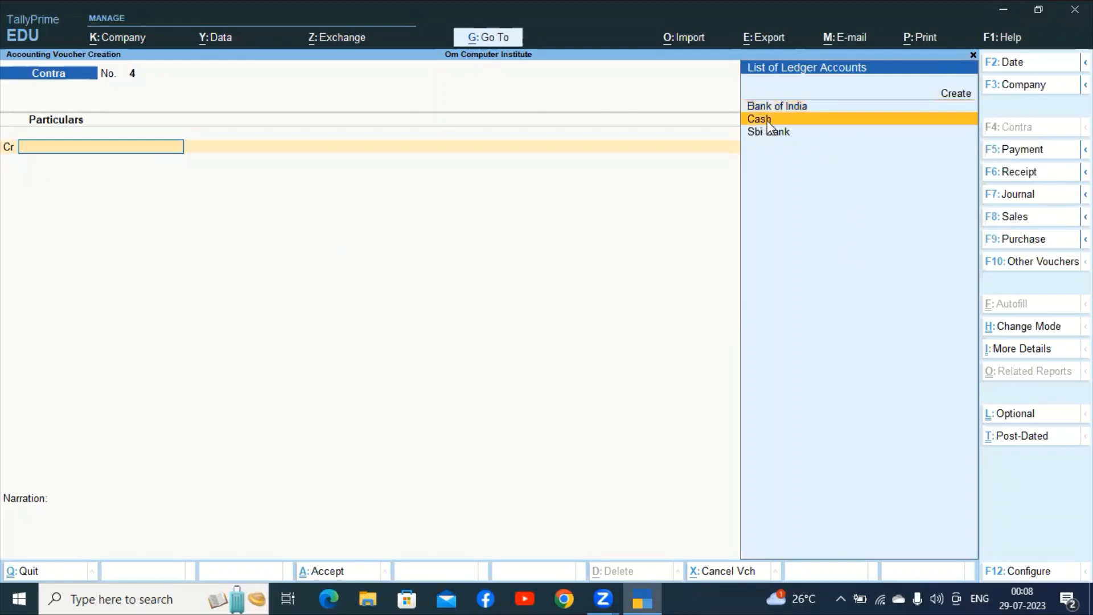
left_click(766, 121)
type("1")
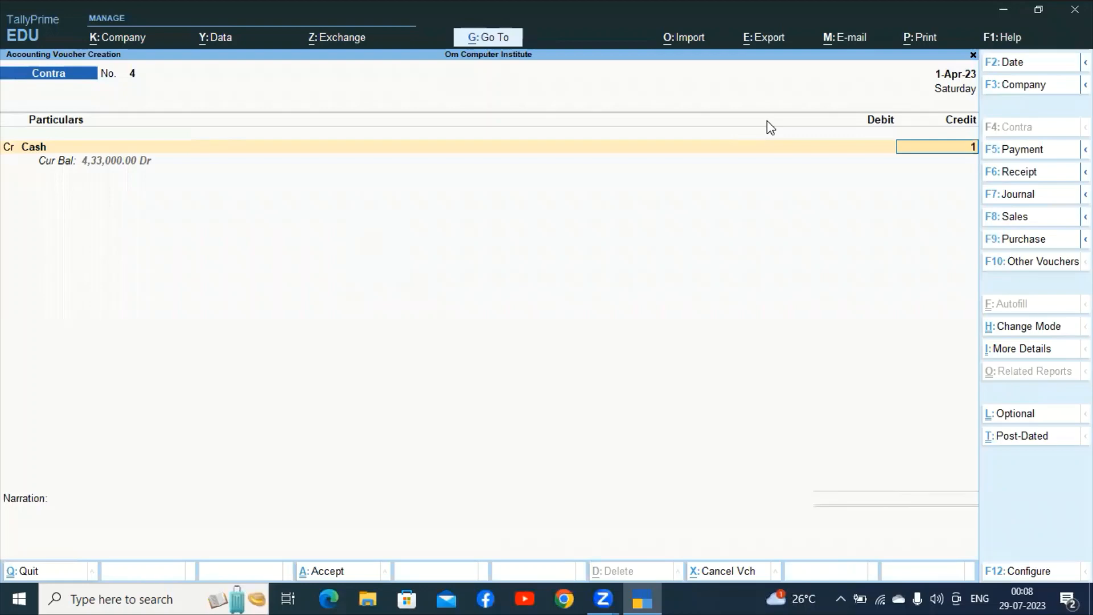
type("8,000")
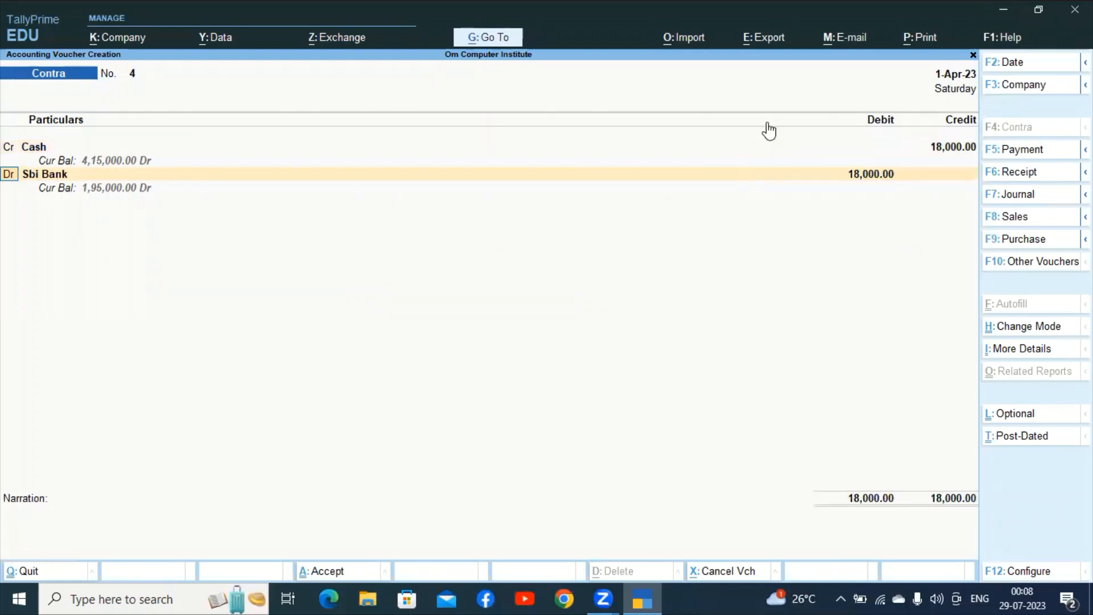
key("Return")
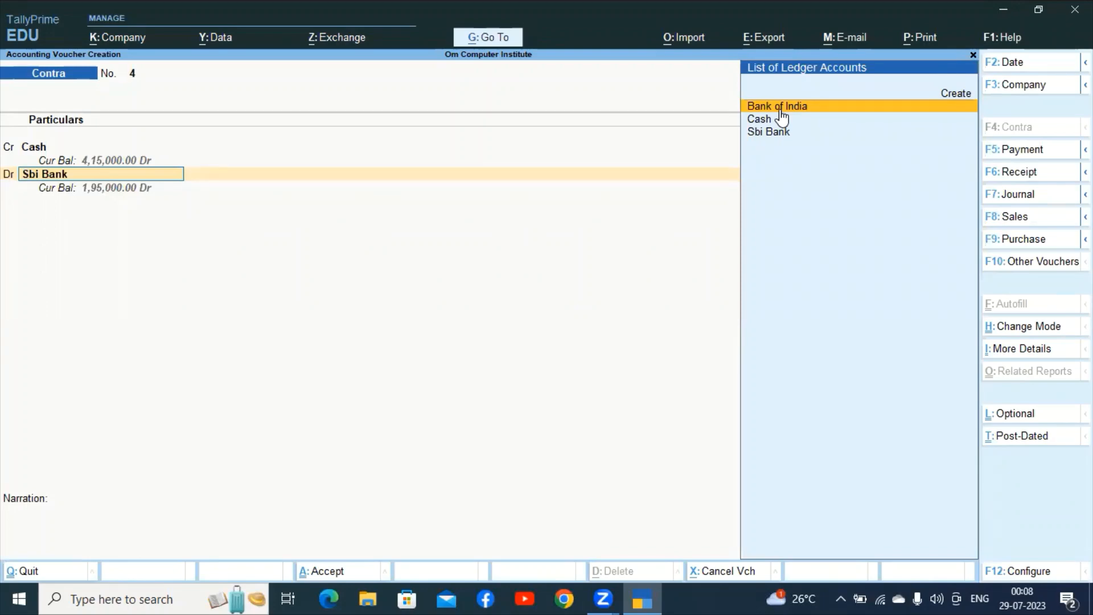
left_click(780, 108)
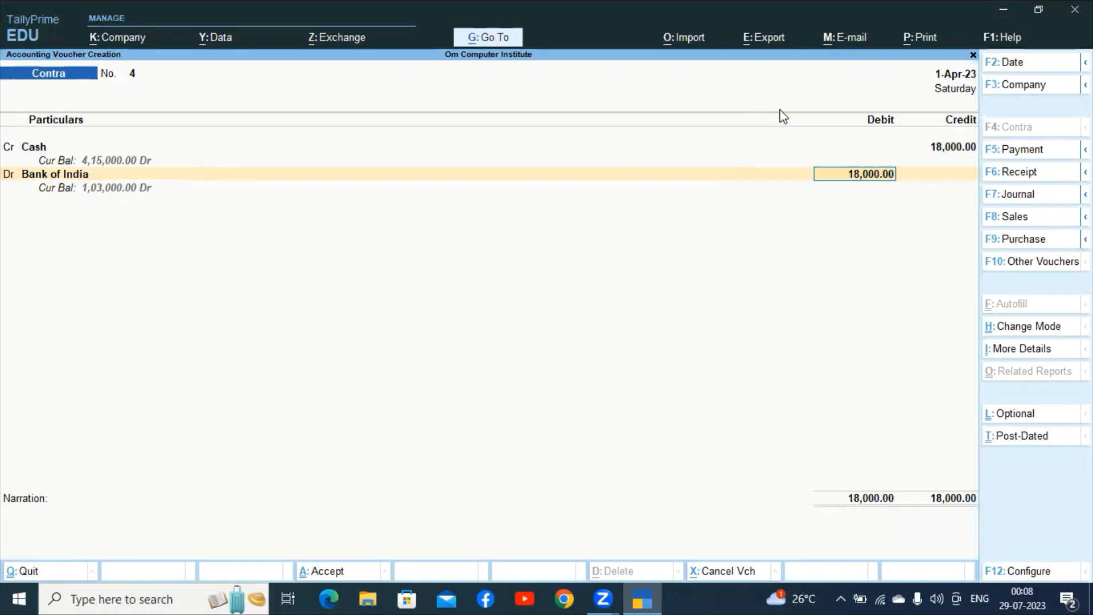
key("Return")
key("Return")
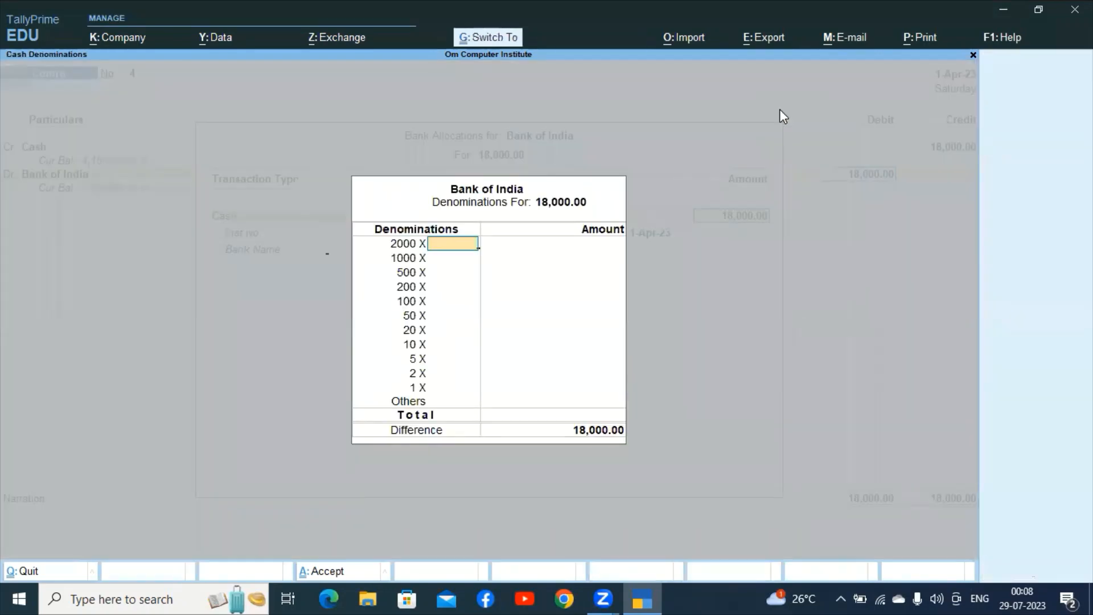
key("ctrl+a")
key("ctrl+a")
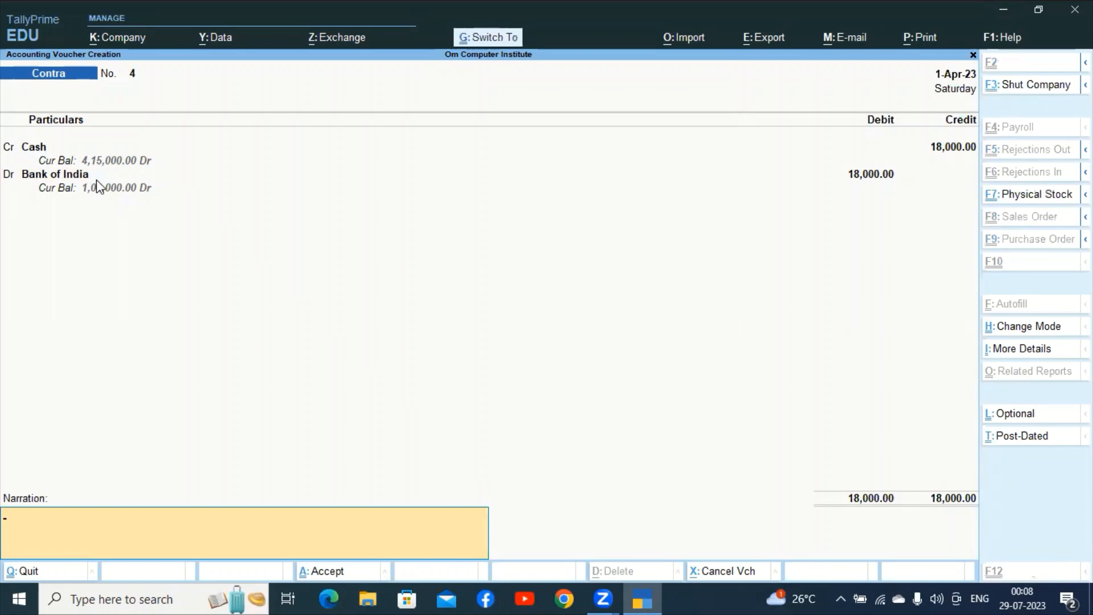
Save the 18,000 contra voucher No. 4 so blank voucher No. 5 opens.
key("ctrl+a")
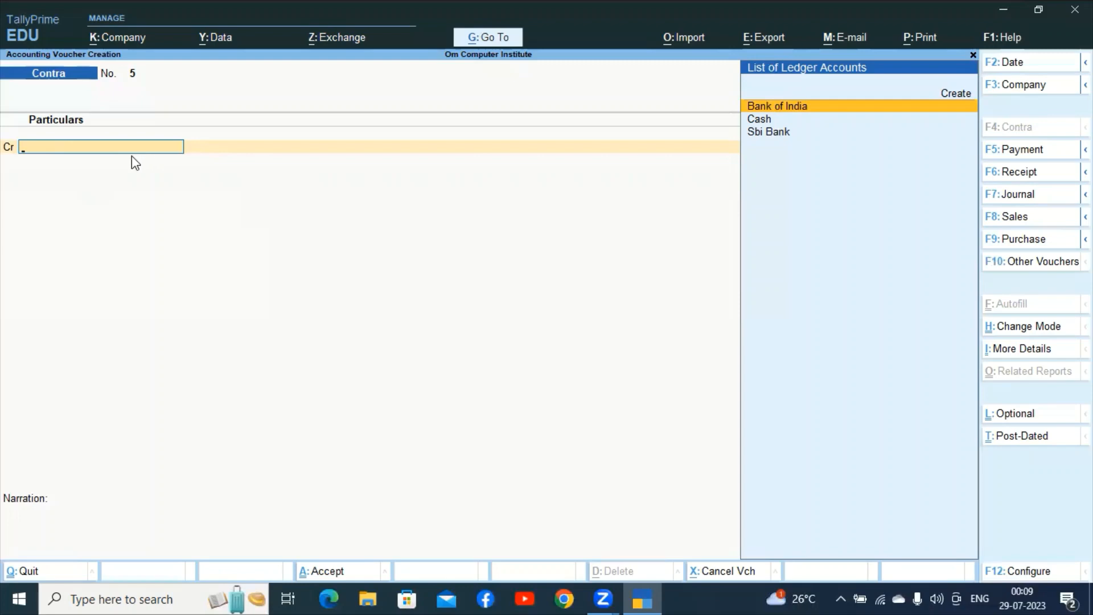
Credit Sbi Bank 20,000 and debit Cash on contra voucher No. 5, then save it.
left_click(795, 142)
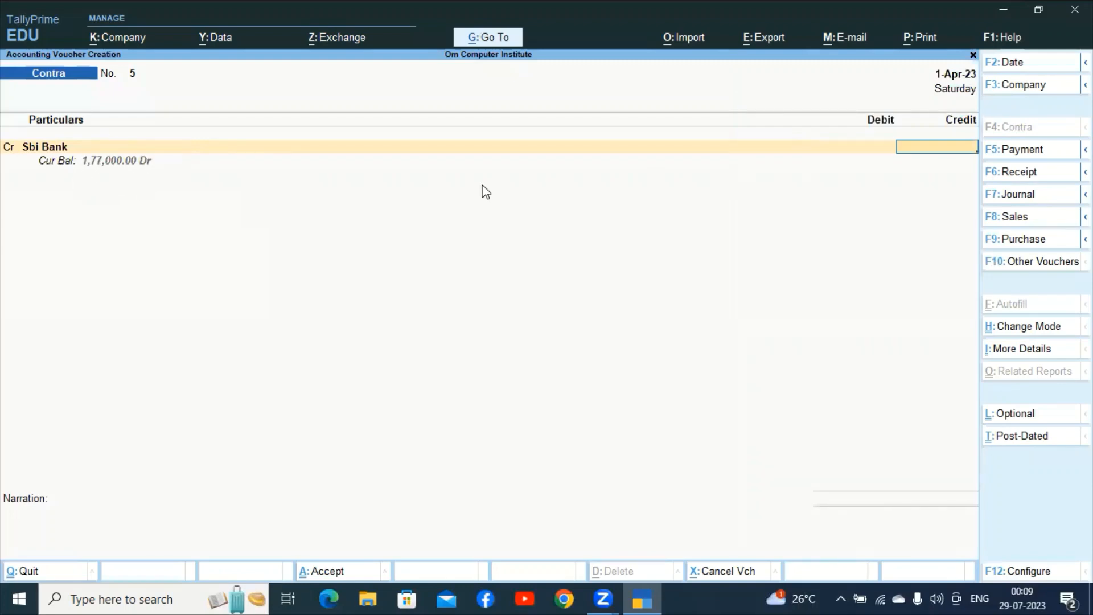
type("20000")
key("Return")
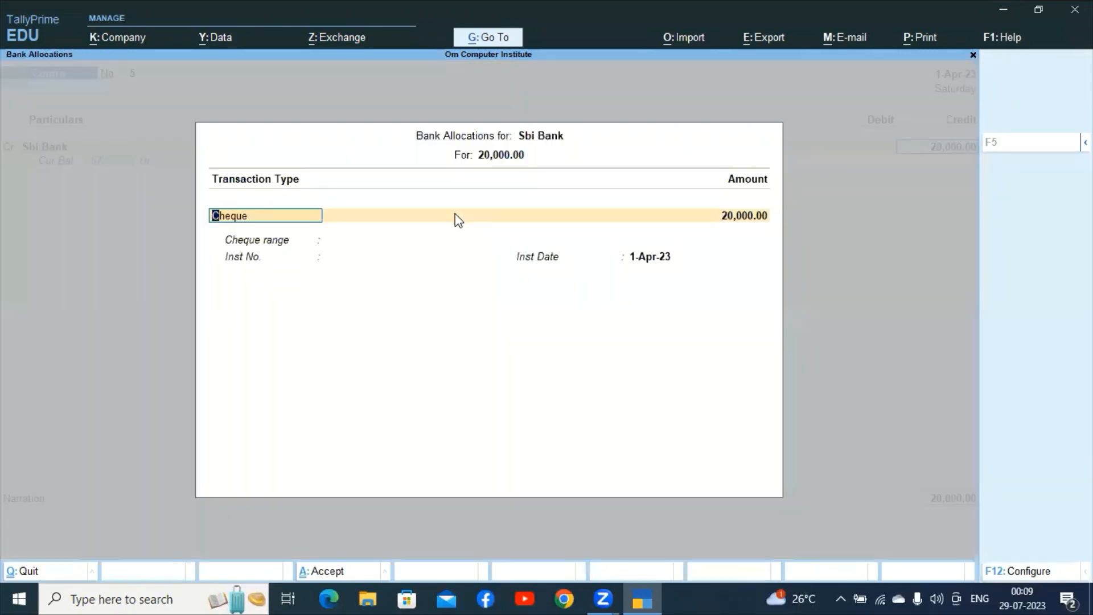
key("ctrl+a")
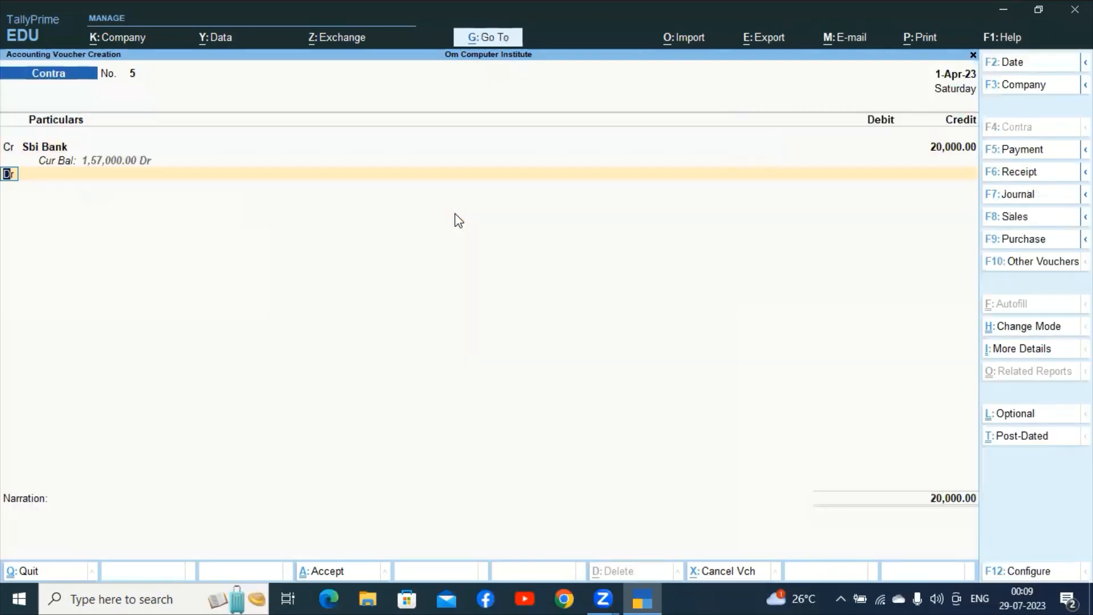
key("Return")
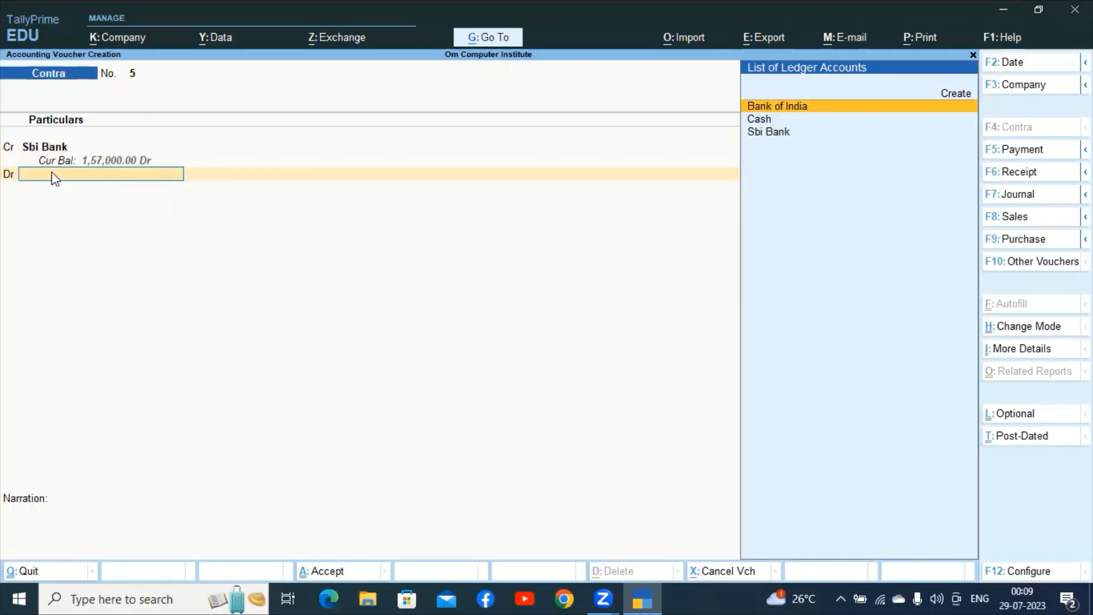
left_click(757, 120)
left_click(755, 118)
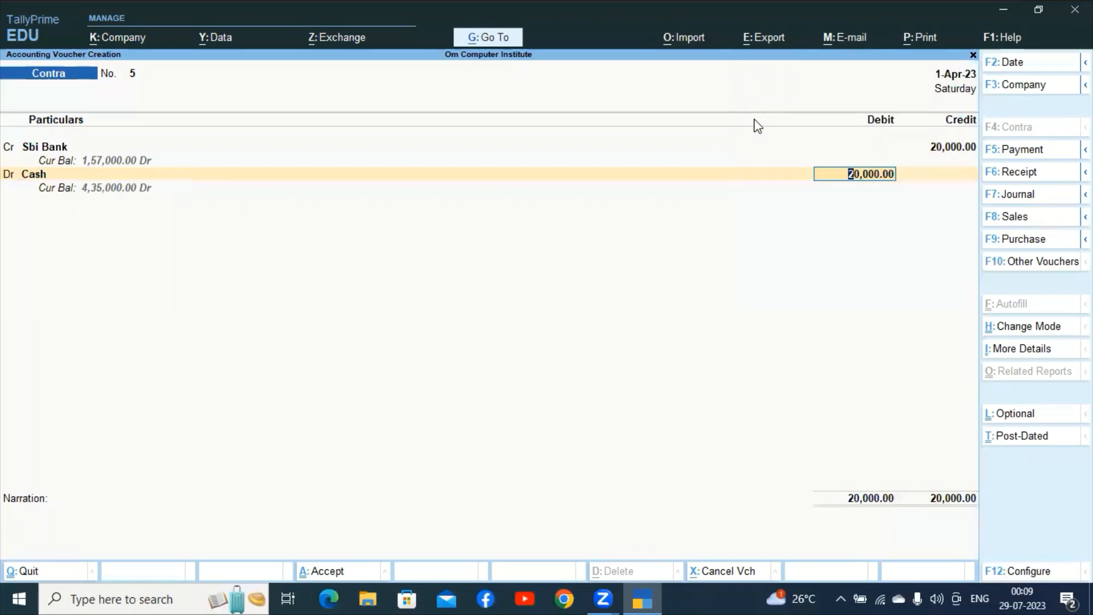
key("ctrl+a")
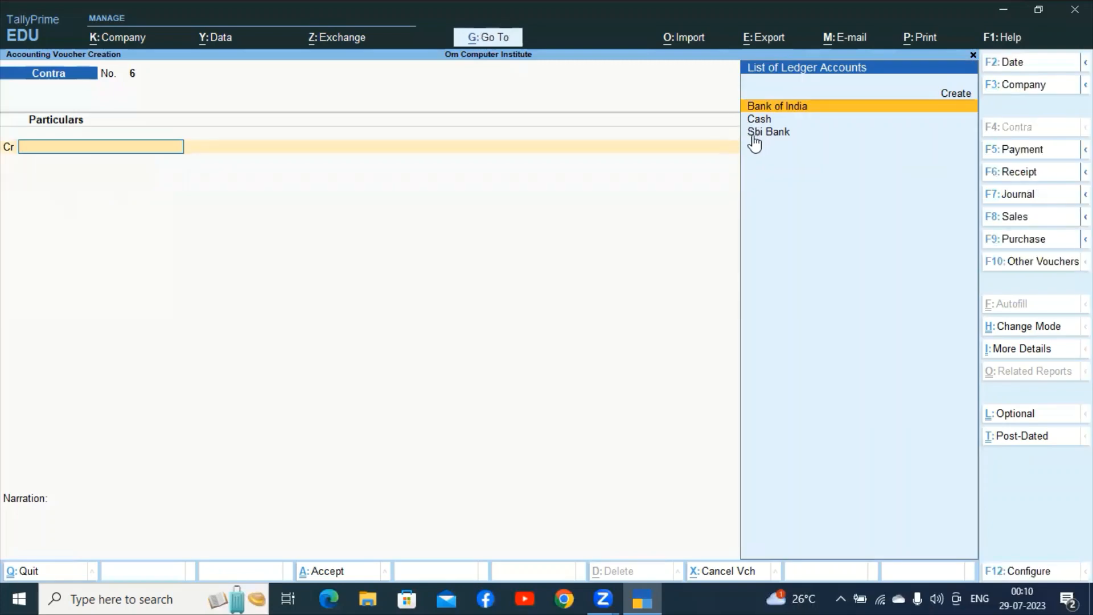
Credit Bank of India 10,000 by cheque with instrument number 123456.
left_click(775, 107)
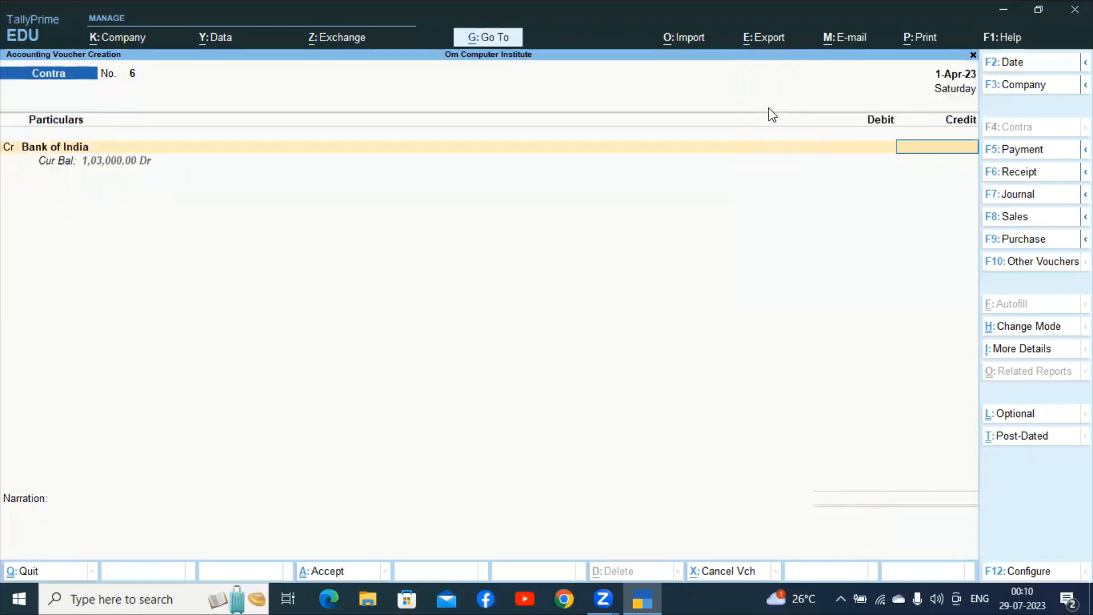
type("10000")
key("Return")
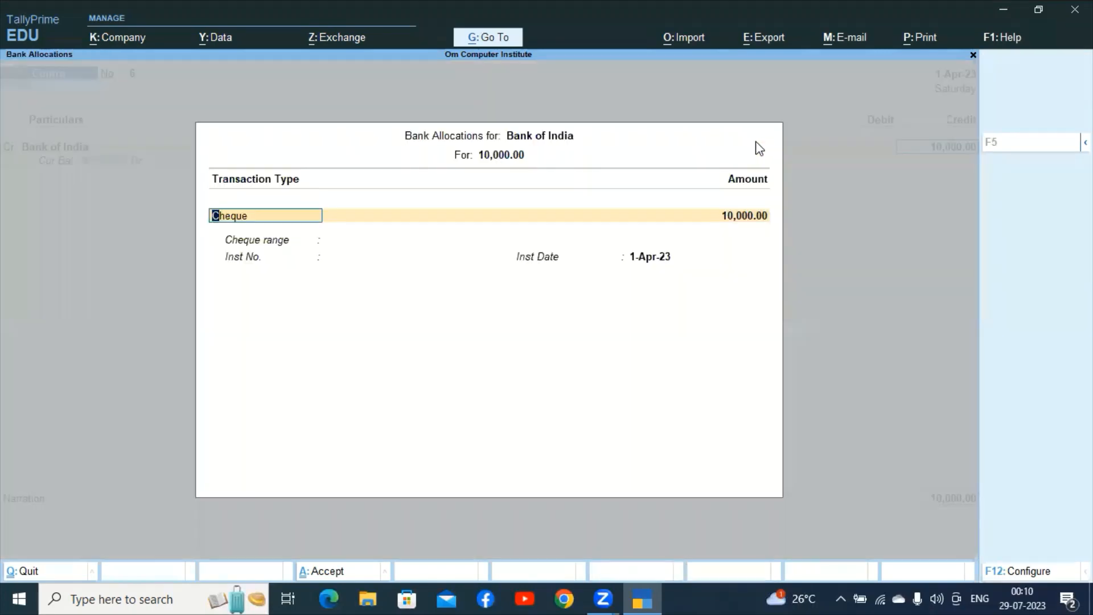
key("Return")
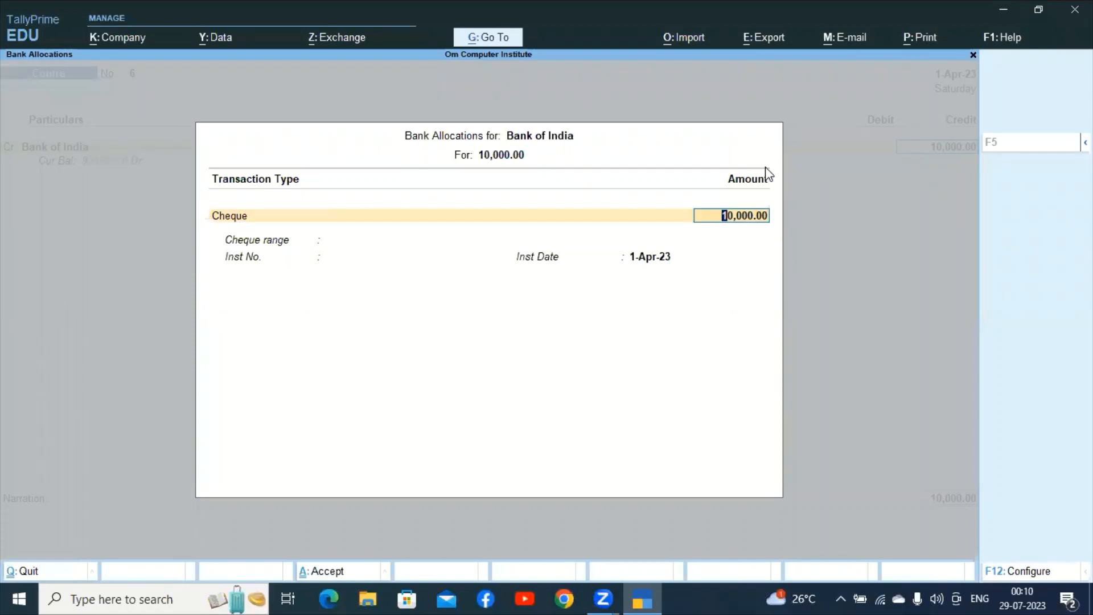
key("Return")
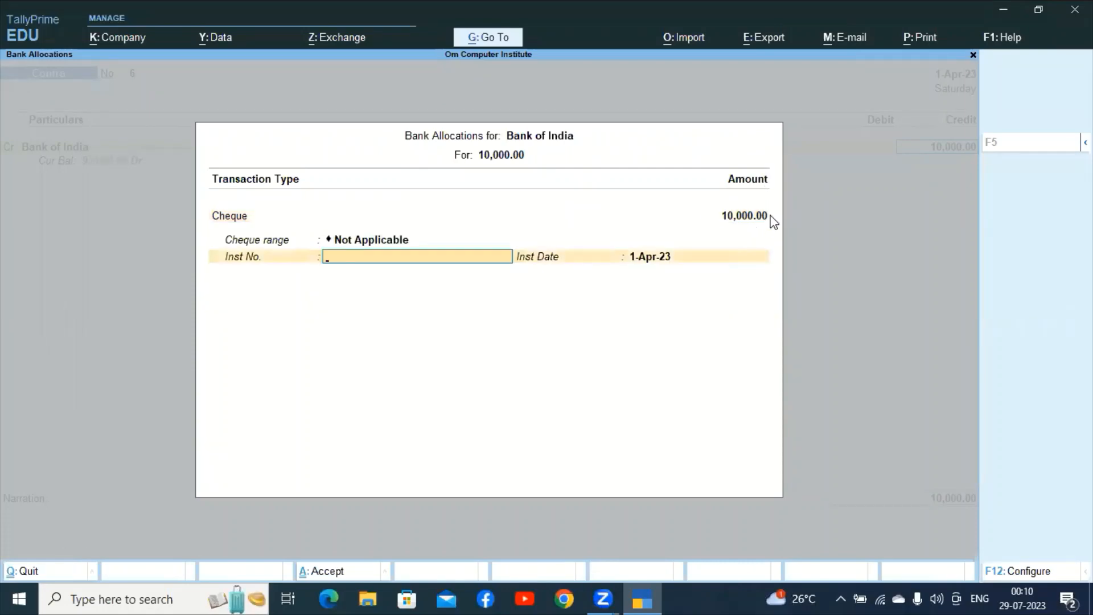
type("123456")
key("Return")
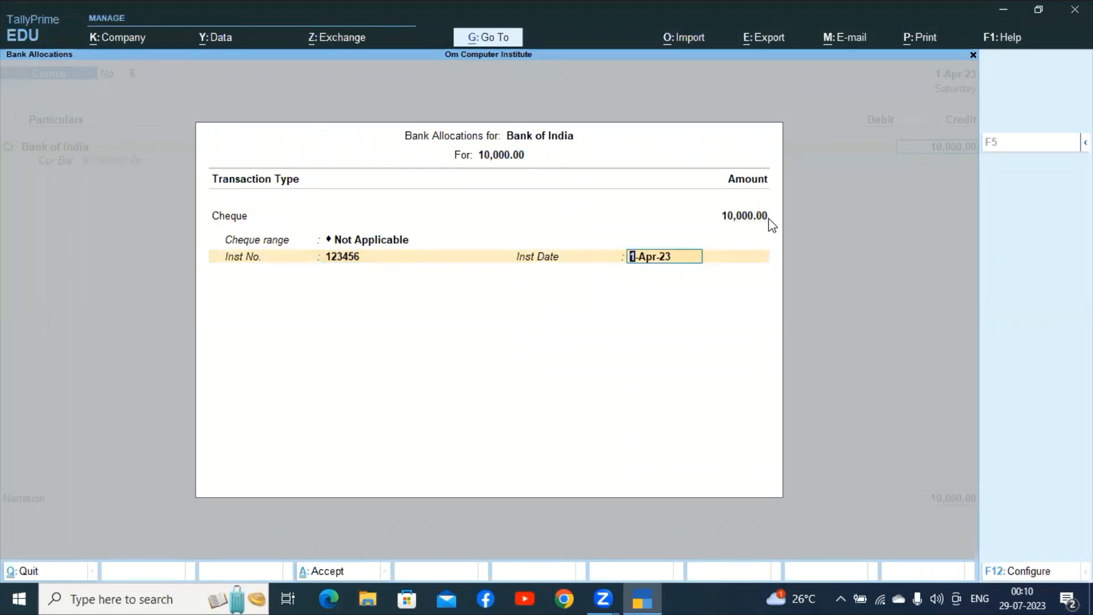
key("Return")
key("Return")
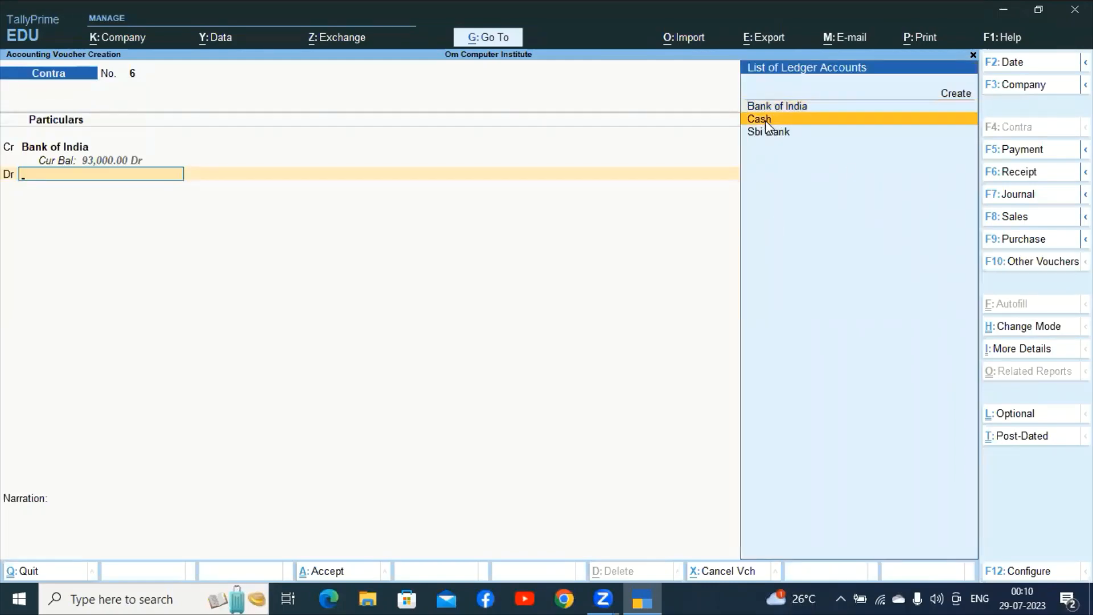
Debit Cash 10,000, leave narration empty, and save contra voucher No. 6.
left_click(763, 119)
key("Return")
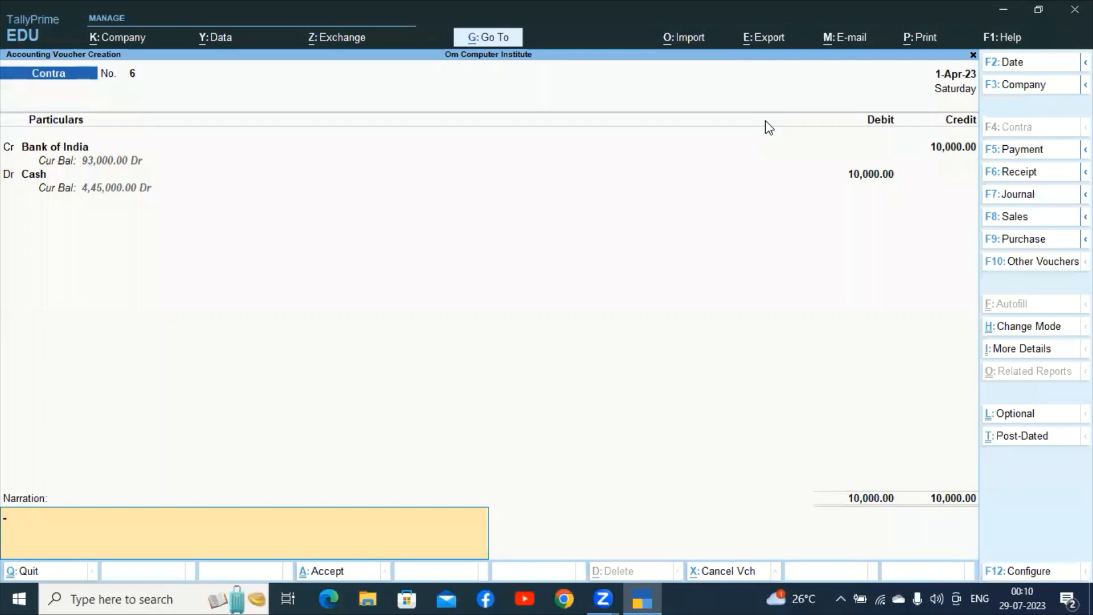
key("Return")
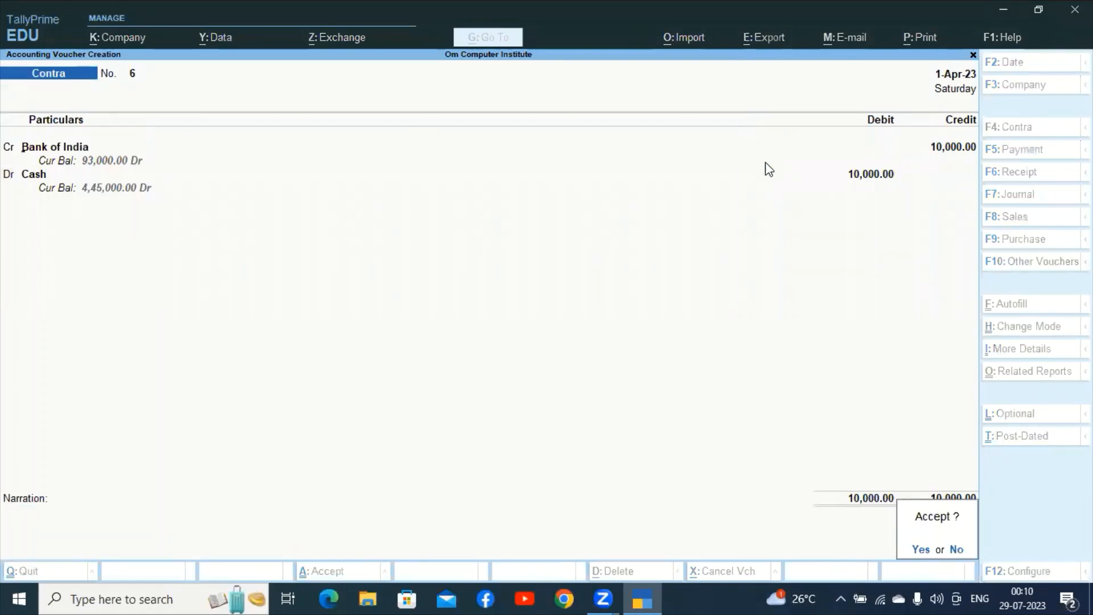
key("Return")
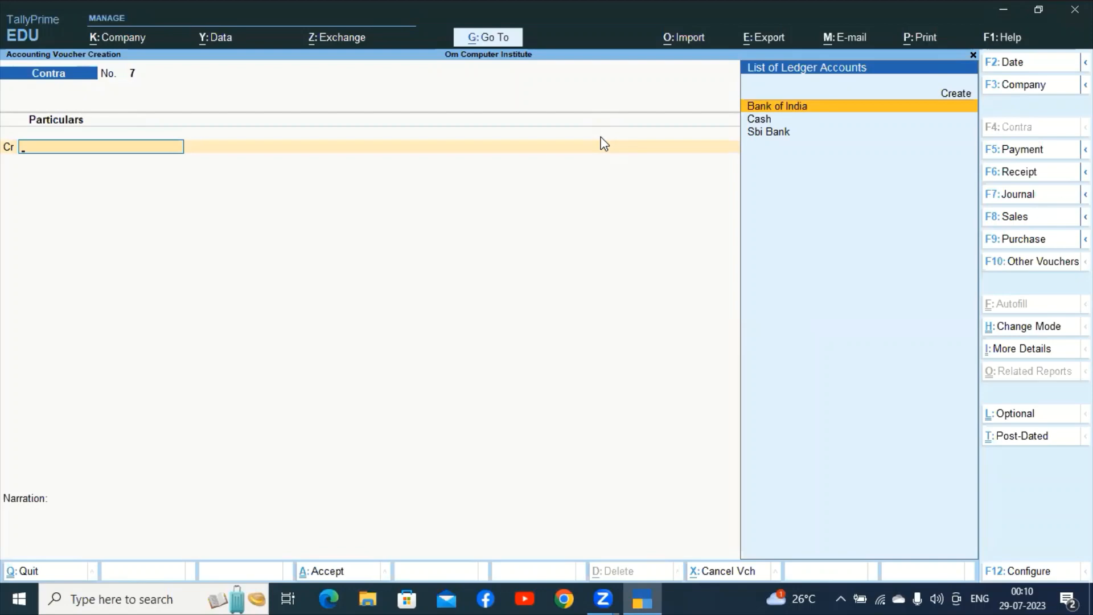
Switch from the contra voucher to a blank purchase voucher No. 1 with F9.
key("F9")
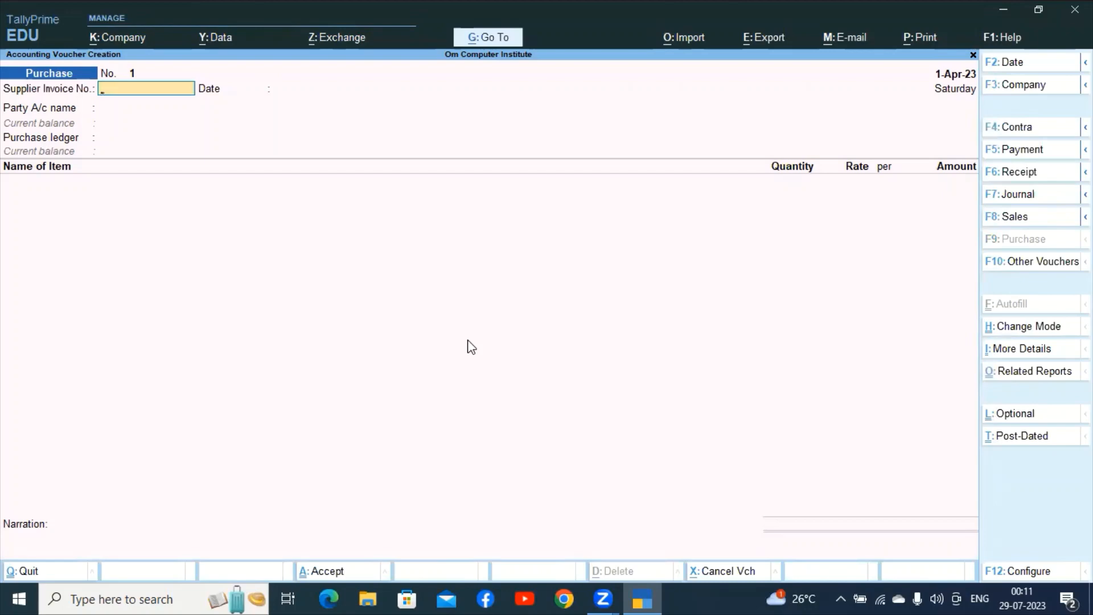
Change purchase voucher No. 1 to Accounting Invoice mode, then to As Voucher mode.
key("ctrl+h")
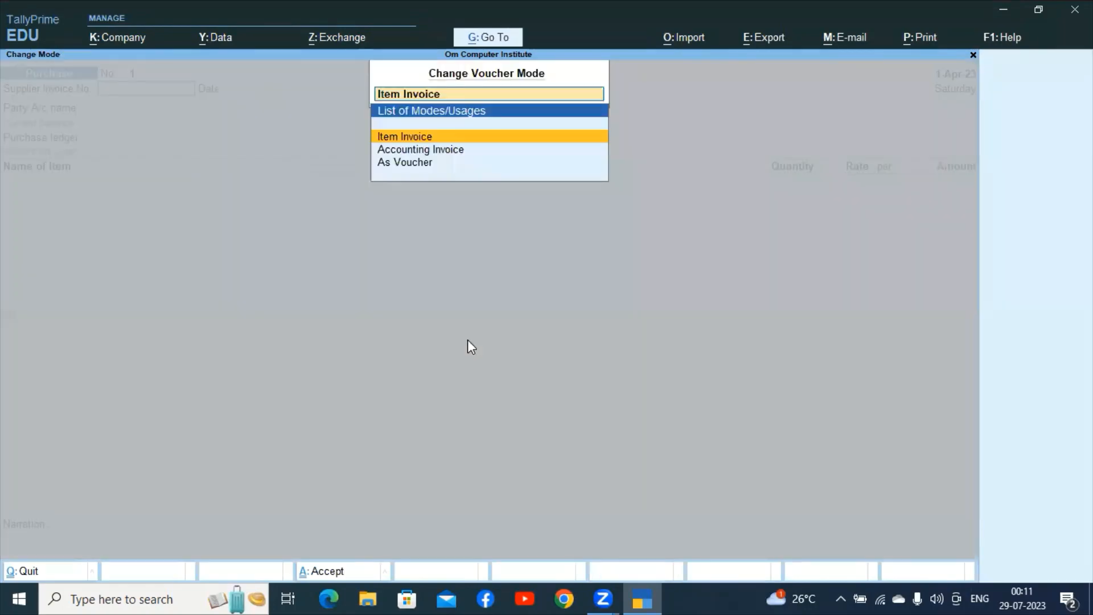
left_click(421, 153)
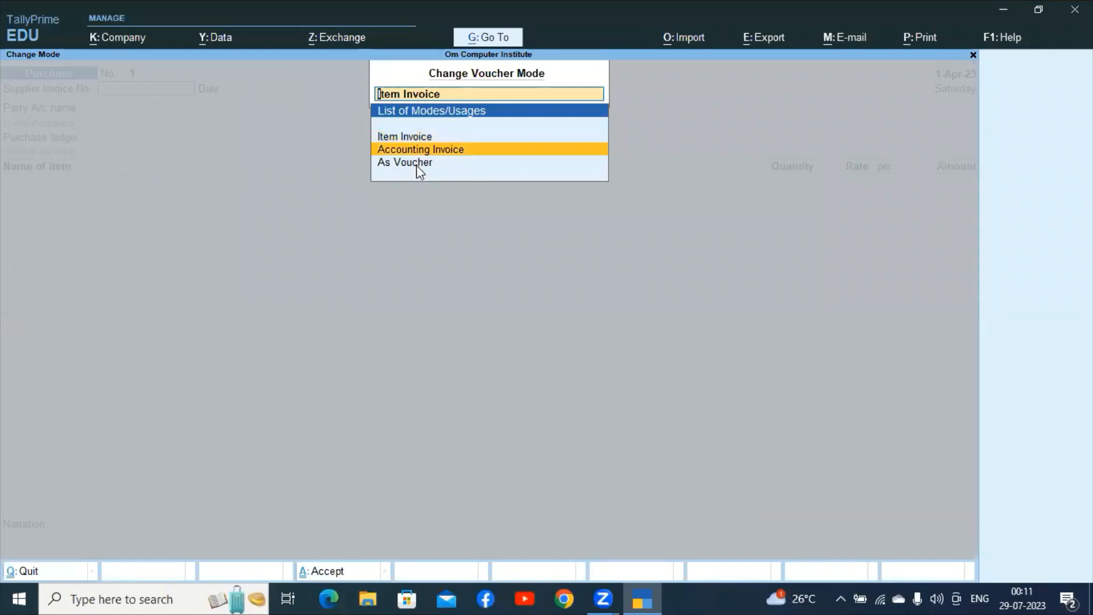
left_click(420, 164)
left_click(419, 149)
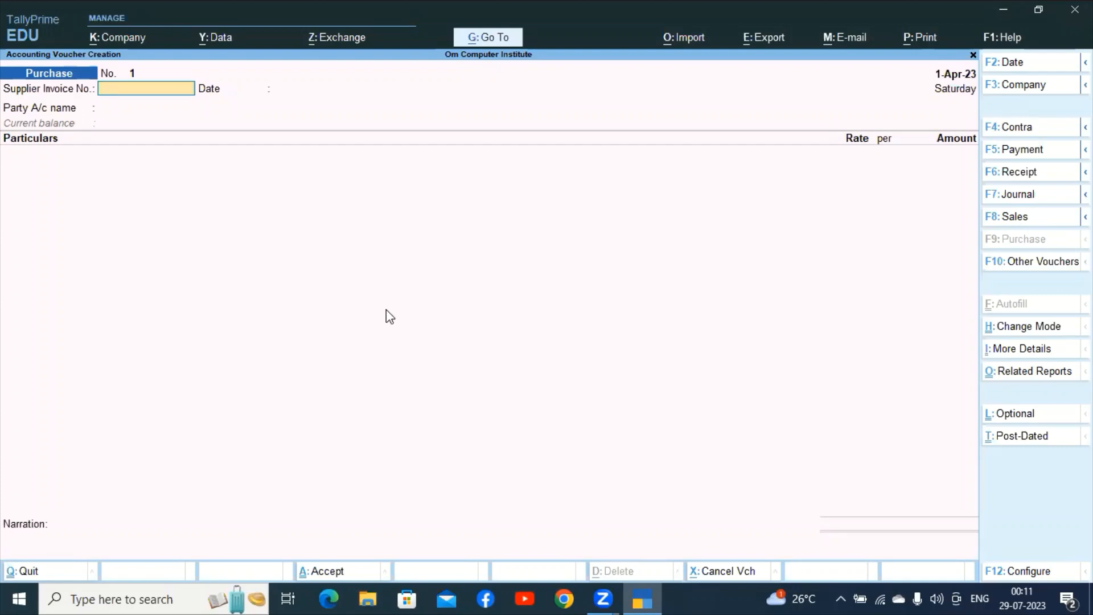
key("ctrl")
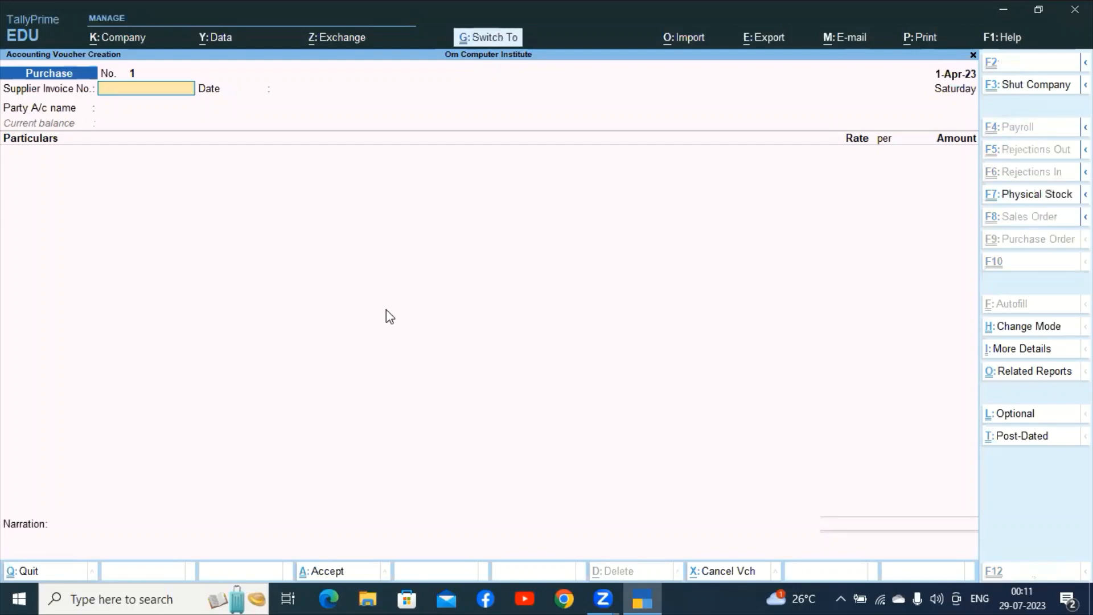
key("ctrl+h")
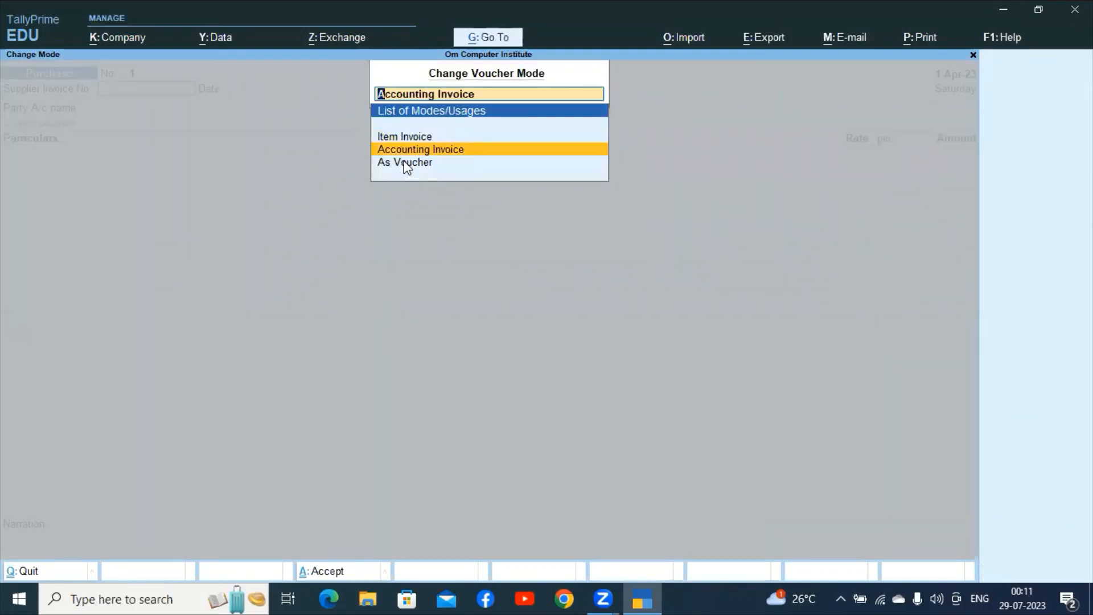
left_click(404, 169)
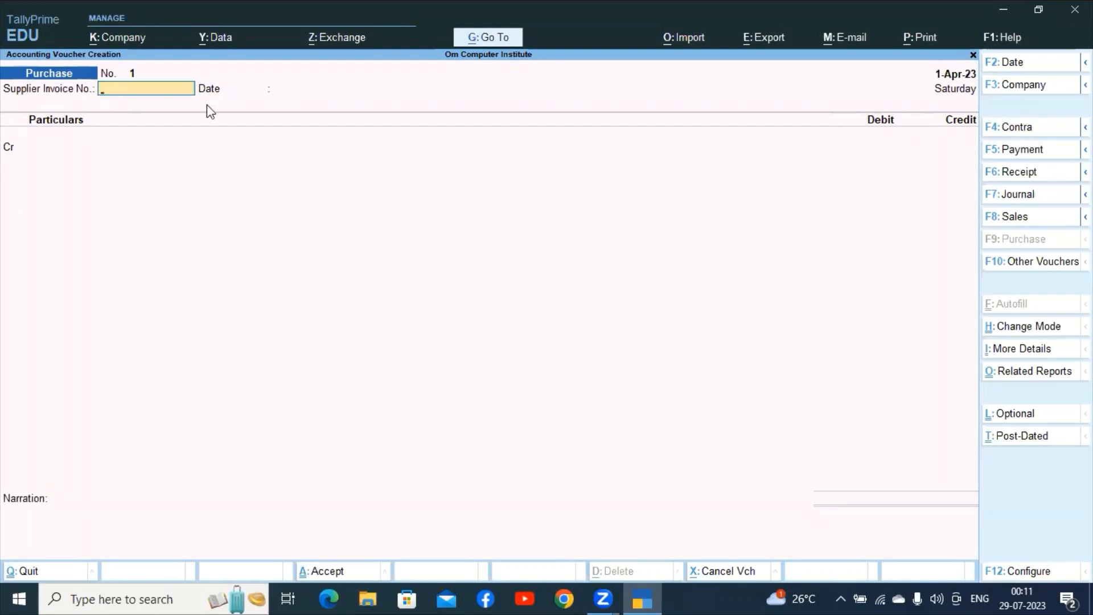
Fill in the supplier invoice number and keep the date 1-Apr-23 on purchase voucher No. 1.
type("om#123")
key("Return")
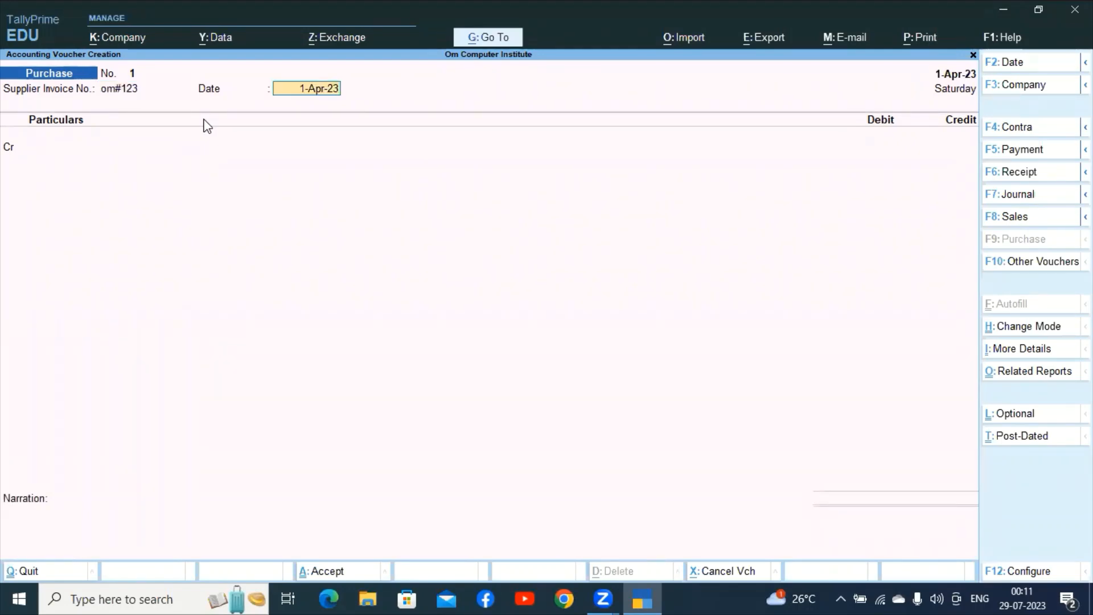
key("Return")
key("BackSpace")
key("Return")
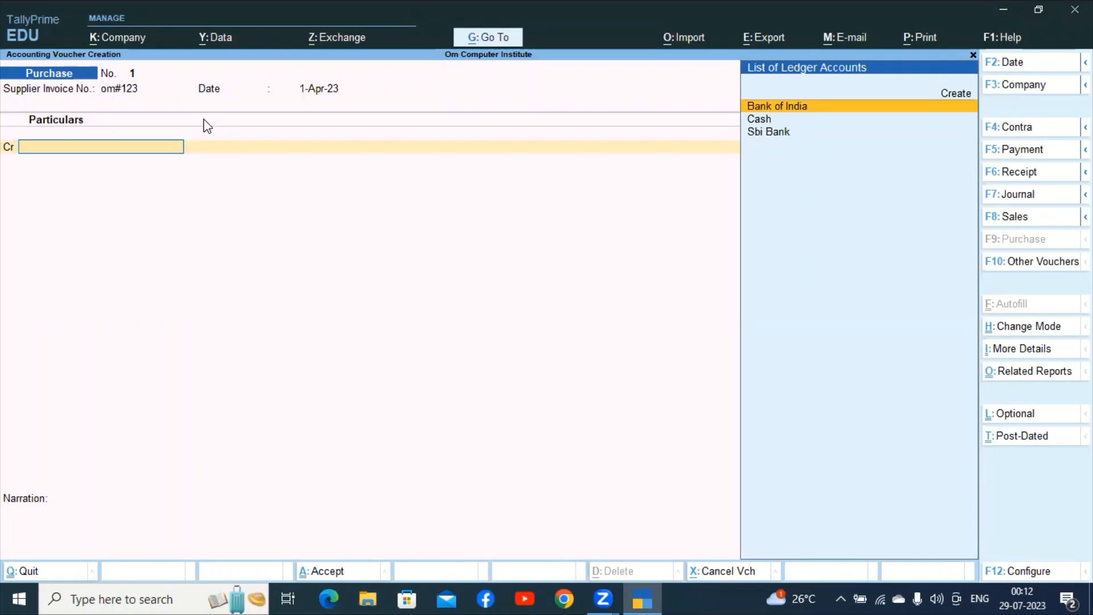
Create and save a new ledger 'Decor India' under Sundry Creditors.
key("alt+c")
type("Deco")
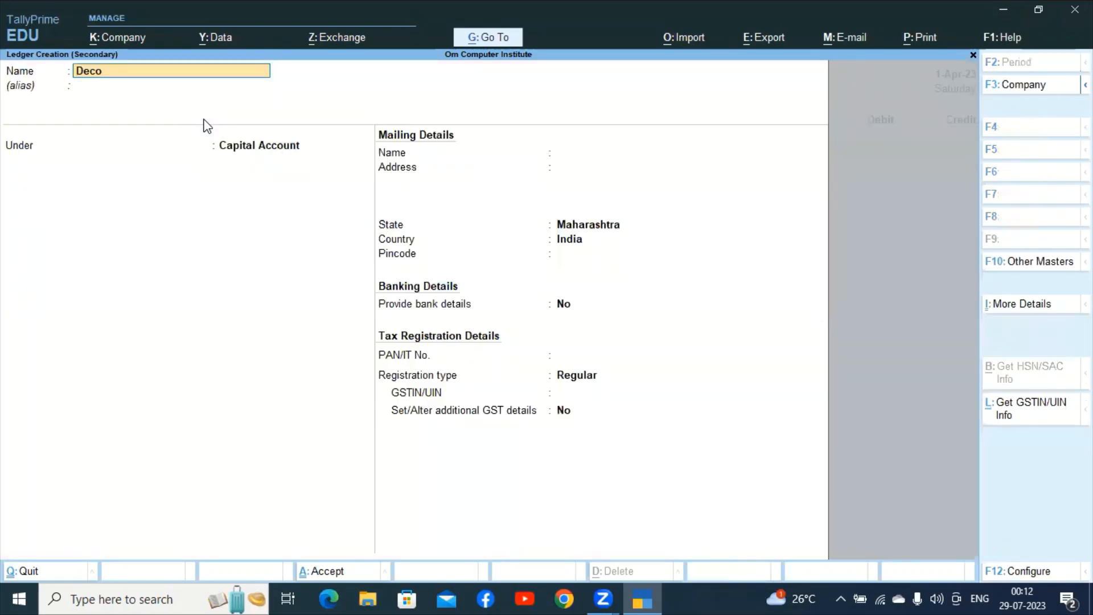
type("r Indian")
key("BackSpace")
key("BackSpace")
type("AIA")
key("BackSpace")
type("ia")
key("Return")
key("Return")
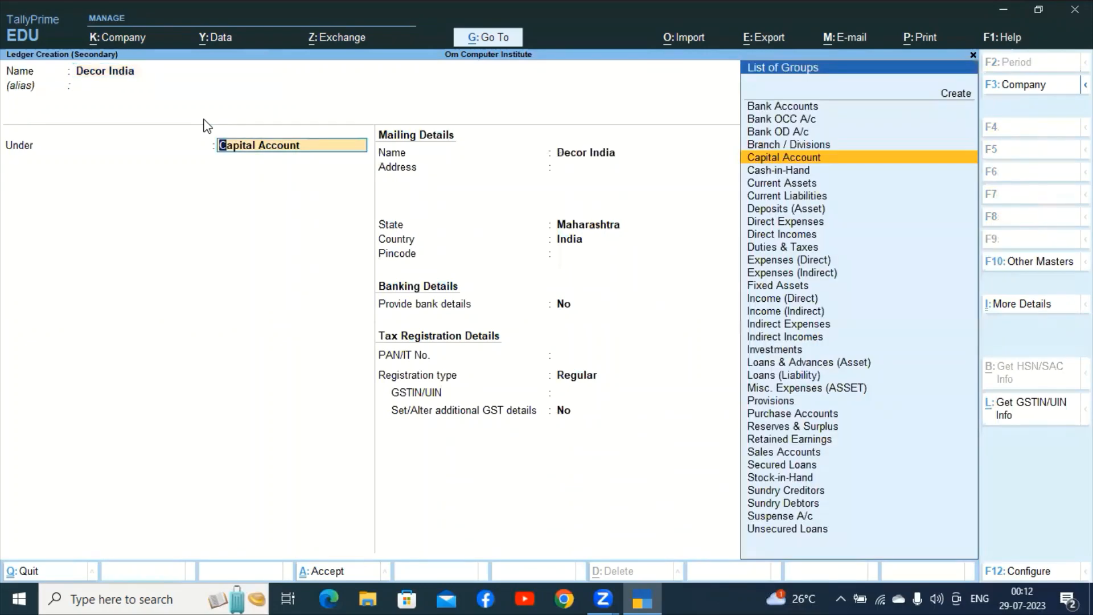
type("Sun")
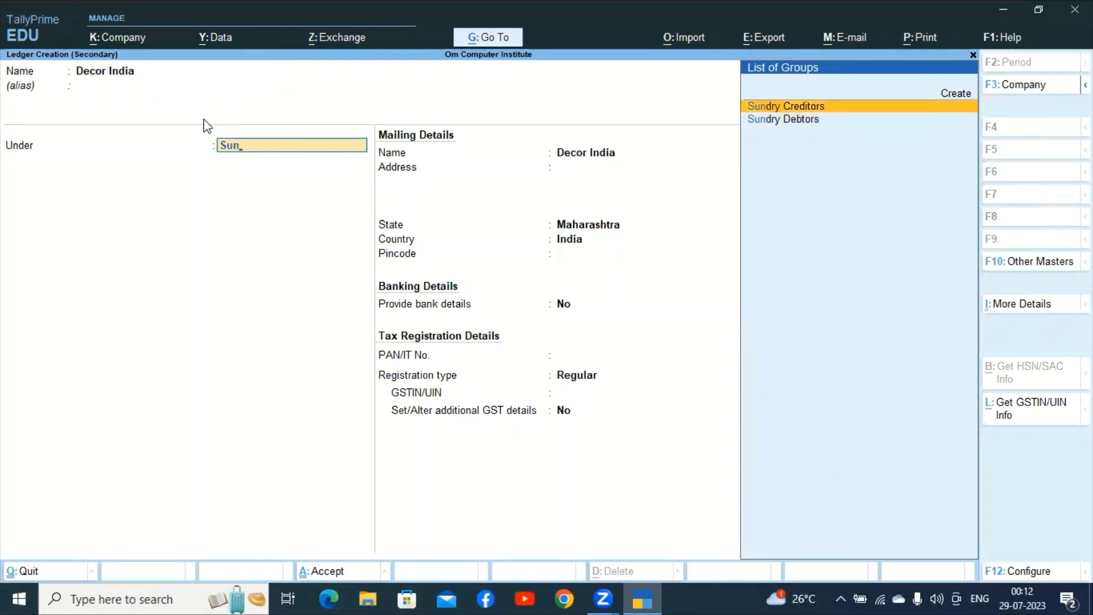
key("Return")
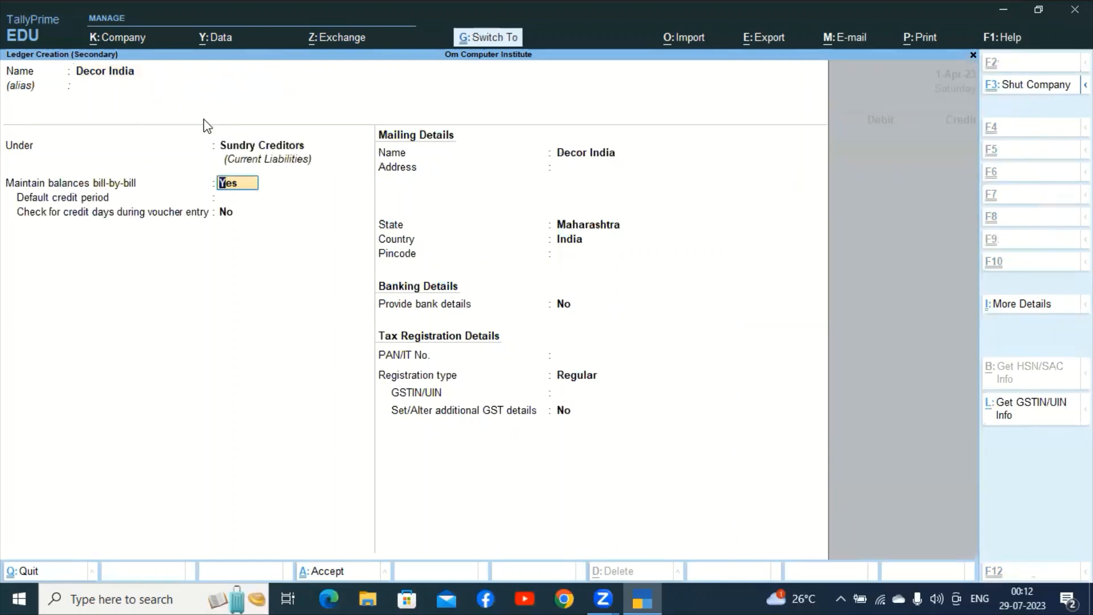
key("ctrl+a")
key("Return")
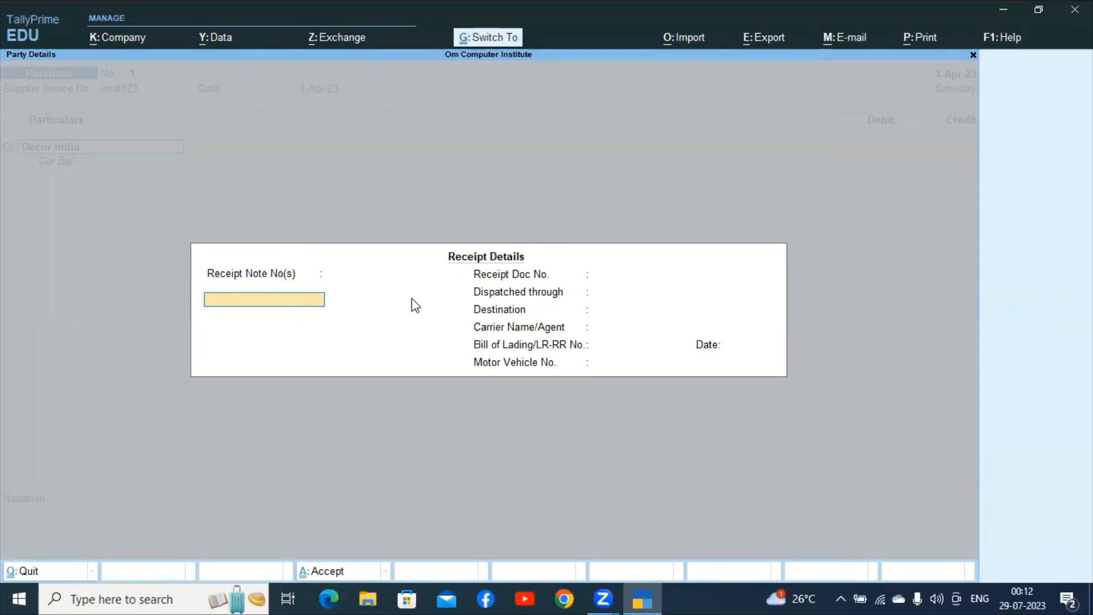
Skip receipt and party details and credit Decor India 7,500 on purchase voucher No. 1.
key("Escape")
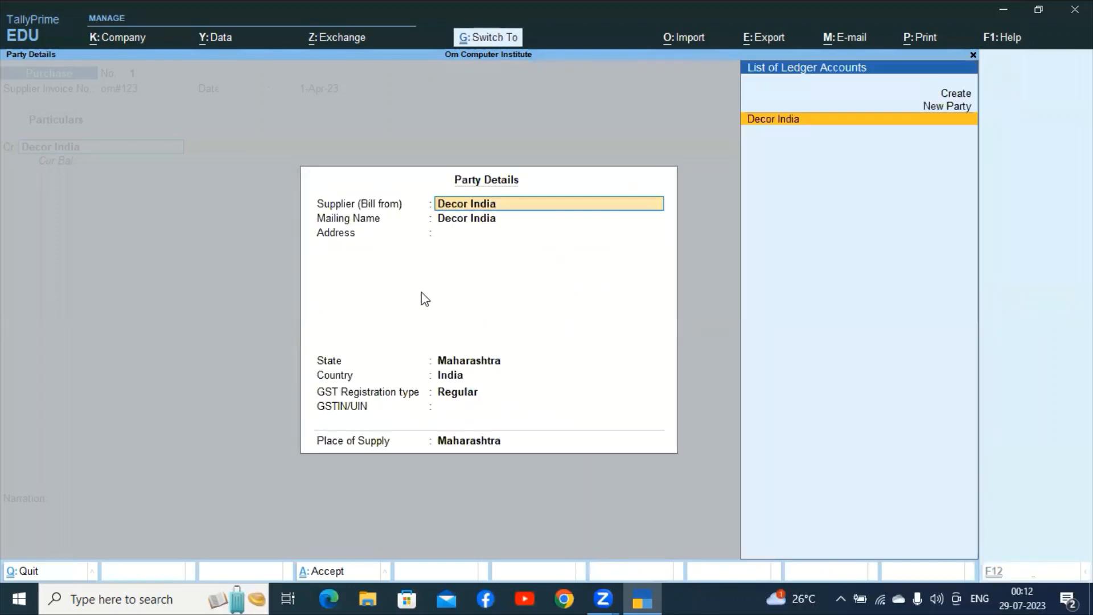
key("ctrl+a")
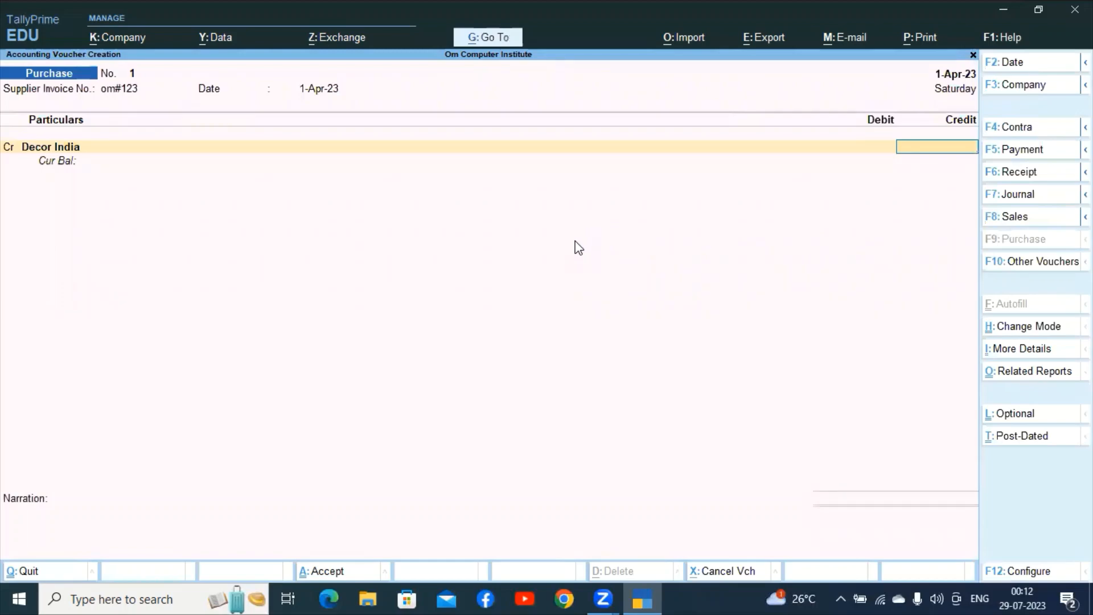
type("7500")
key("Return")
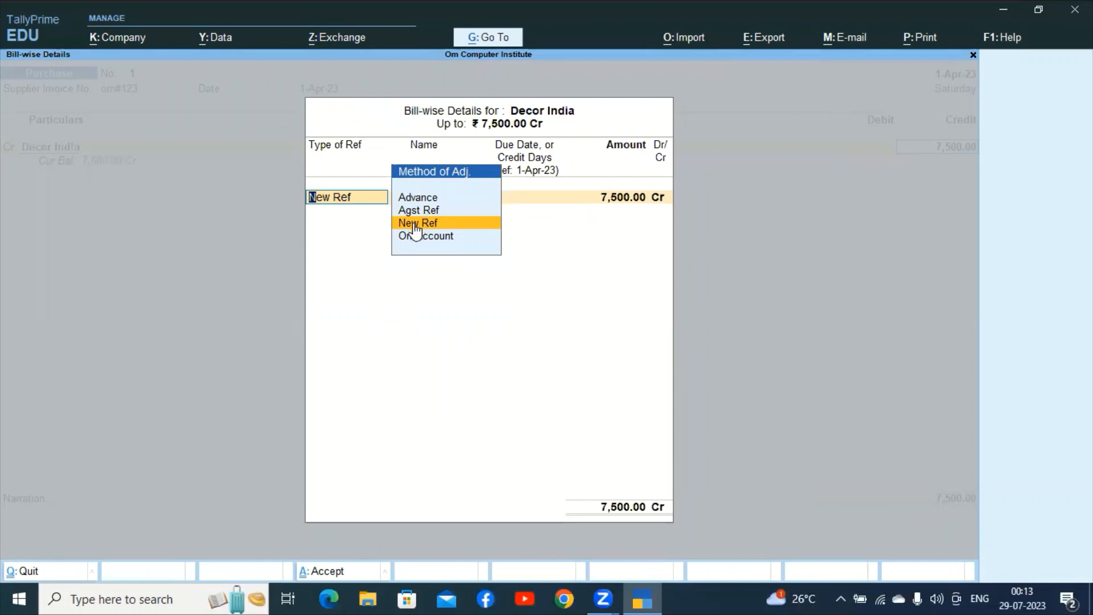
Record Decor India's 7,500 Cr as New Ref om#123 with no due date.
left_click(416, 229)
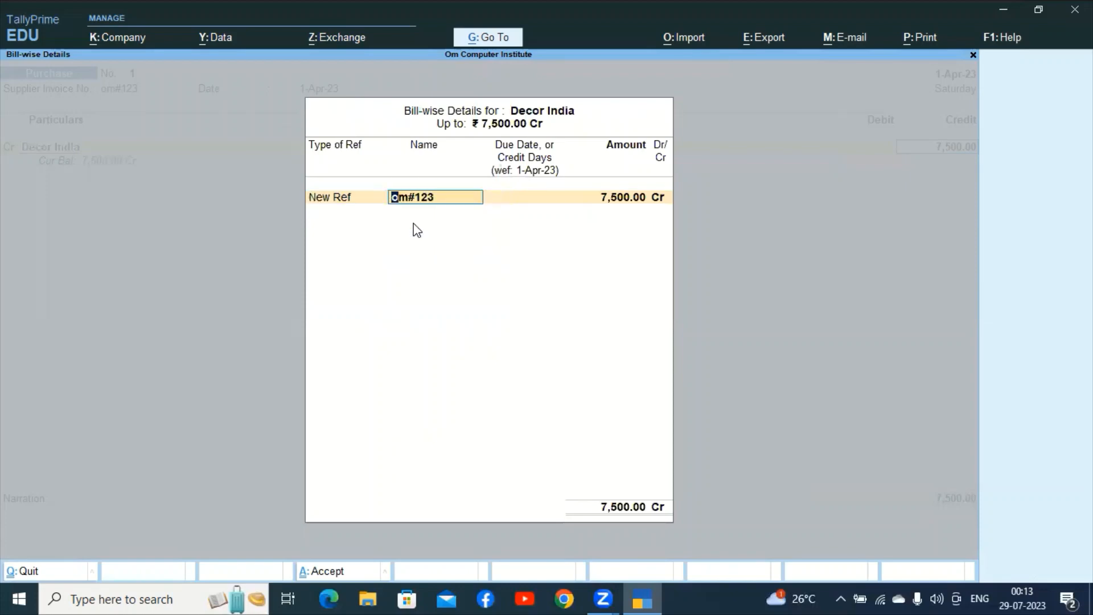
key("Return")
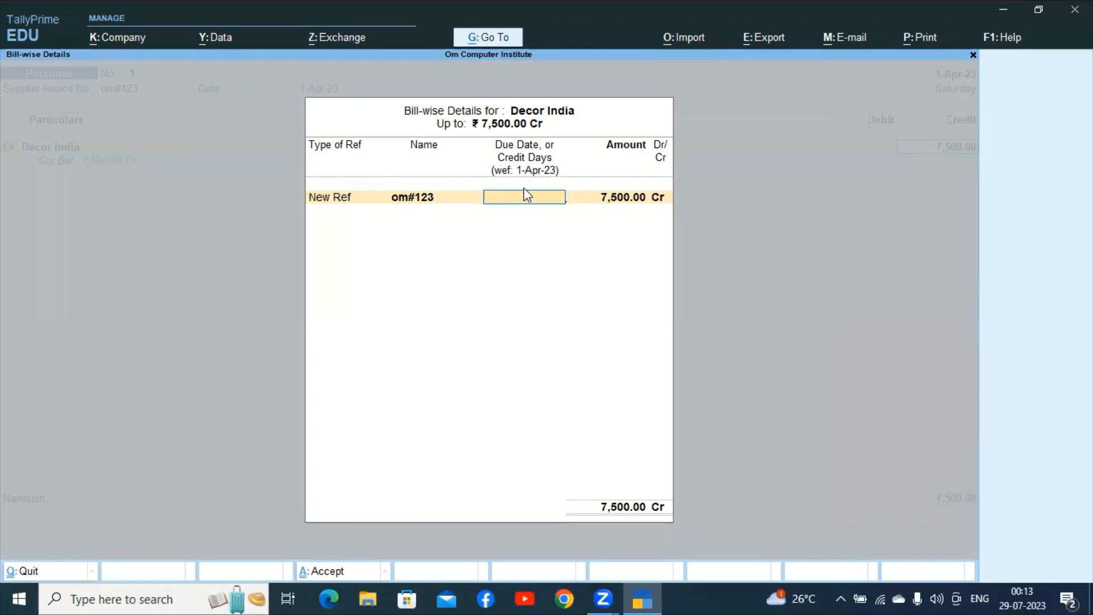
key("Return")
key("Return")
key("Return")
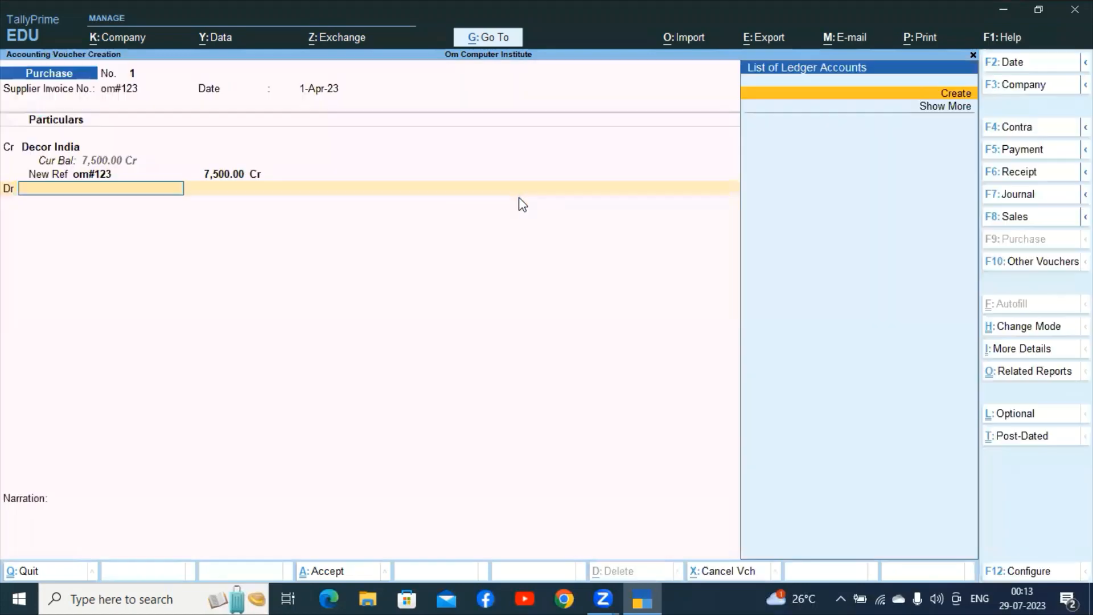
Cancel the accidental ledger creation screen and decline quitting, keeping Purchase No. 1 open.
key("alt+c")
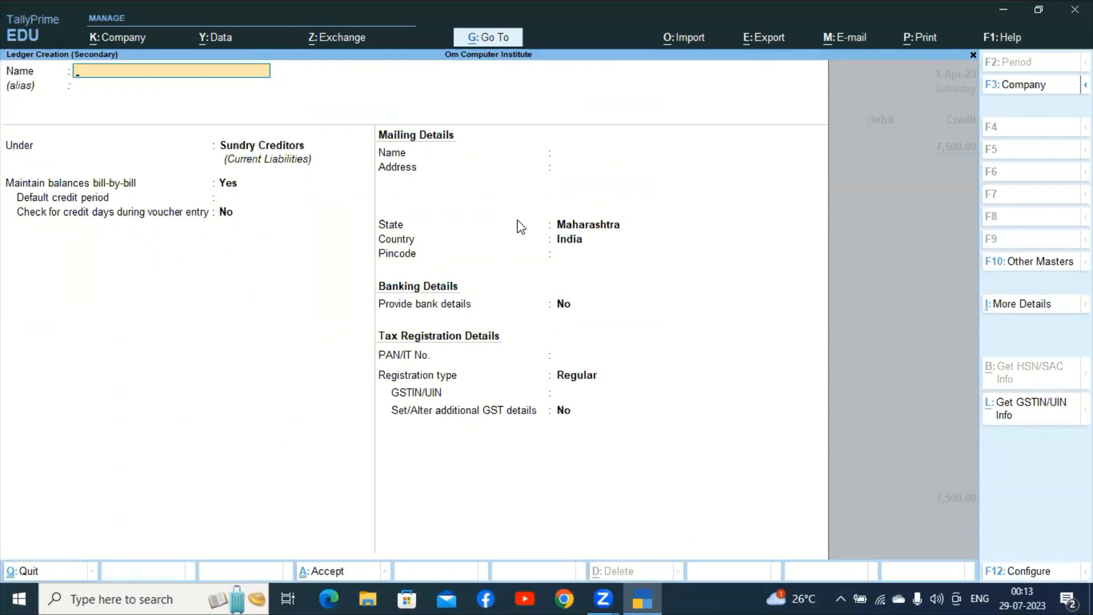
key("Escape")
key("Return")
key("Escape")
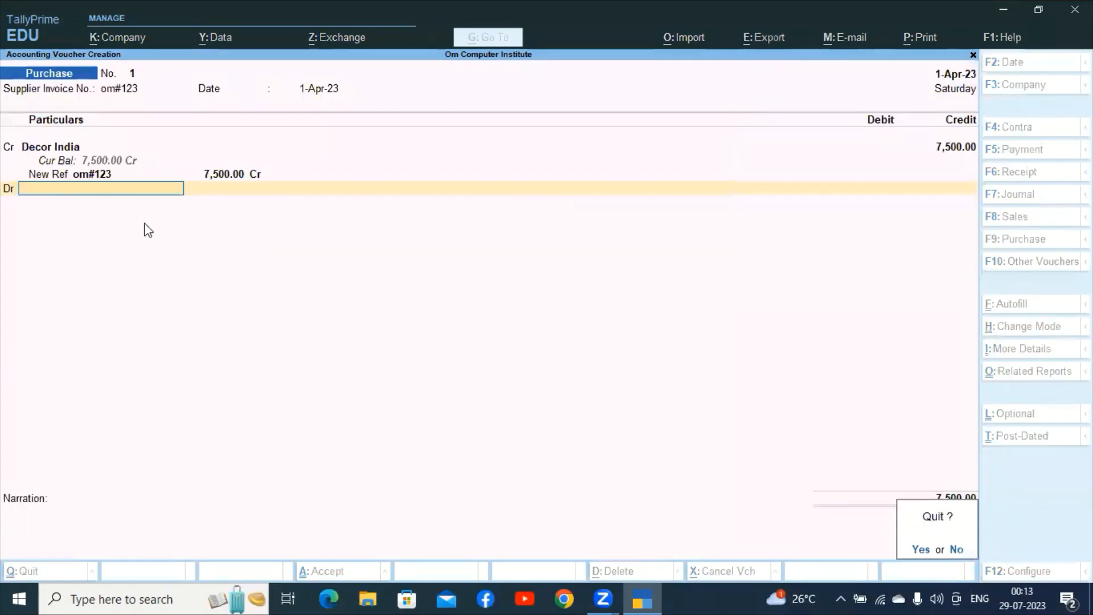
key("n")
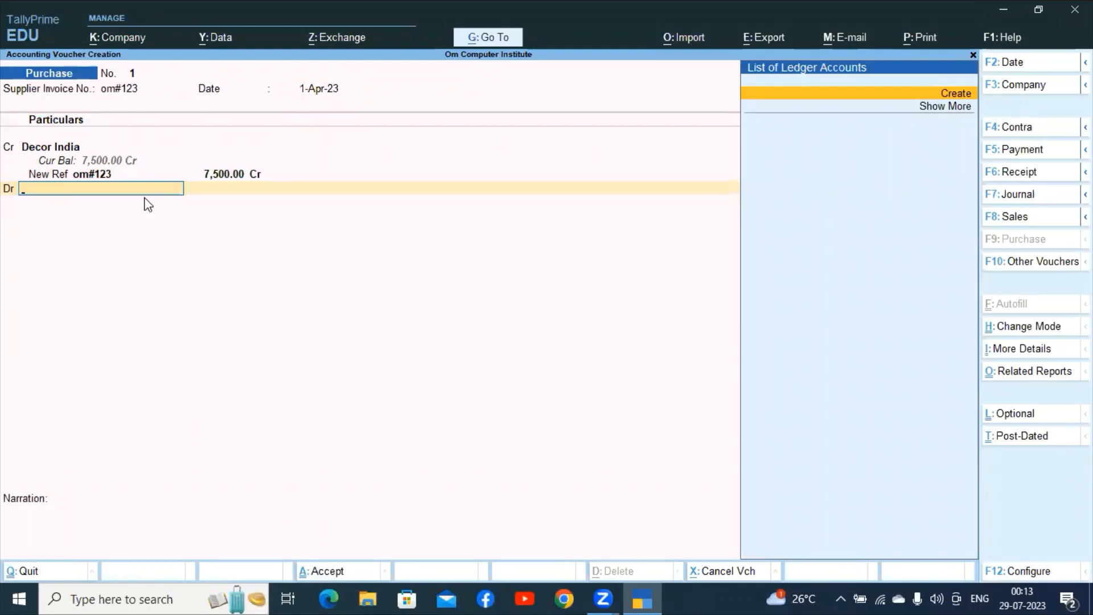
Create ledger Computer Table under Fixed Assets and debit it 7,500 on the purchase.
key("ctrl")
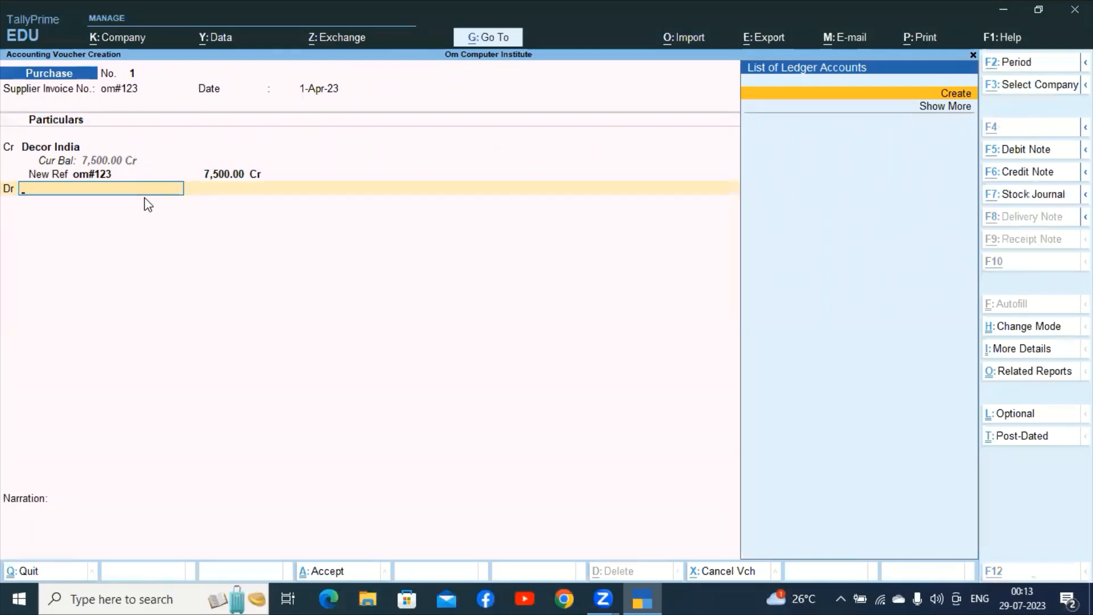
key("alt+c")
type("Comput")
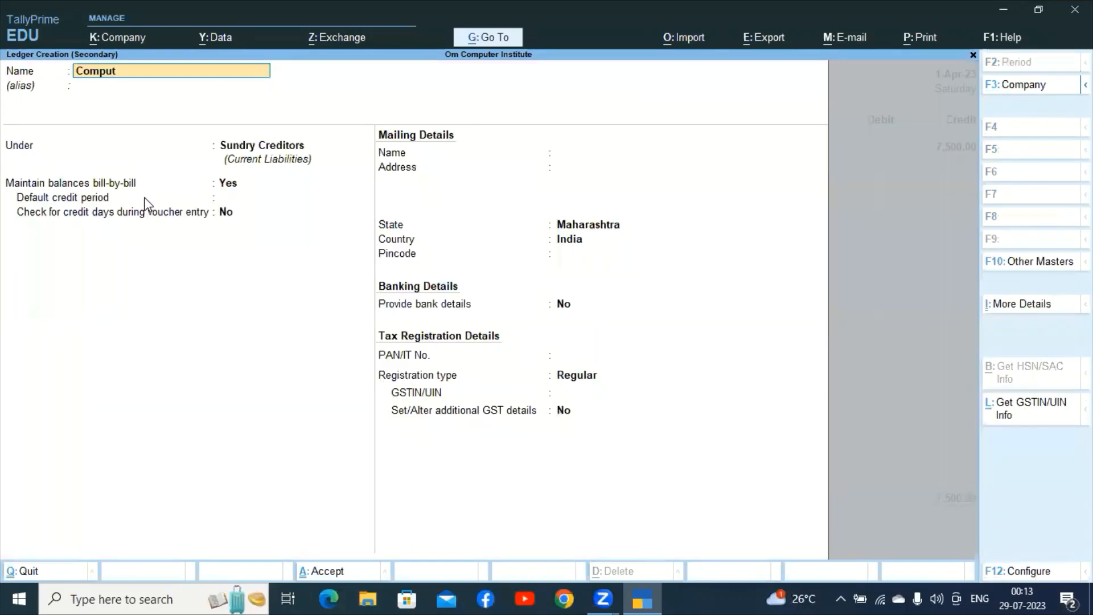
type("er in")
key("BackSpace")
key("BackSpace")
type("Talble")
key("Return")
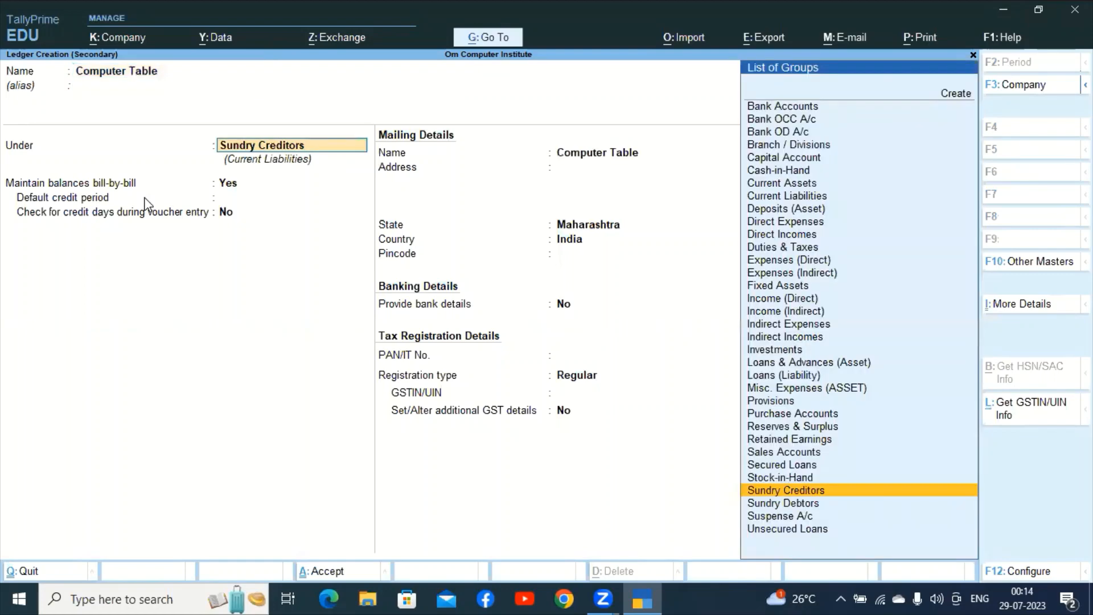
type("Fi")
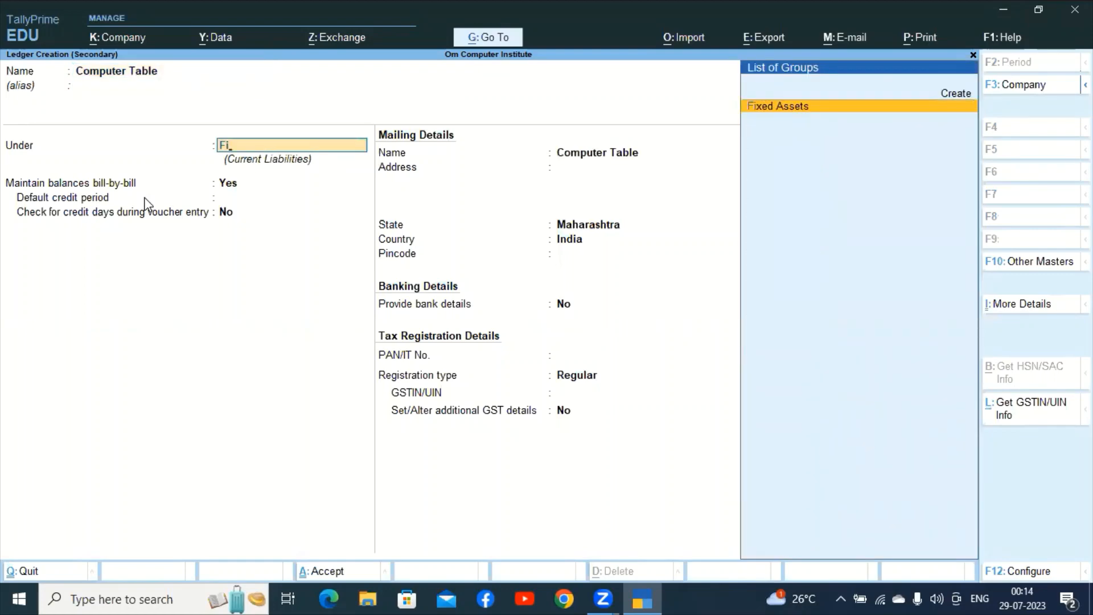
key("Return")
key("ctrl+a")
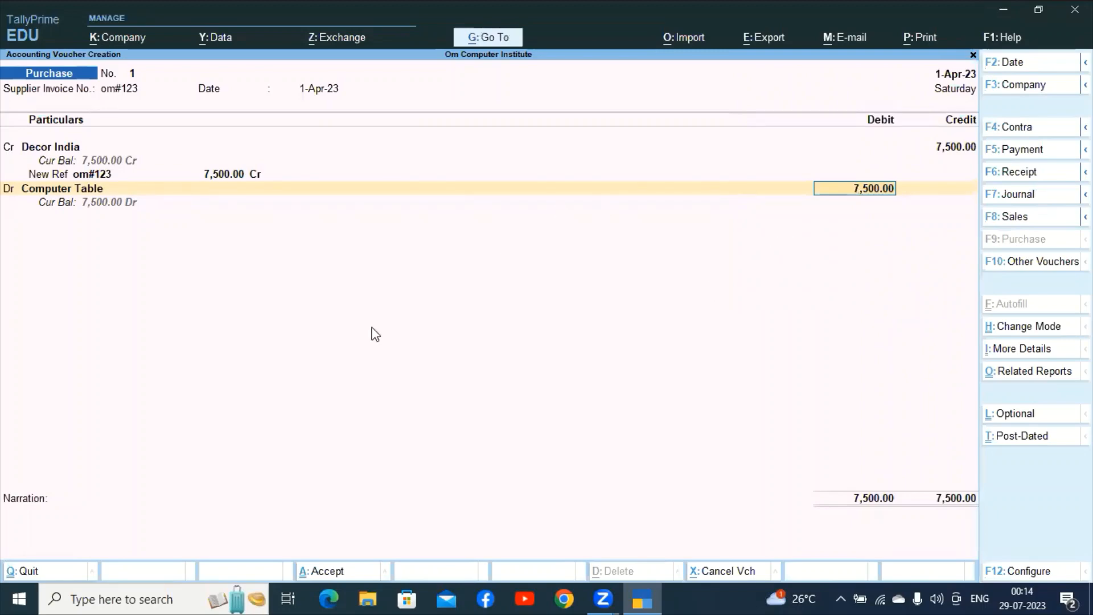
Enter the narration 'being goods purchase from decor india of rupees 7500/-'.
key("Return")
key("Return")
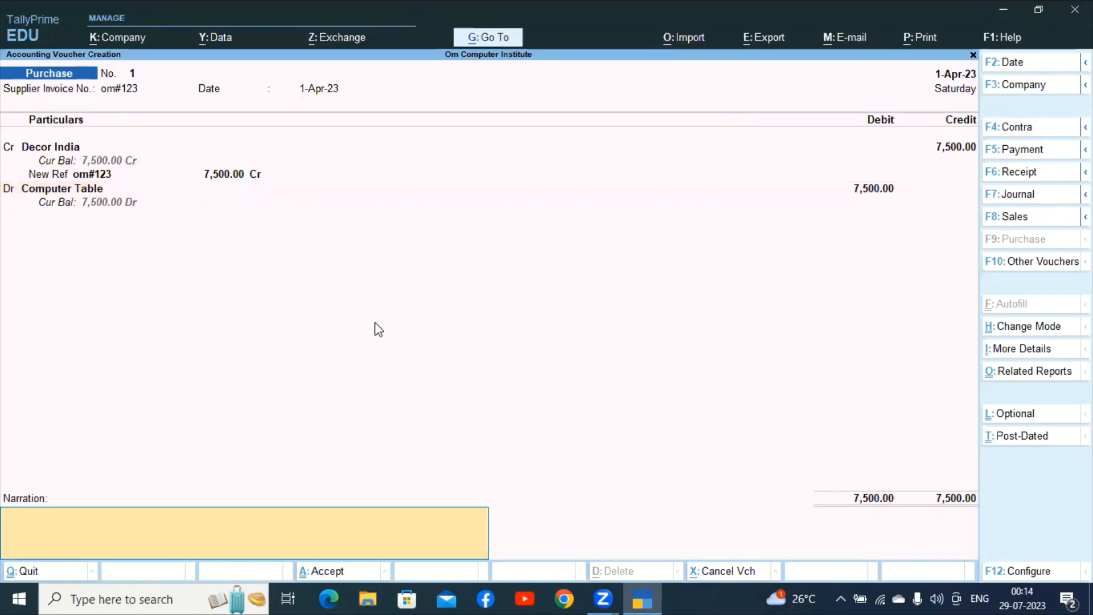
type("being goods purchas")
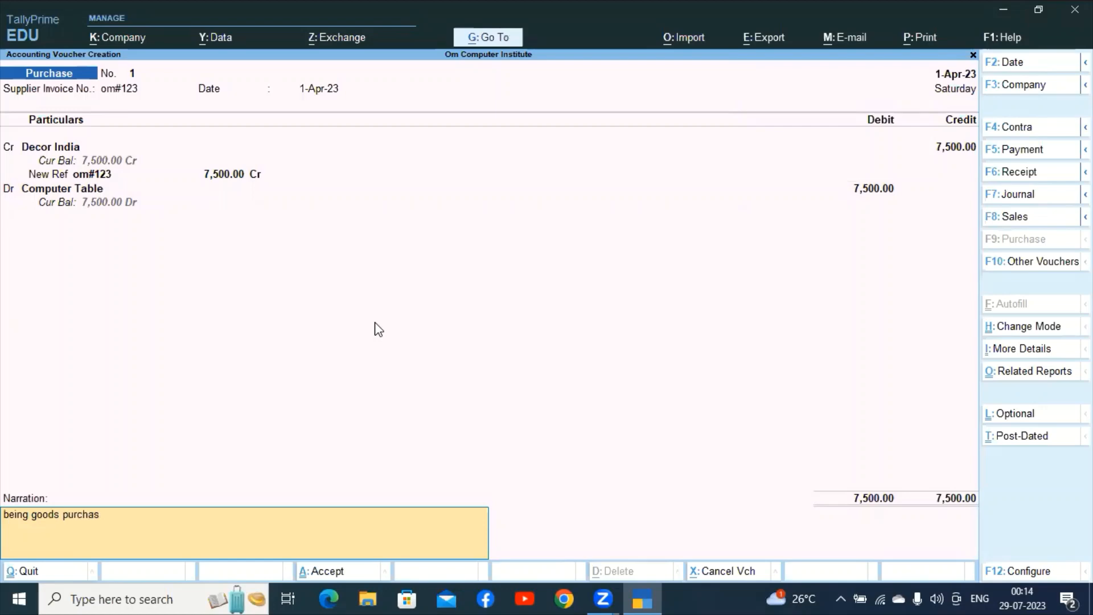
type("e from decor indiac")
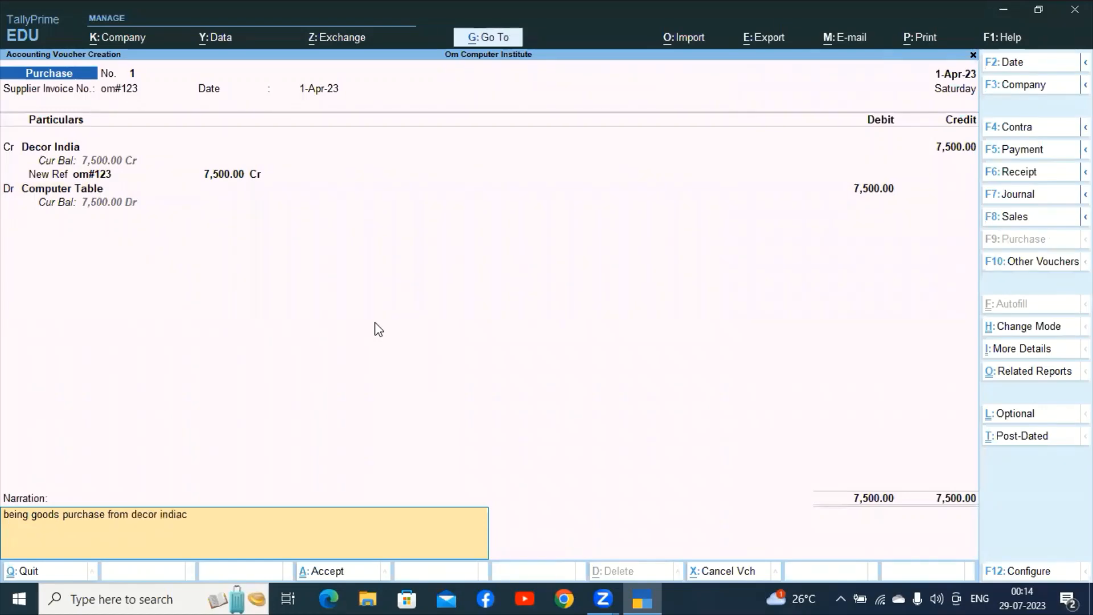
key("BackSpace")
type("of rupees 7500/-")
key("Return")
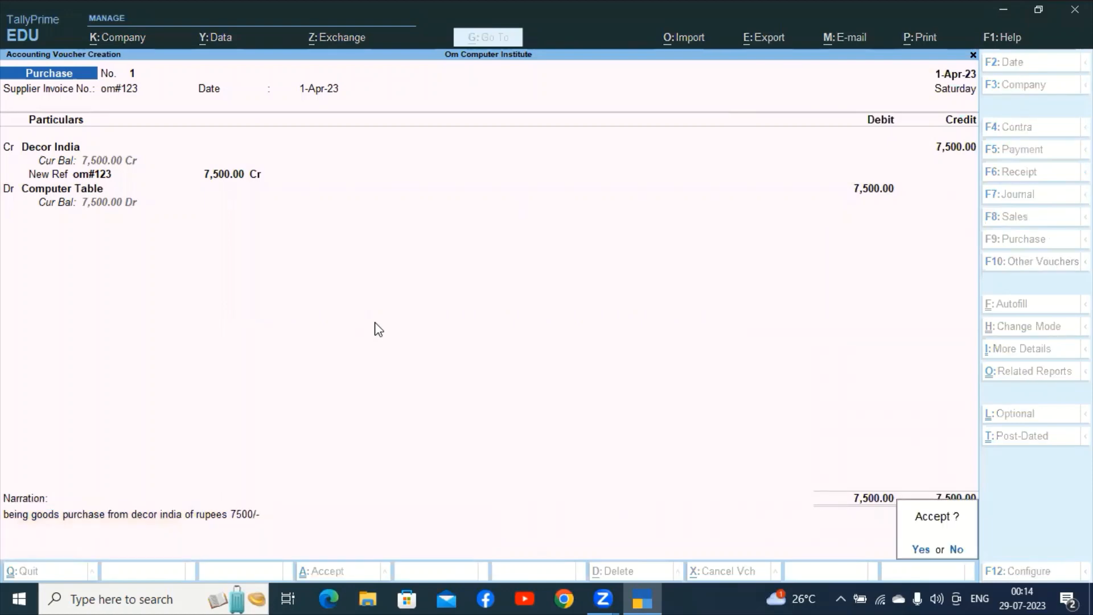
Save Purchase No. 1, then give Purchase No. 2 supplier invoice om#124 dated 1-Apr-23.
key("Return")
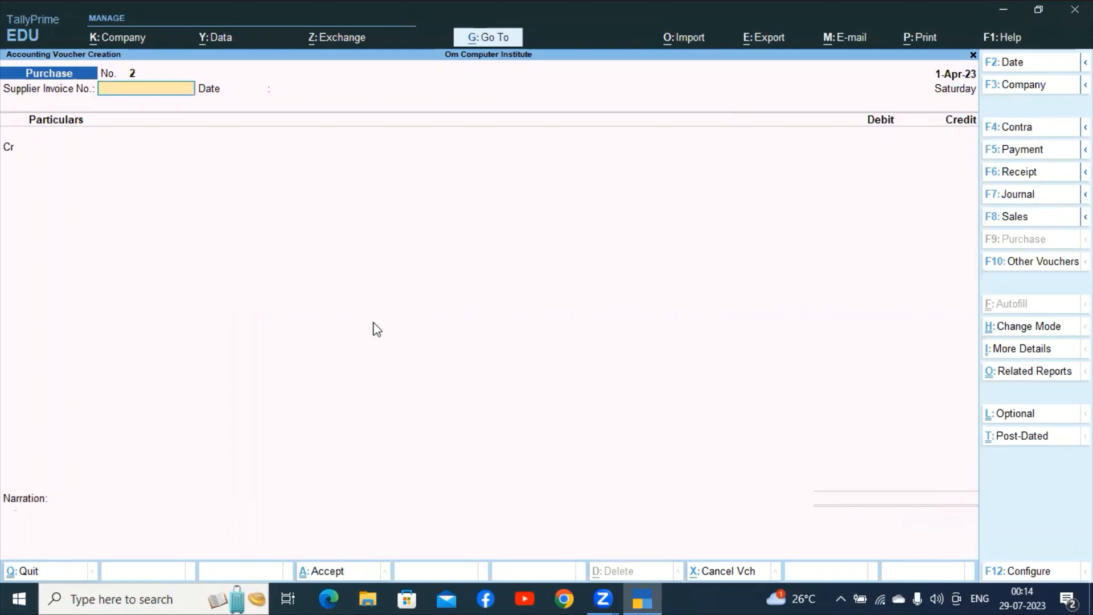
type("om#")
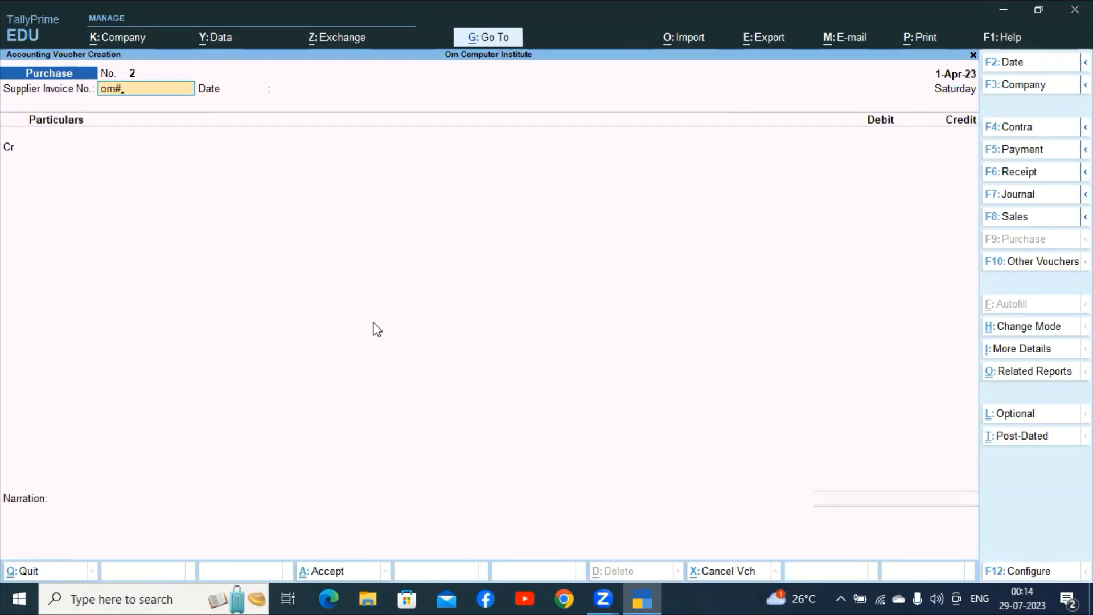
type("124")
key("Return")
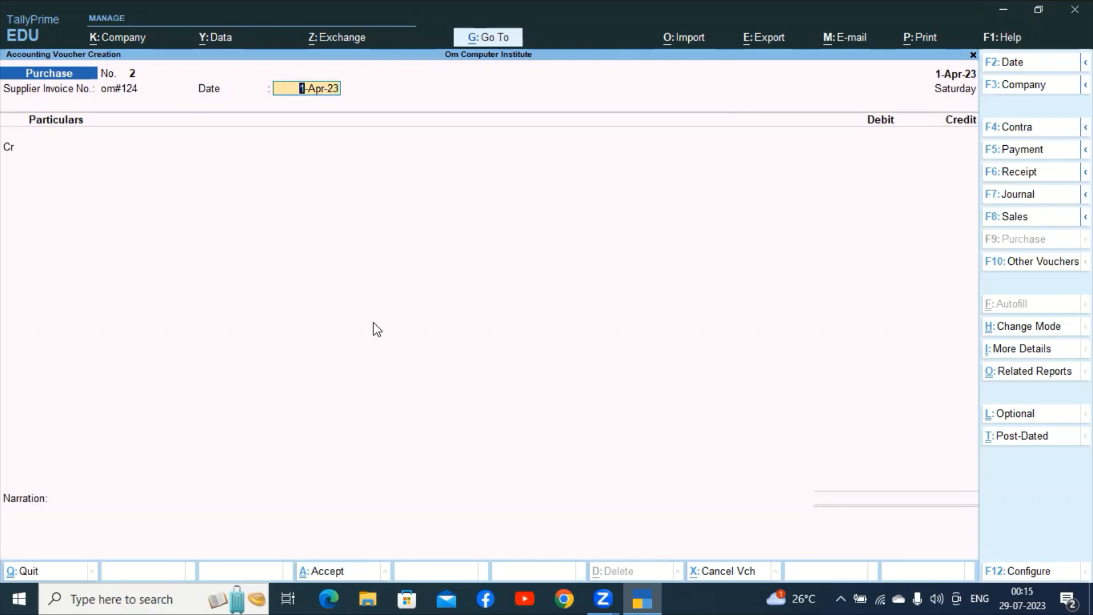
key("Return")
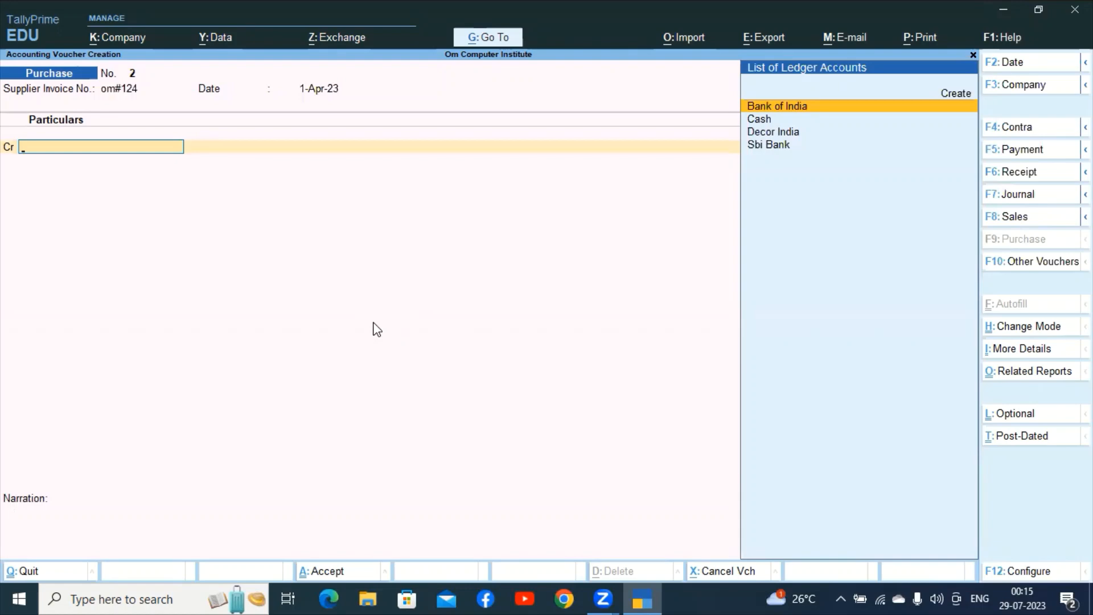
Create supplier ledger Chamble Motor Pvt Ltd under Sundry Creditors as the credited party.
key("alt+c")
type("Chambl")
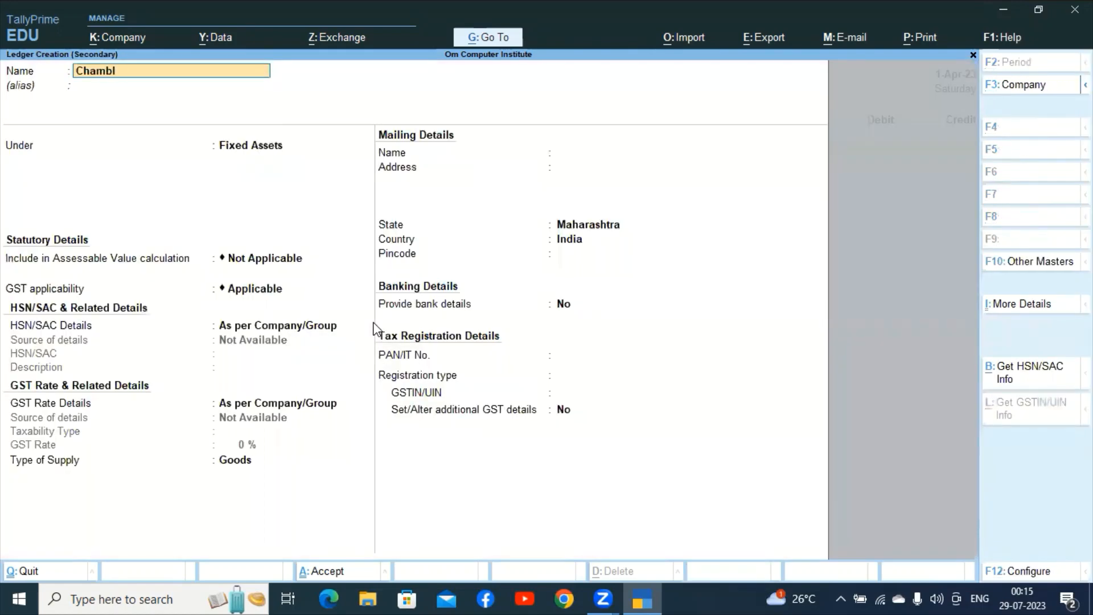
type("e Motor Pvt Ltd")
key("Return")
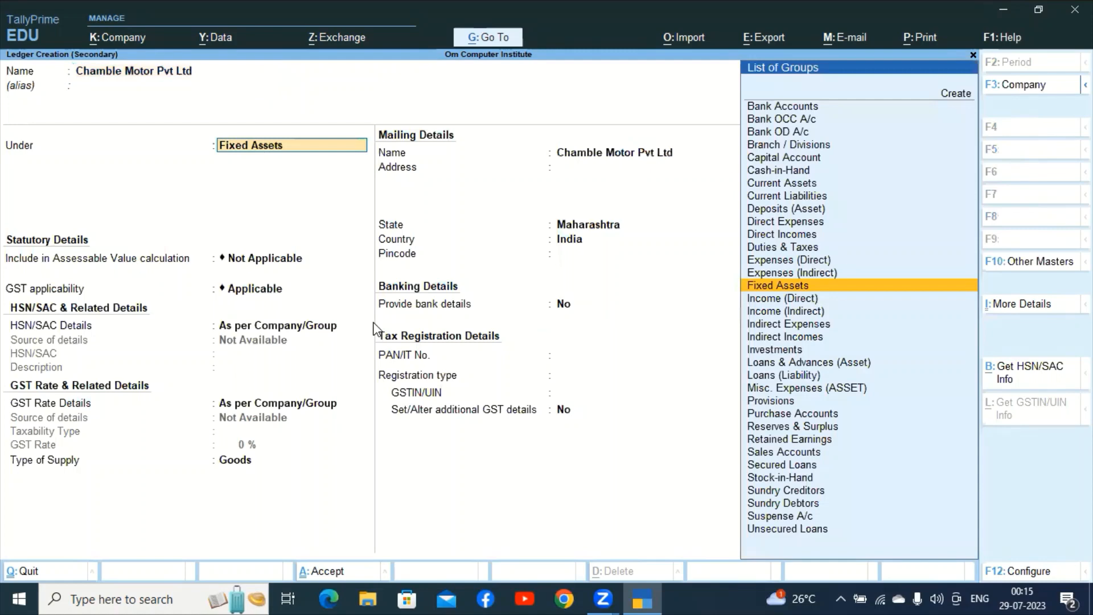
type("Sun")
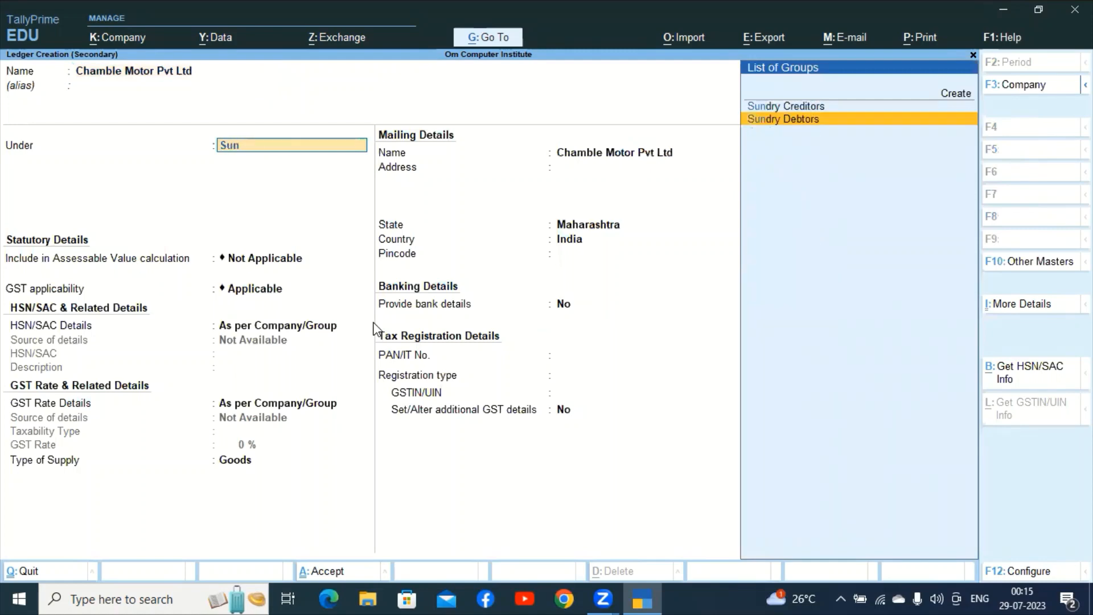
key("Up")
key("Return")
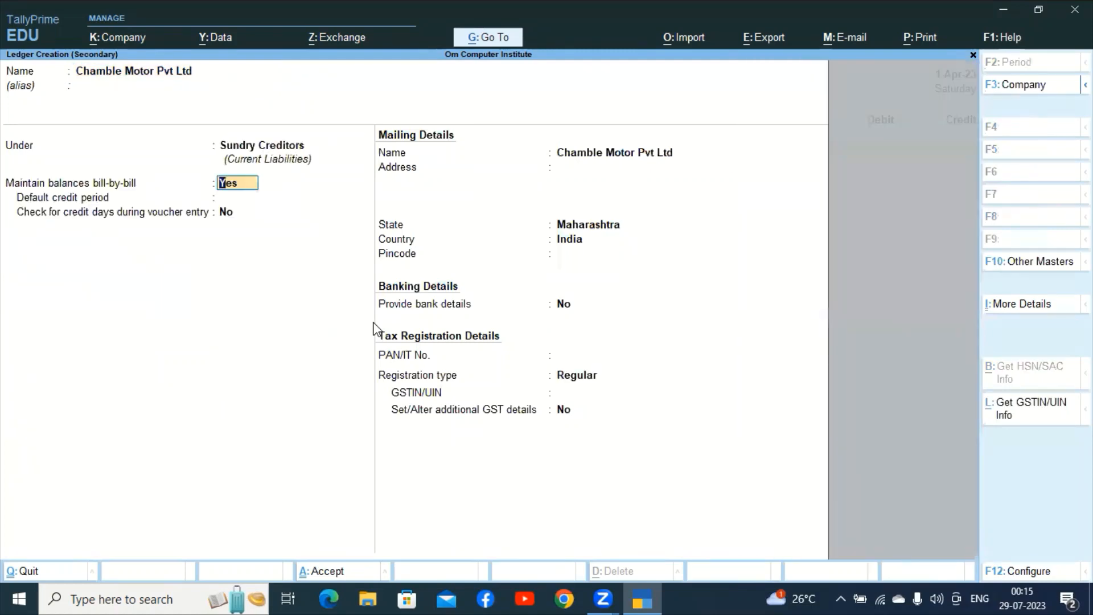
key("ctrl+a")
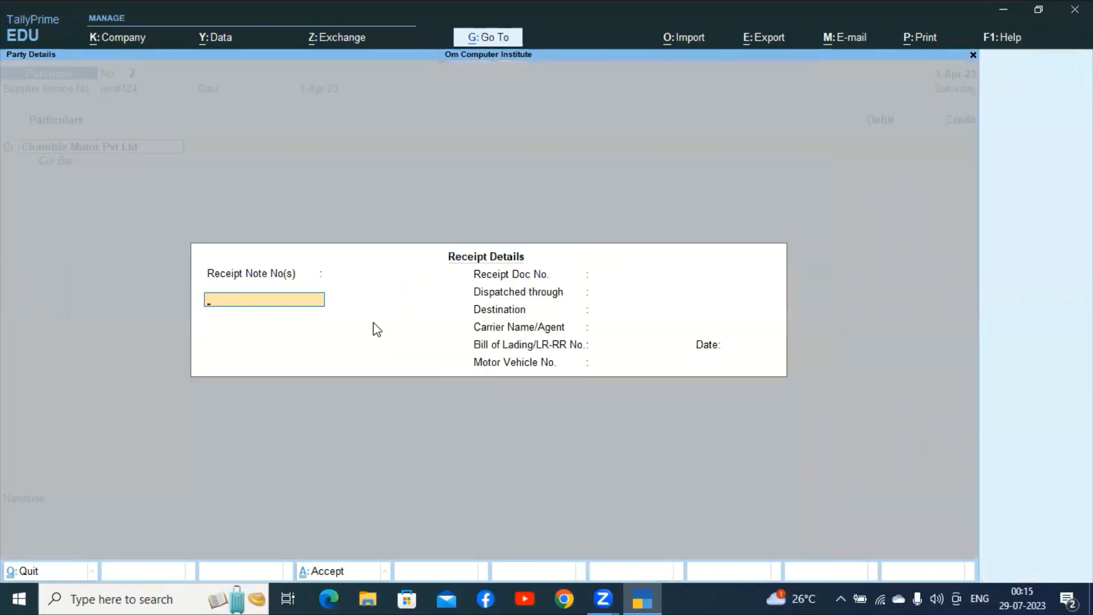
Credit Chamble Motor Pvt Ltd 48,000 as New Ref om#124 with no due date.
key("ctrl+a")
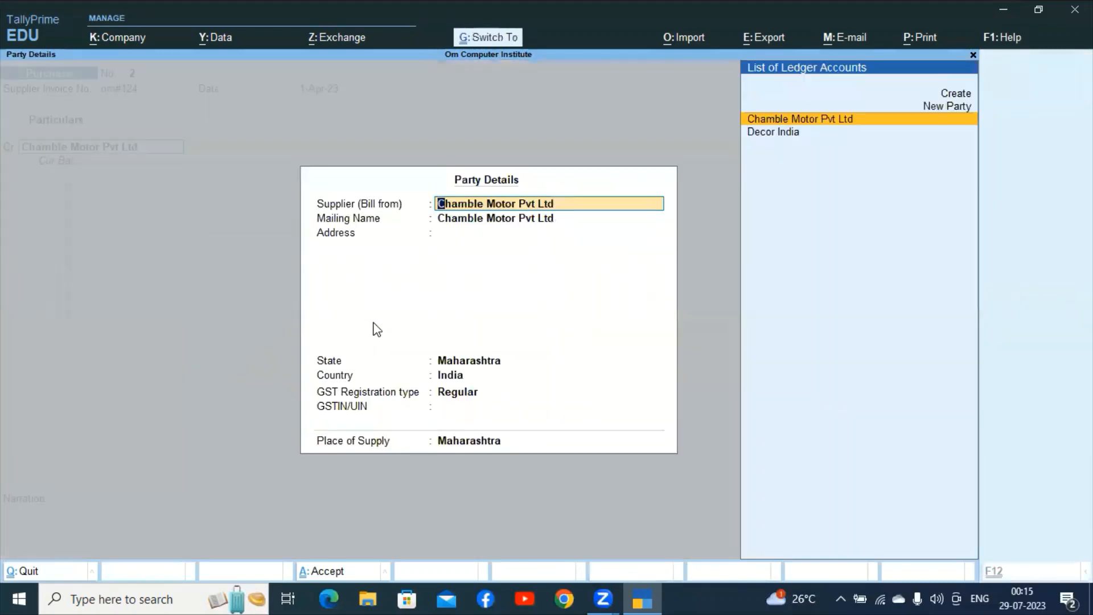
key("ctrl+a")
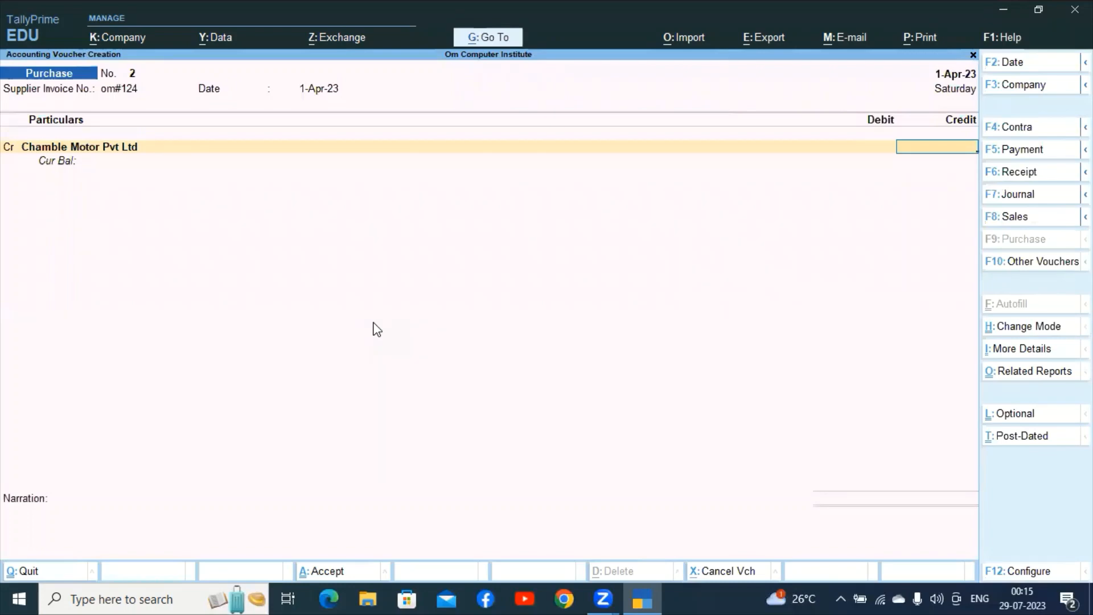
type("48000")
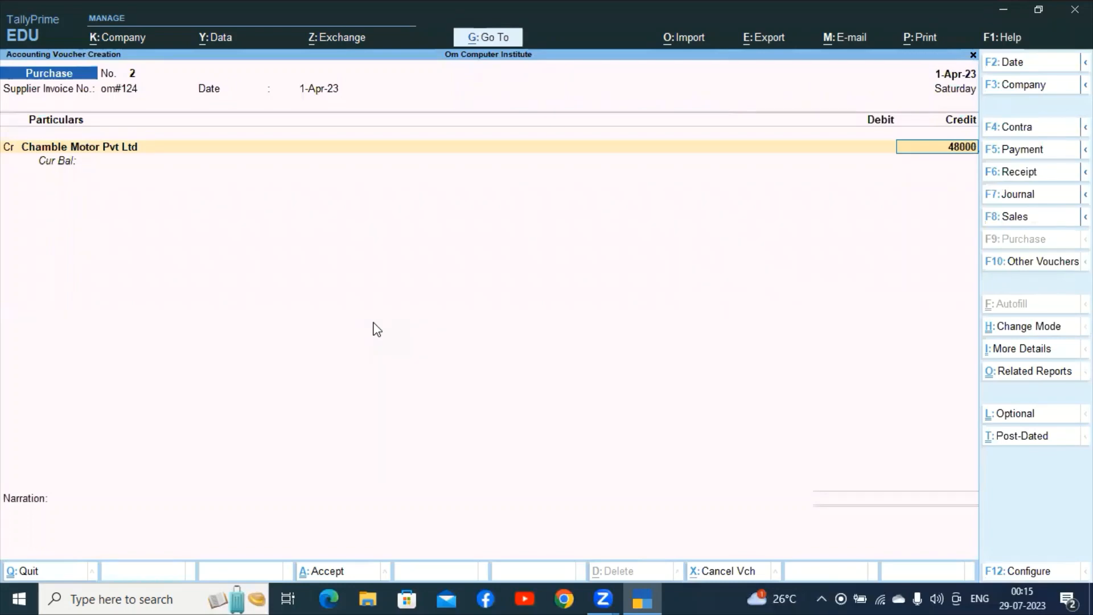
key("Return")
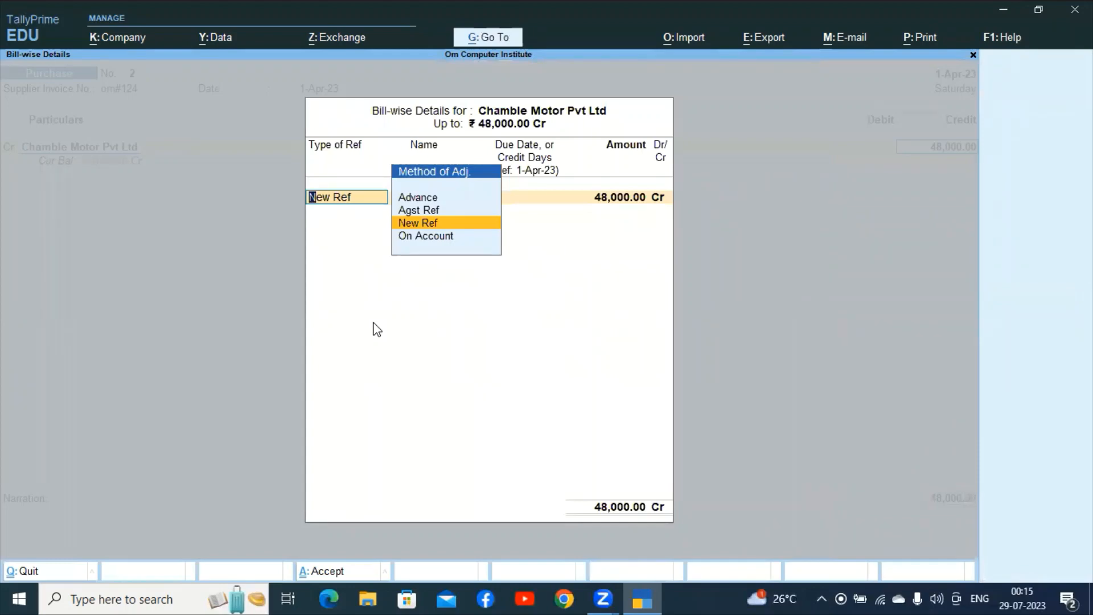
key("Return")
key("Return")
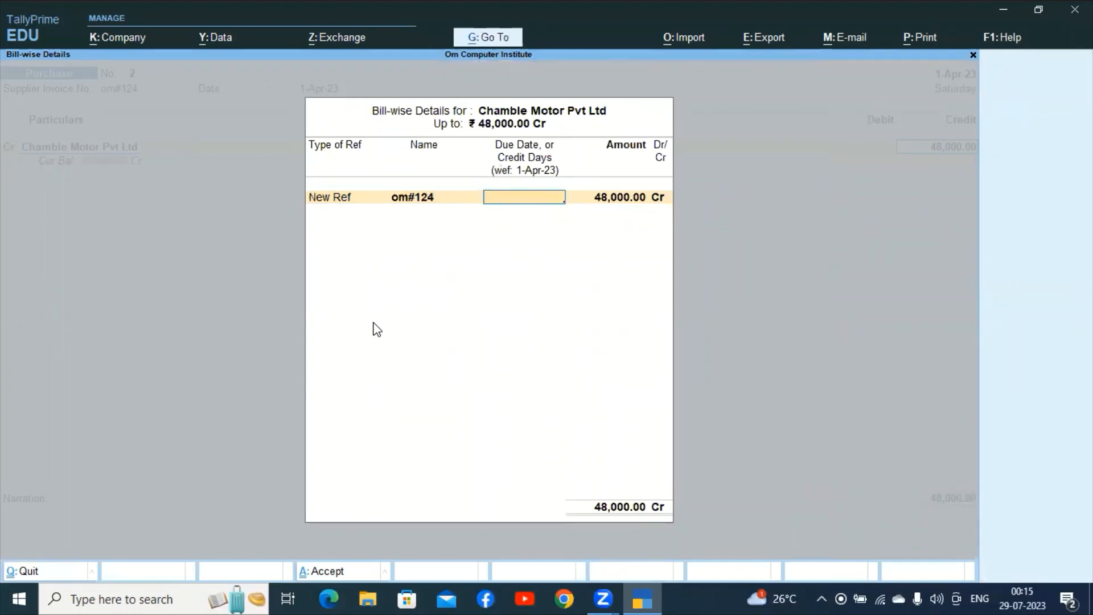
key("Return")
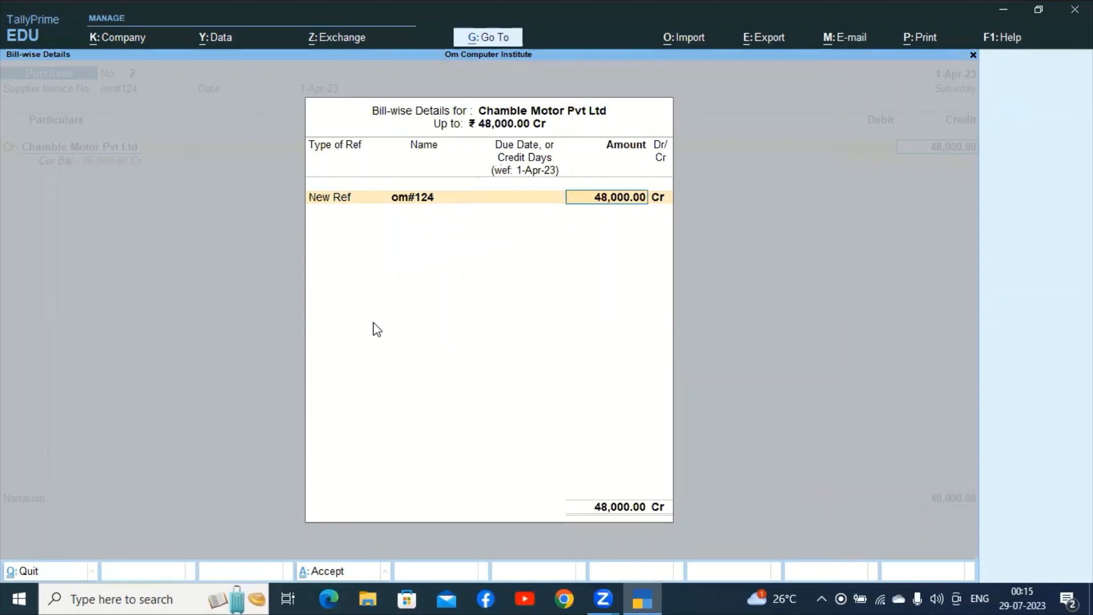
key("Return")
key("Return")
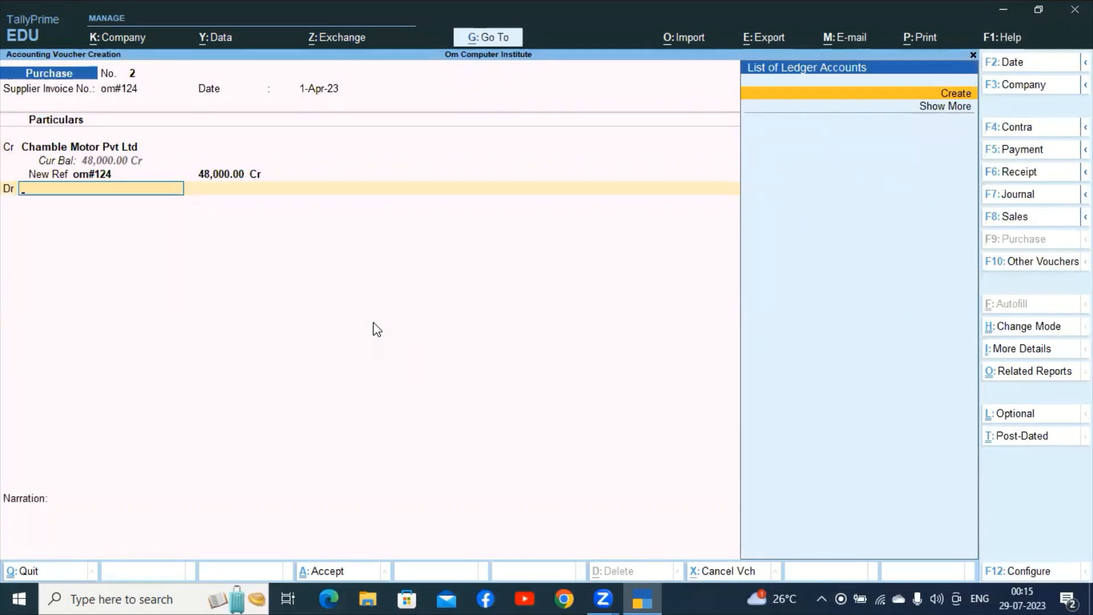
Debit new Fixed Assets ledger Hero HondA with 48,000 and save Purchase No. 2.
key("ctrl")
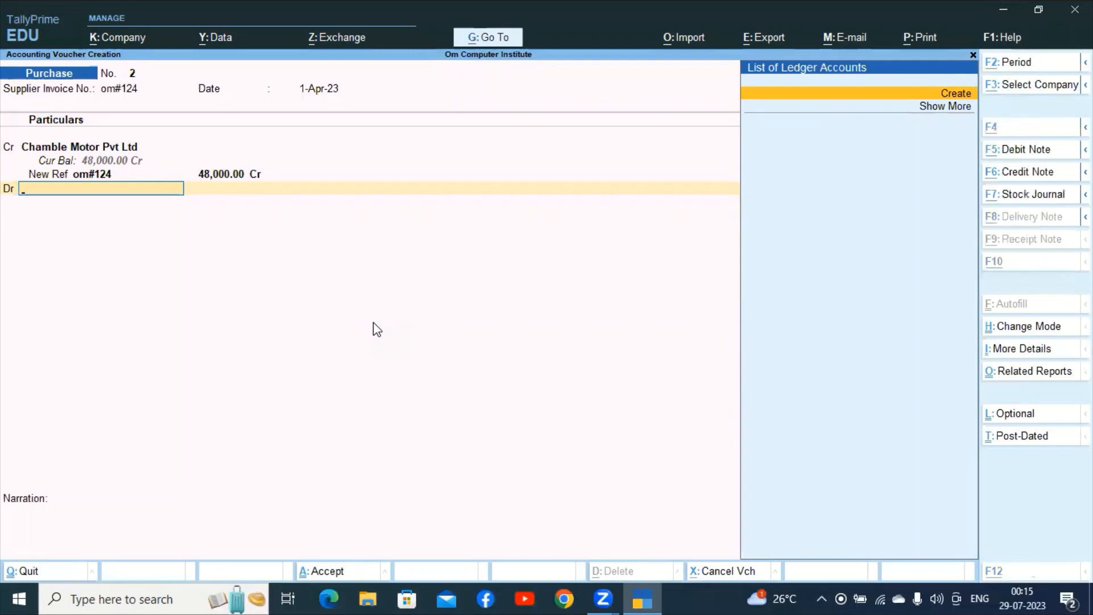
key("Return")
type("Hero")
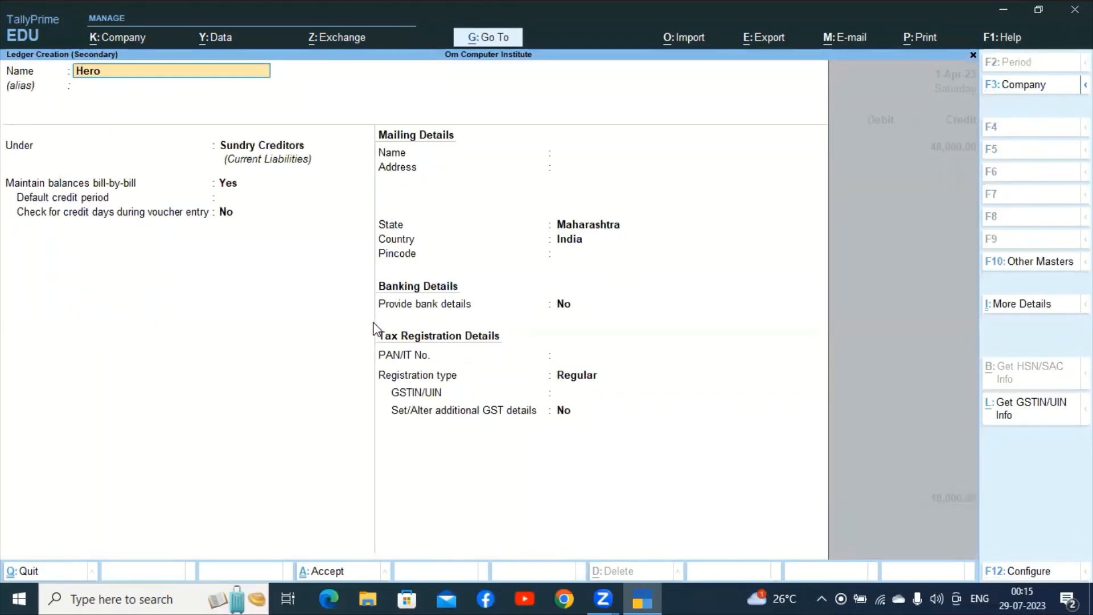
type(" Hond A")
key("BackSpace")
key("BackSpace")
type("A")
key("Return")
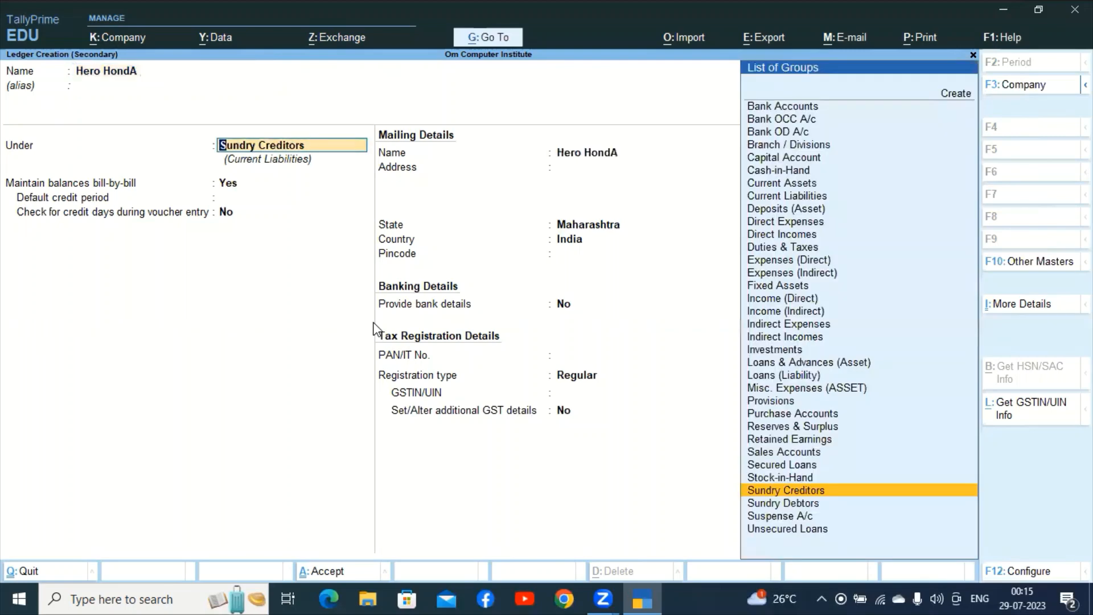
type("FI")
key("Return")
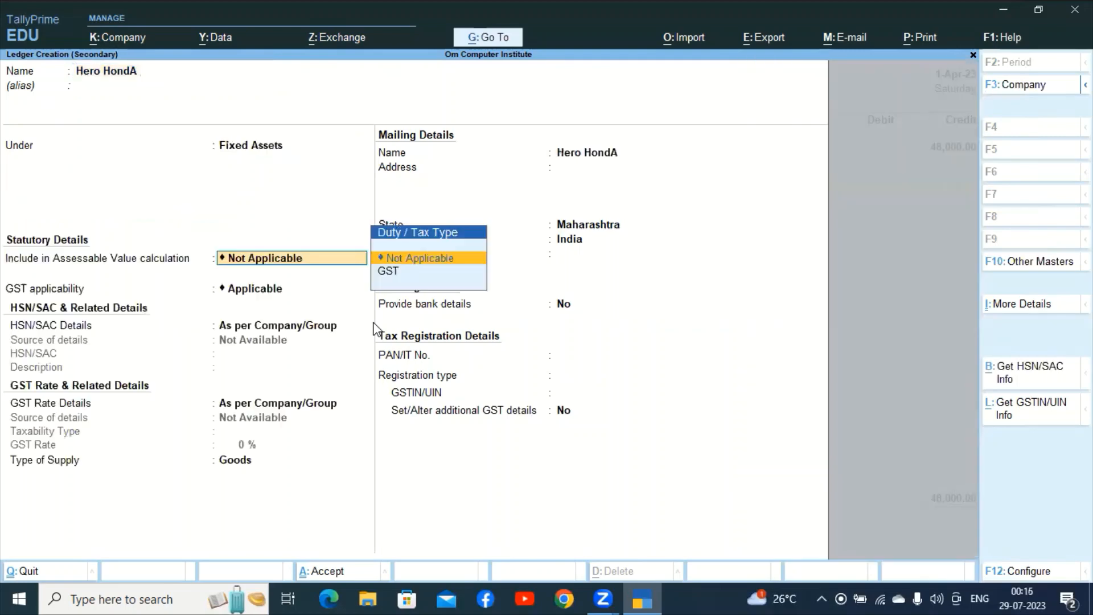
key("ctrl+a")
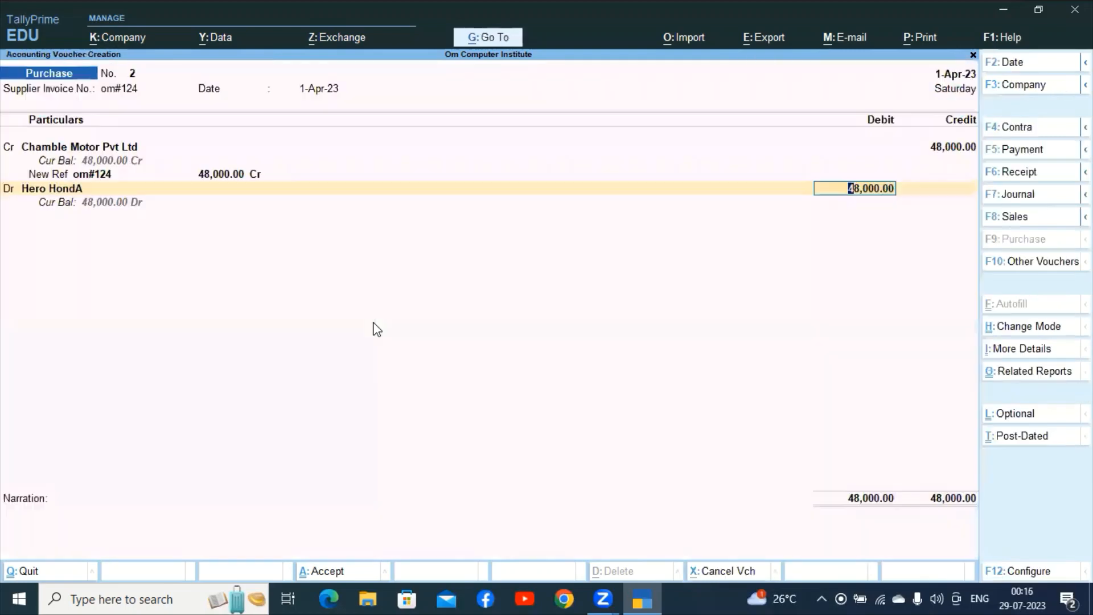
key("ctrl")
key("ctrl+a")
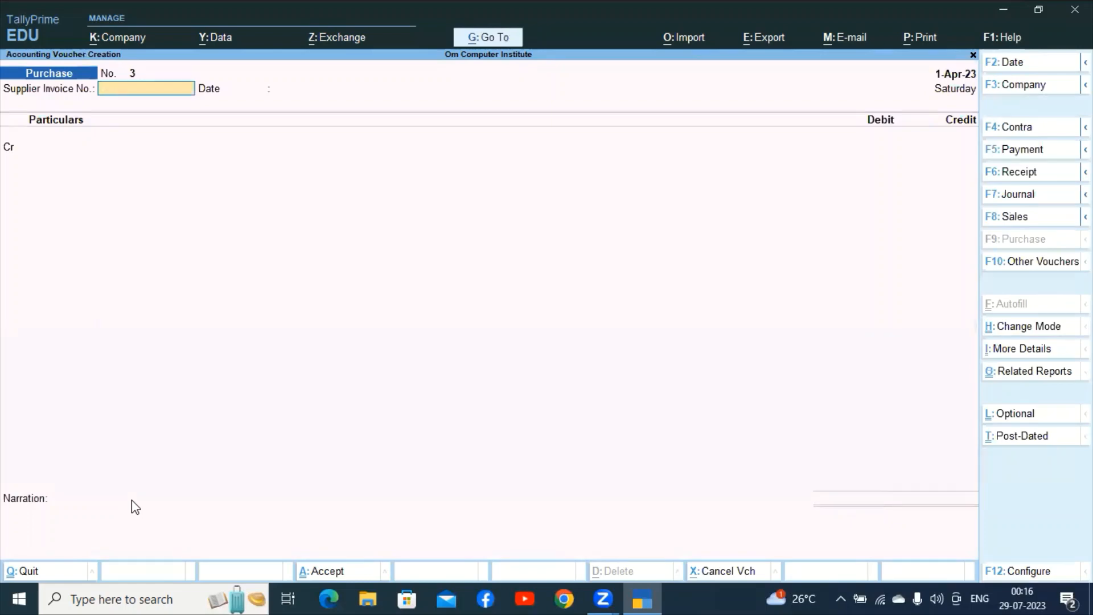
Enter supplier invoice OM#125 on Purchase No. 3, keeping date 1-Apr-23.
type("OM#125")
key("Return")
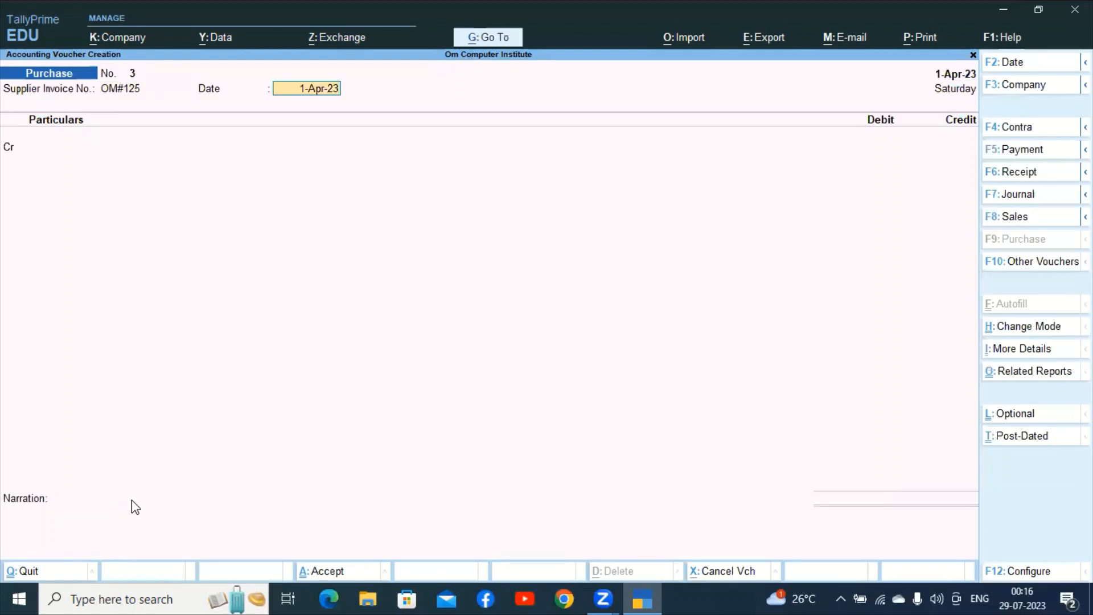
key("Return")
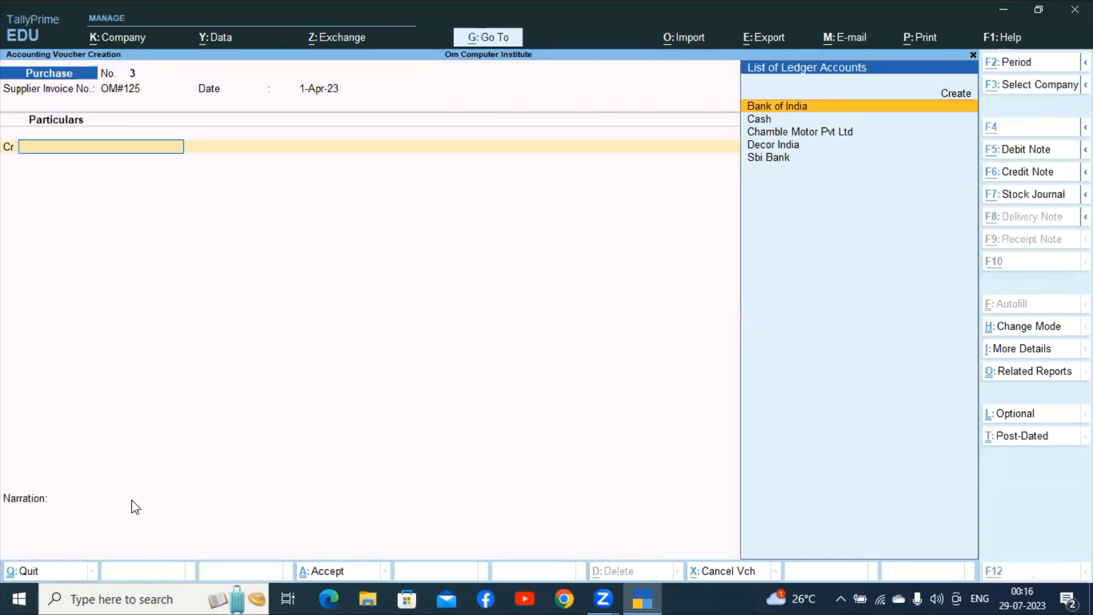
Create ledger GAUTAM BOOK STORE under Sundry Creditors as the credited party.
key("alt+c")
type("GAU")
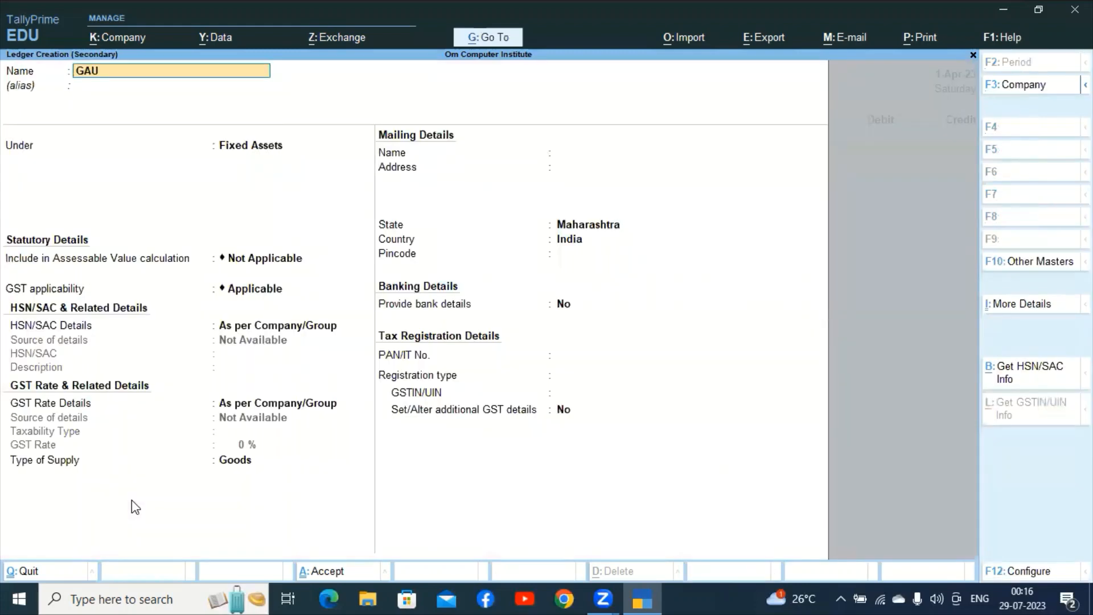
type("TAM BOOK STO")
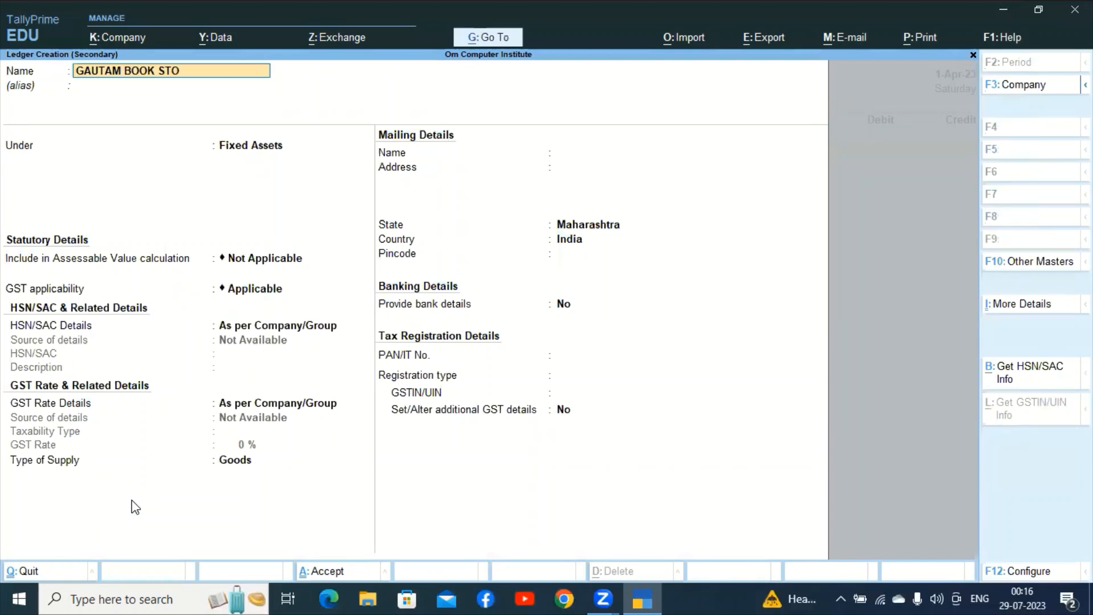
type("RE")
key("Return")
type("SU")
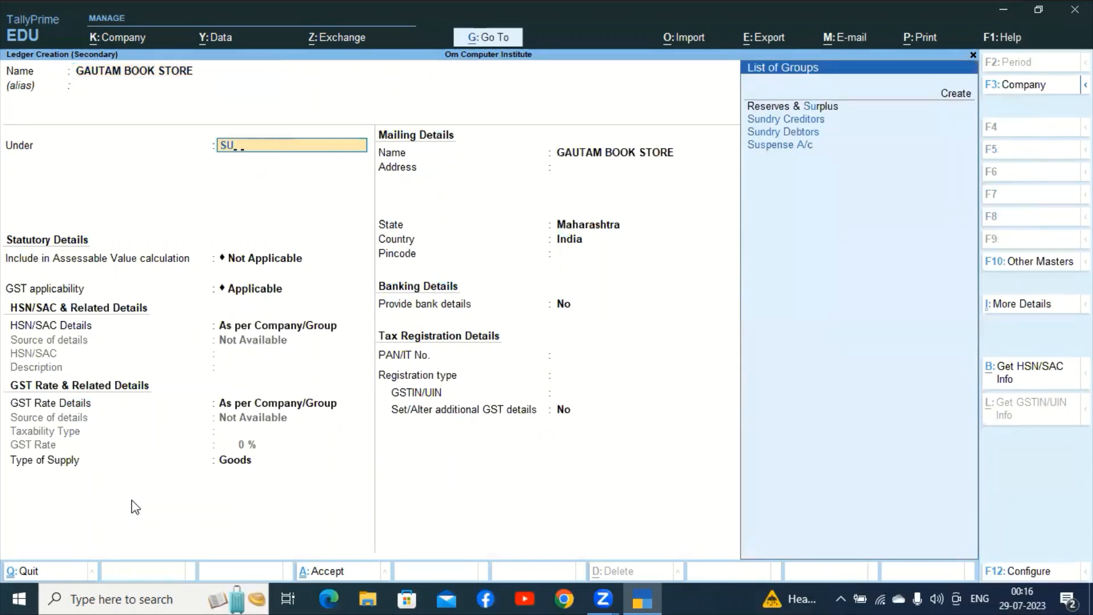
type("N")
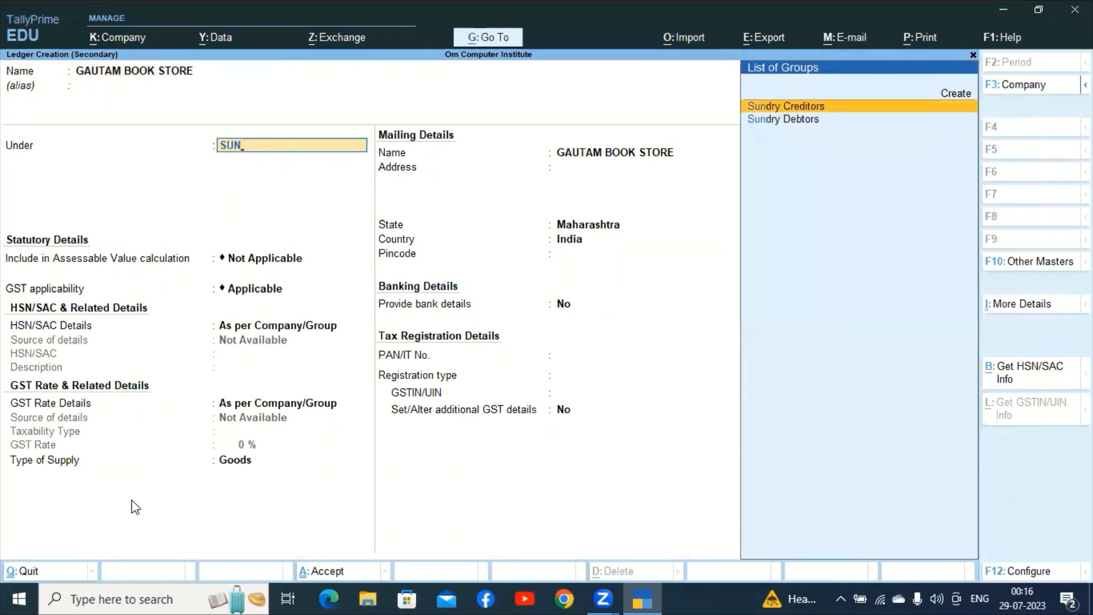
key("Return")
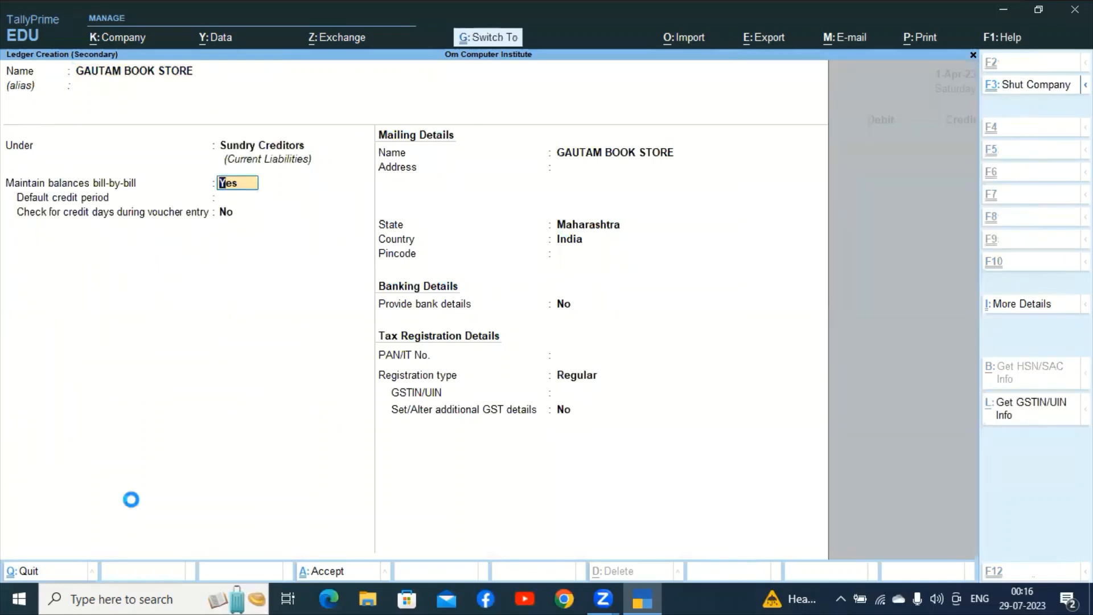
key("ctrl+a")
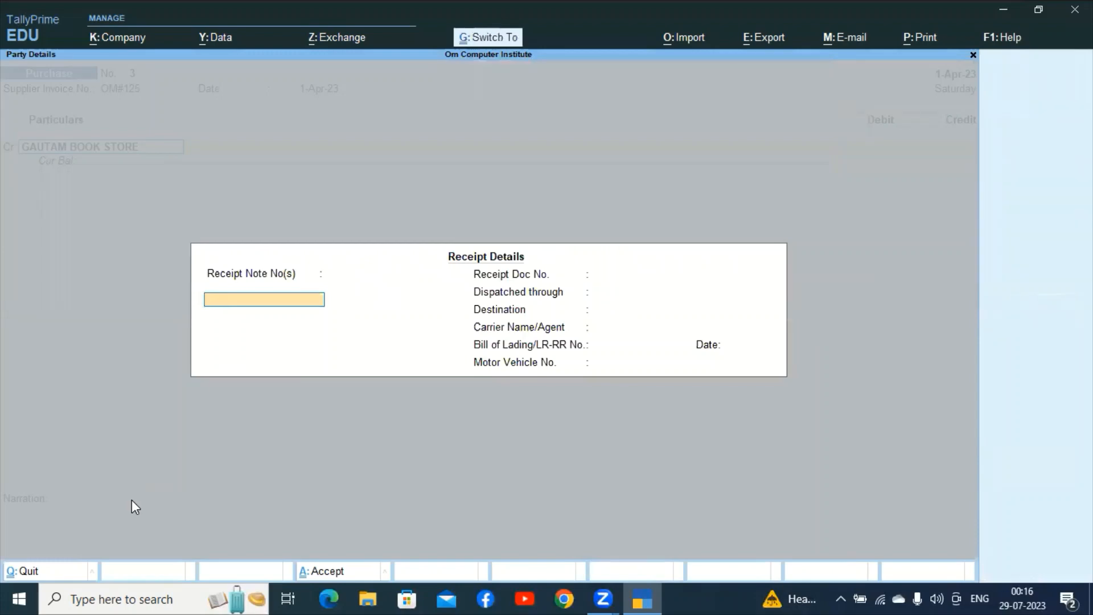
Credit GAUTAM BOOK STORE 9,750 as New Ref OM#125.
key("Escape")
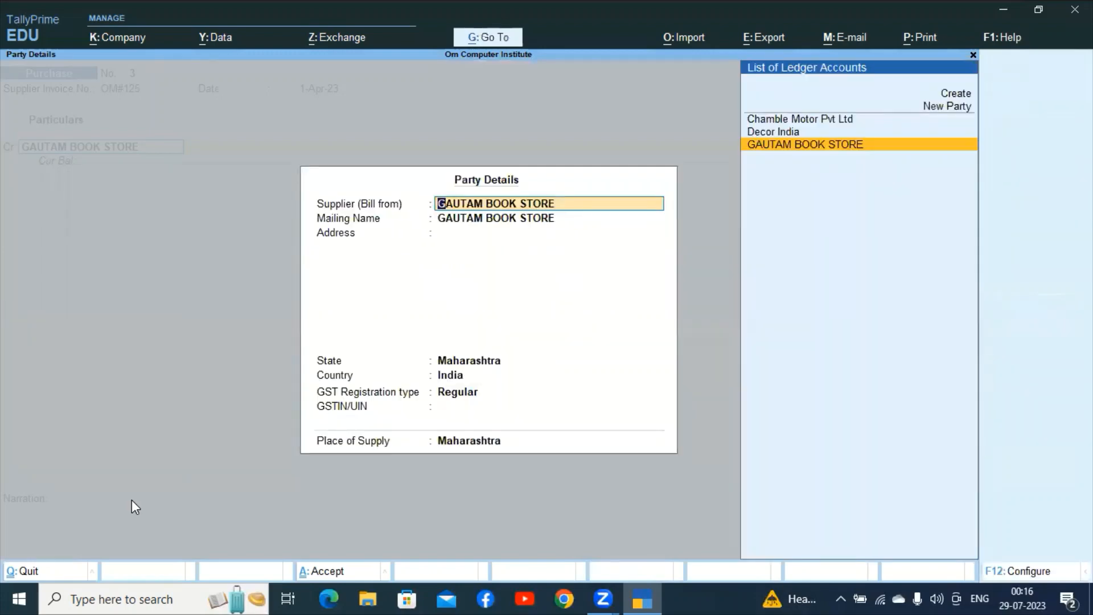
key("ctrl+a")
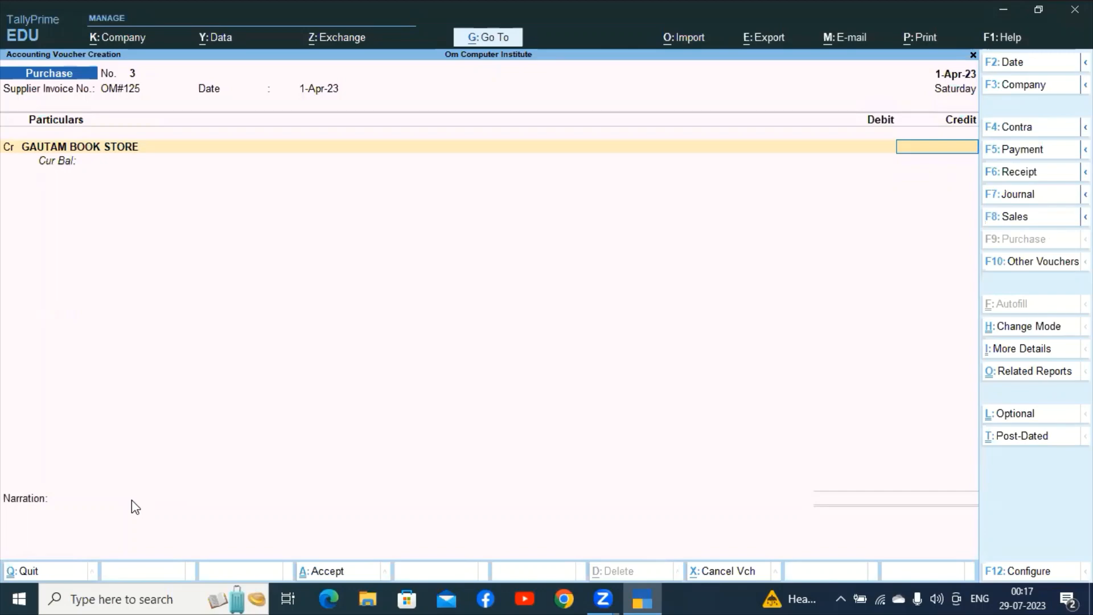
type("9")
type("750")
key("Return")
key("Return")
key("Return")
key("Return")
key("Return")
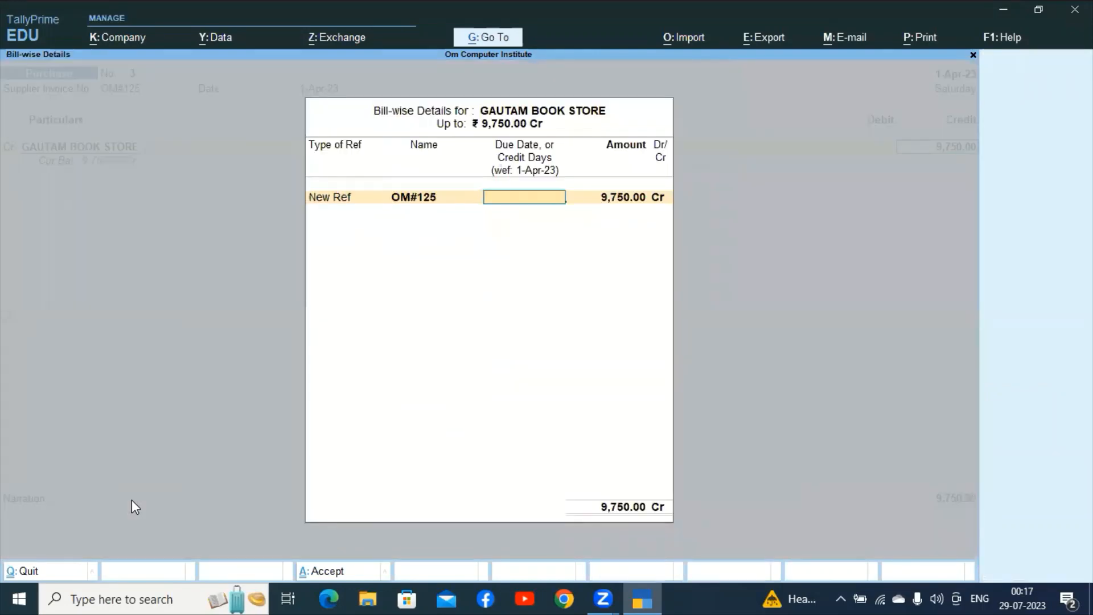
key("Return")
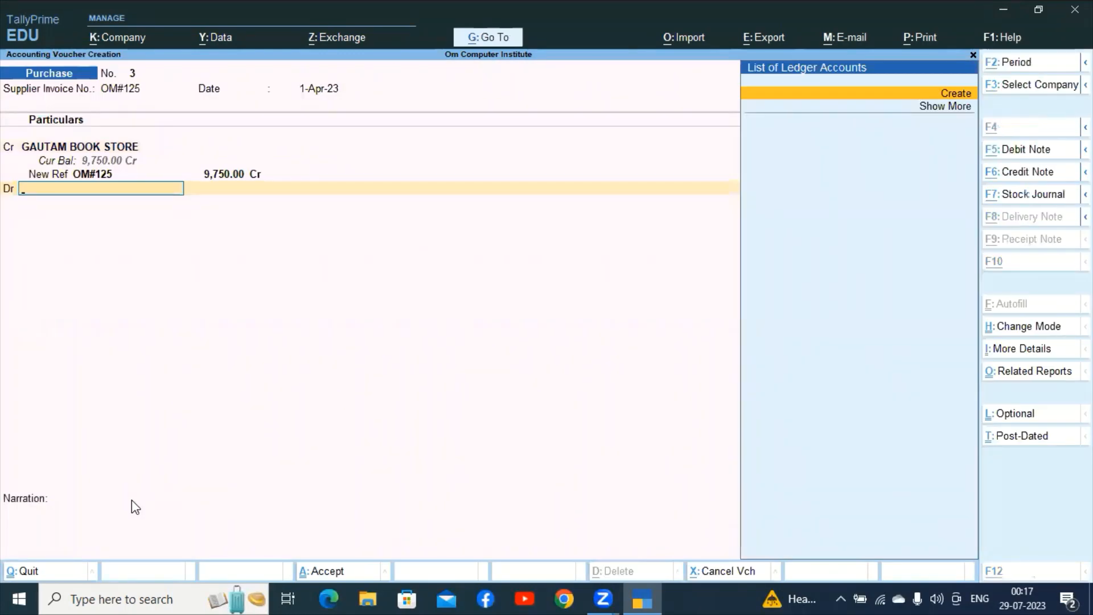
Debit new STATIONARY ledger under Indirect Expenses with 9,750 and save Purchase No. 3.
key("alt+c")
type("STATIO")
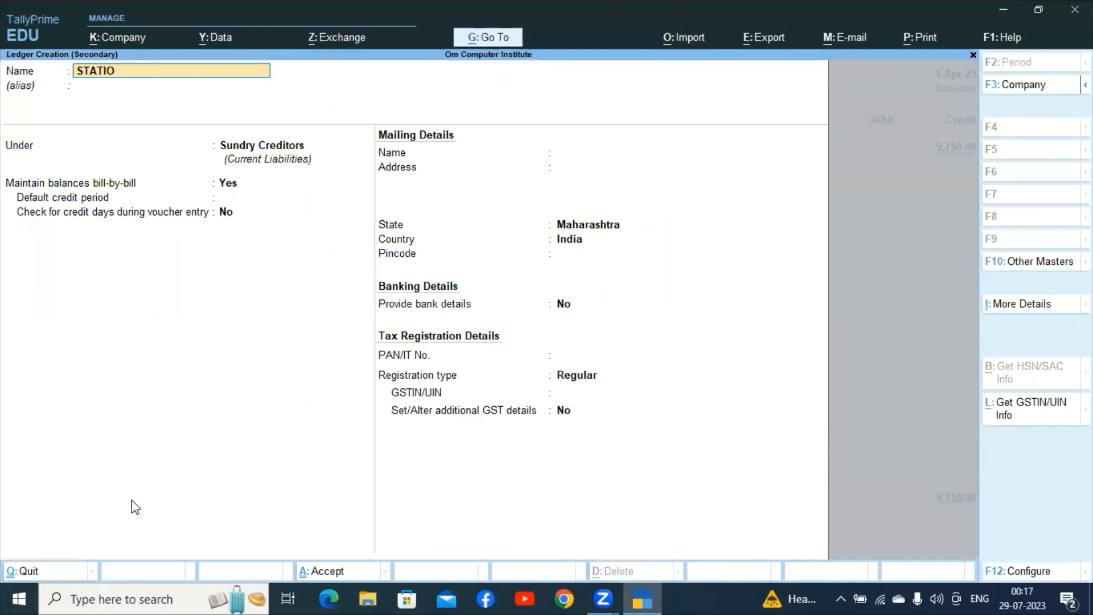
type("NARY")
key("Return")
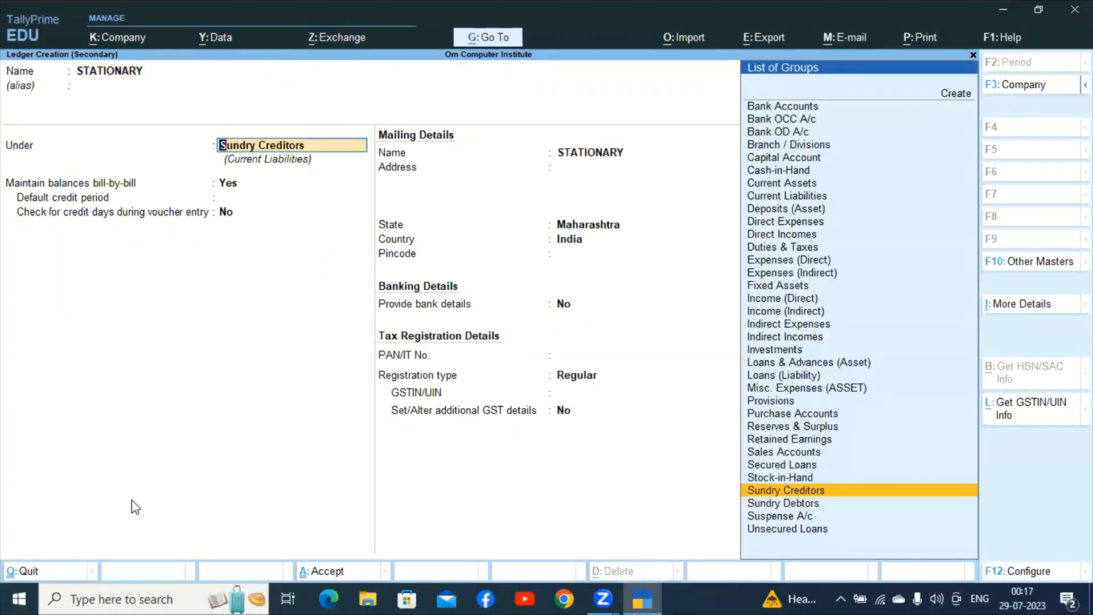
type("IN")
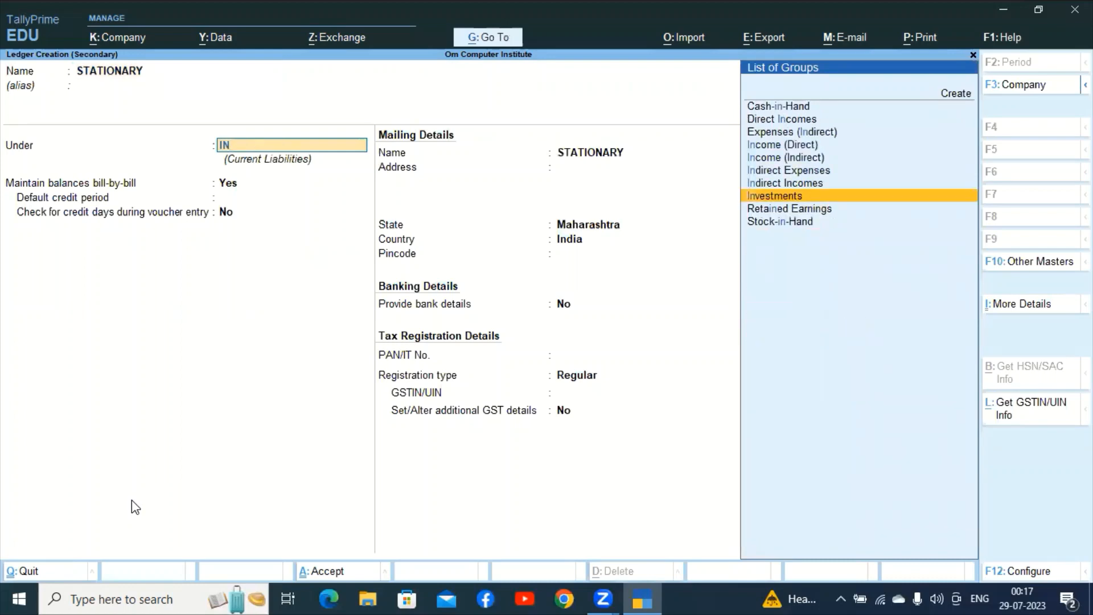
key("Up")
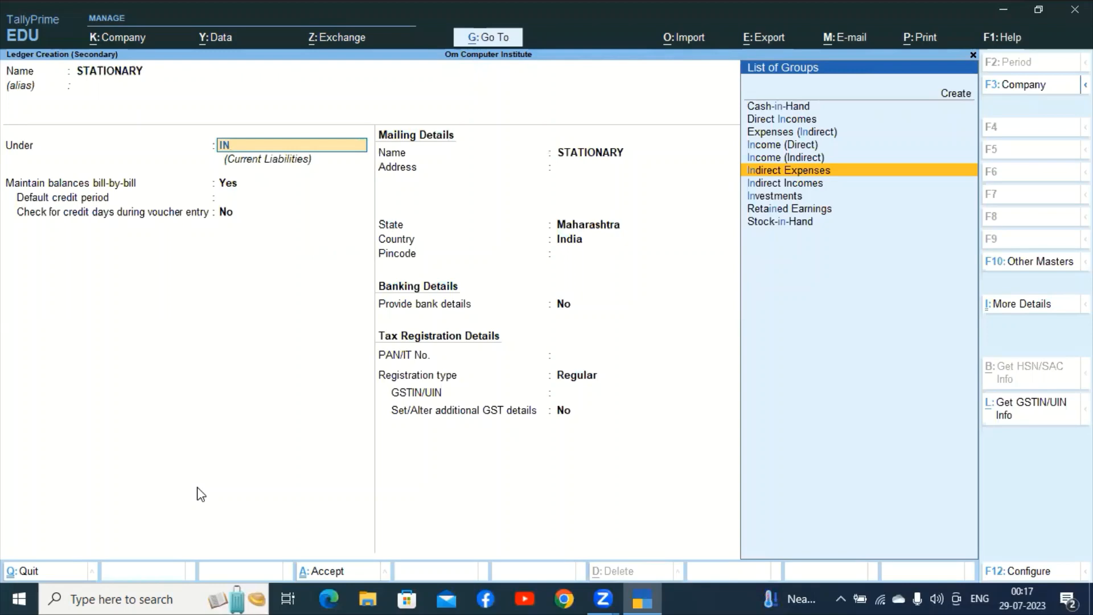
key("Return")
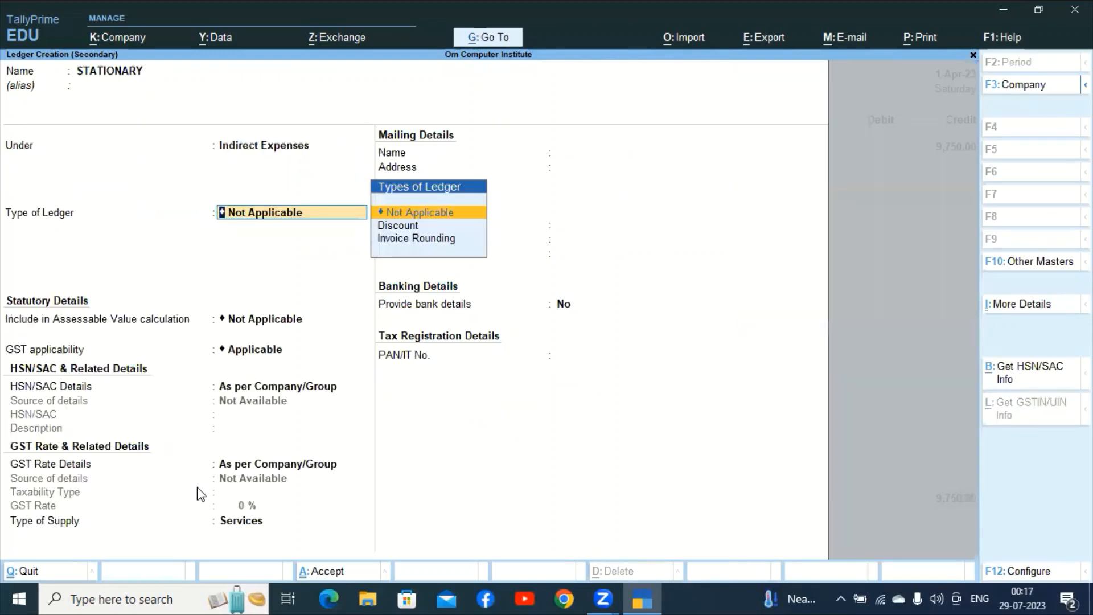
key("ctrl+a")
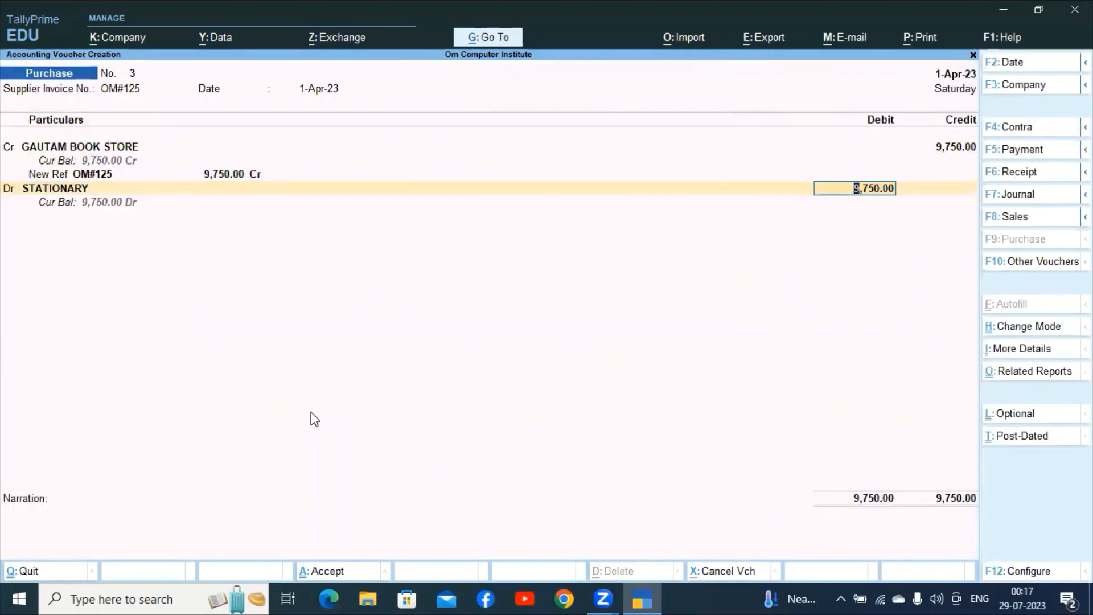
key("ctrl")
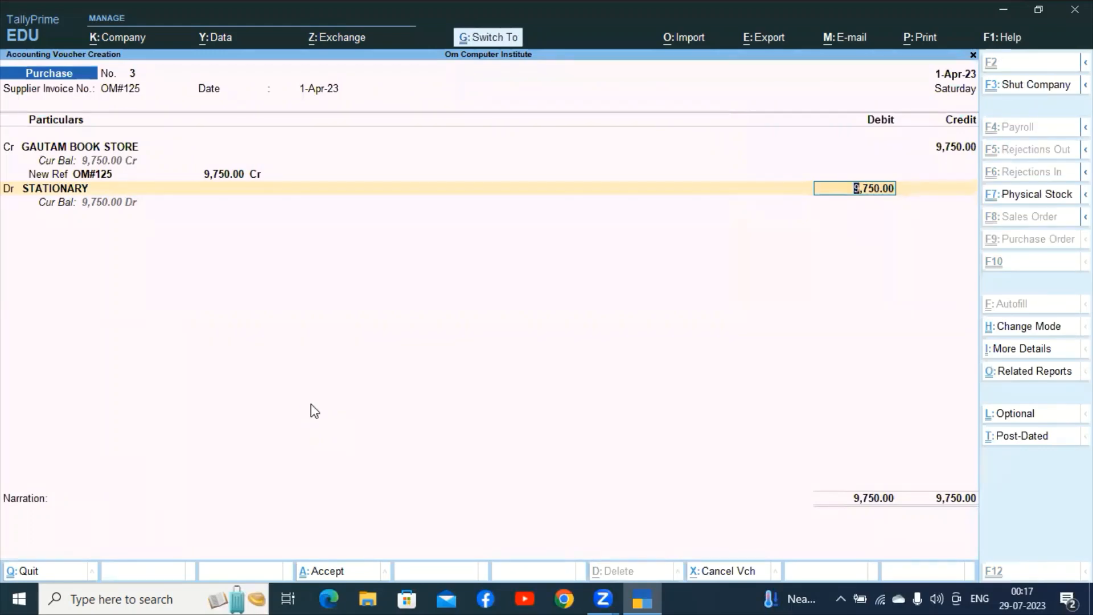
key("ctrl+a")
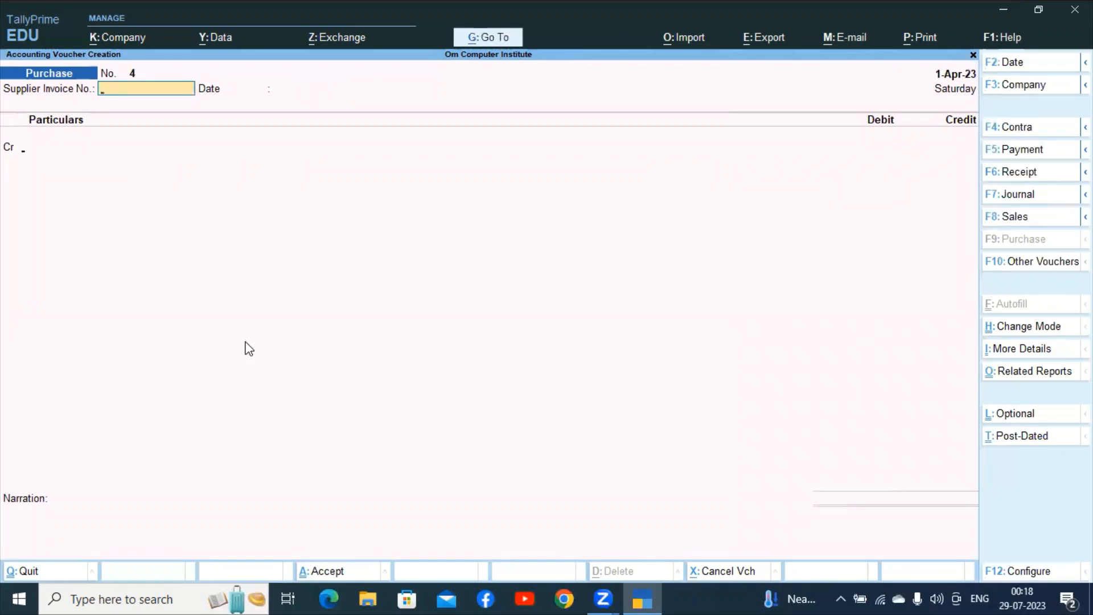
In Payment voucher 1, create ledger ANURAG SERVICE CENTRE under Sundry Creditors as the debit party.
key("F5")
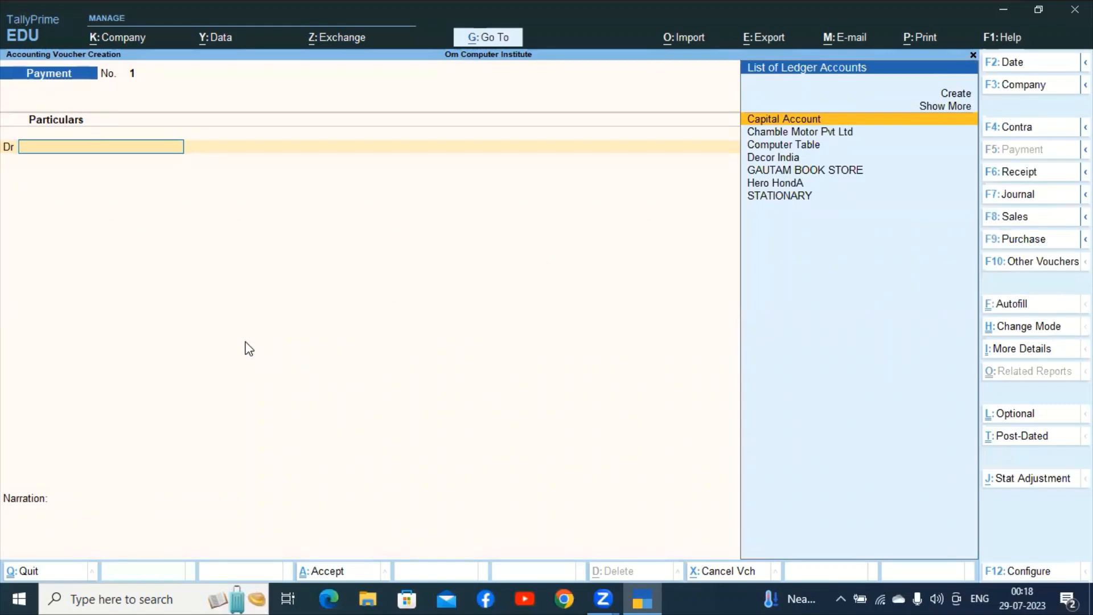
key("ctrl")
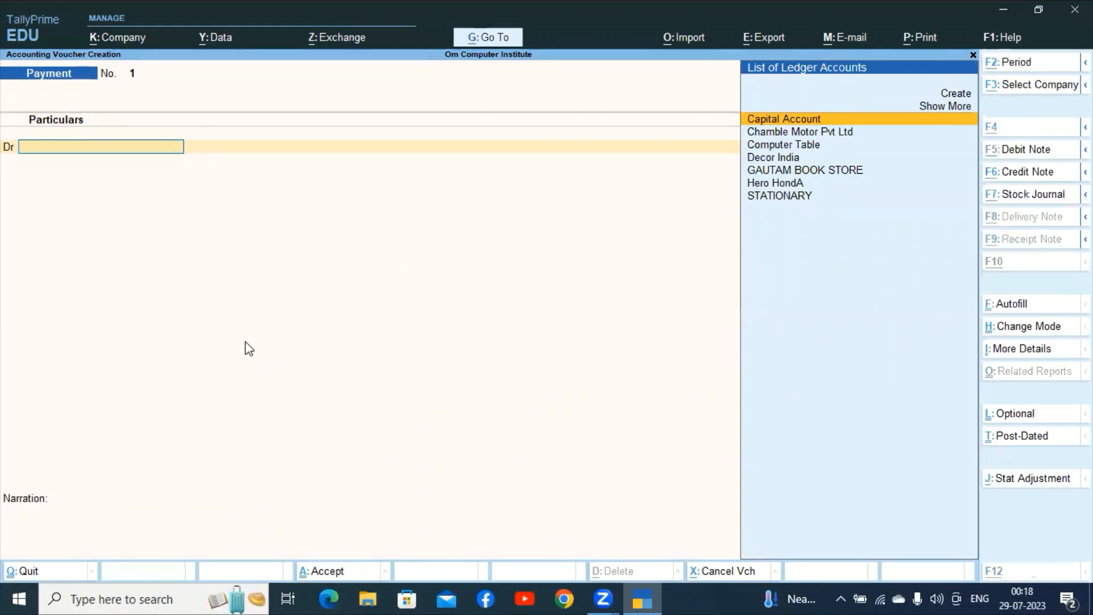
key("alt+c")
type("ANURA")
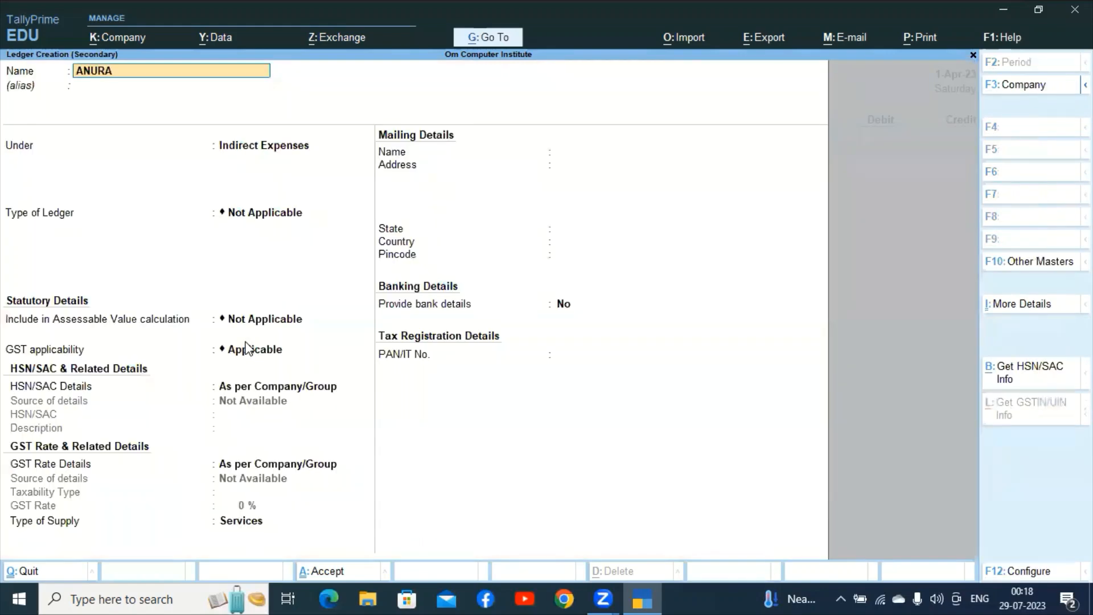
type("G SERVICEC")
key("BackSpace")
type("CENTR")
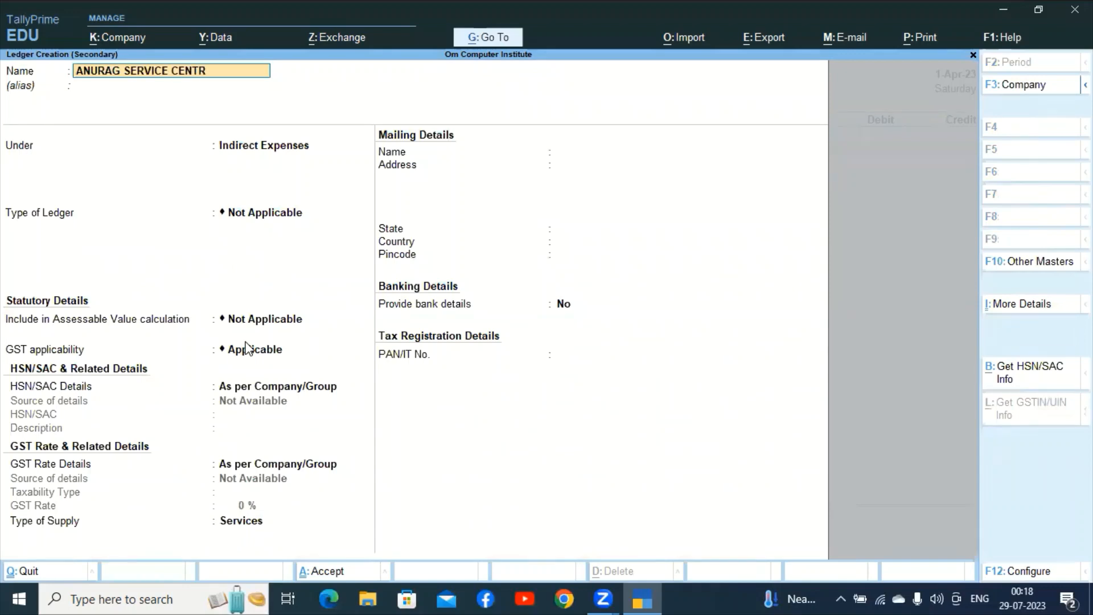
type("E")
key("Return")
key("Return")
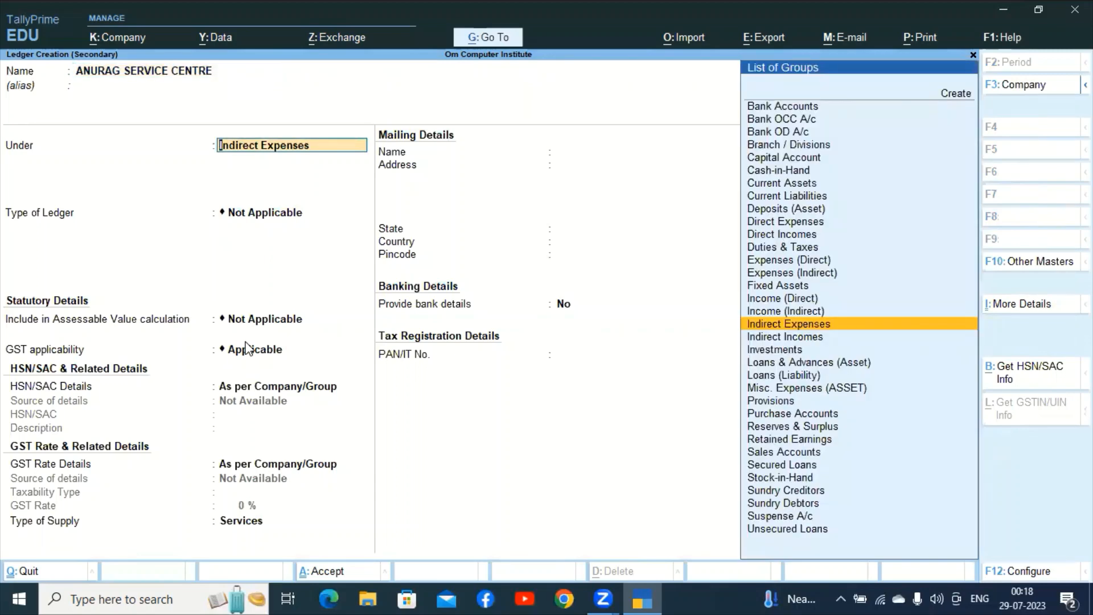
type("SUN")
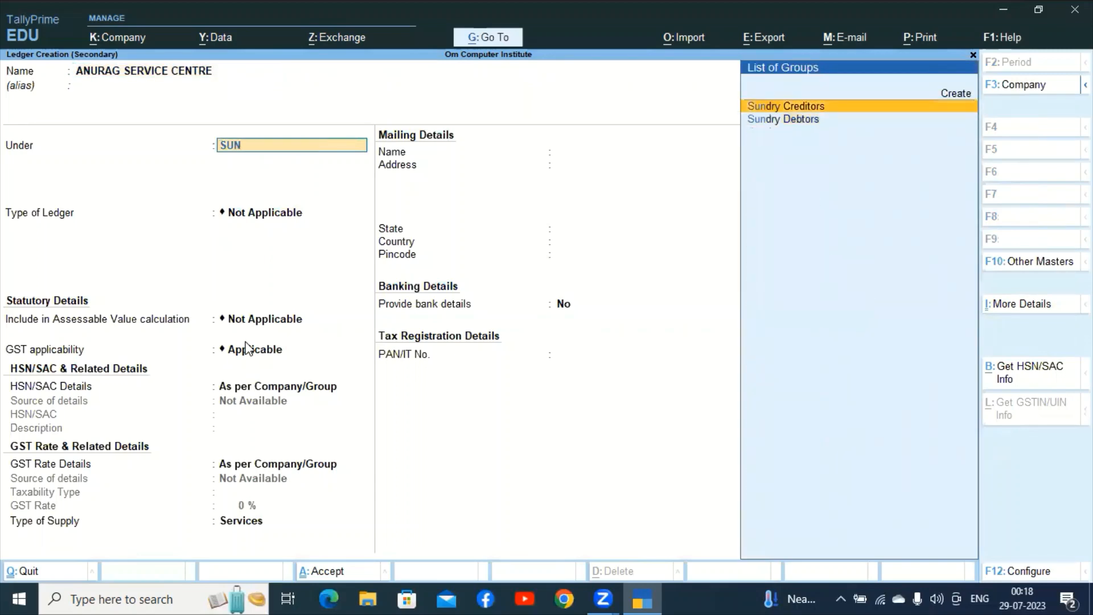
key("Return")
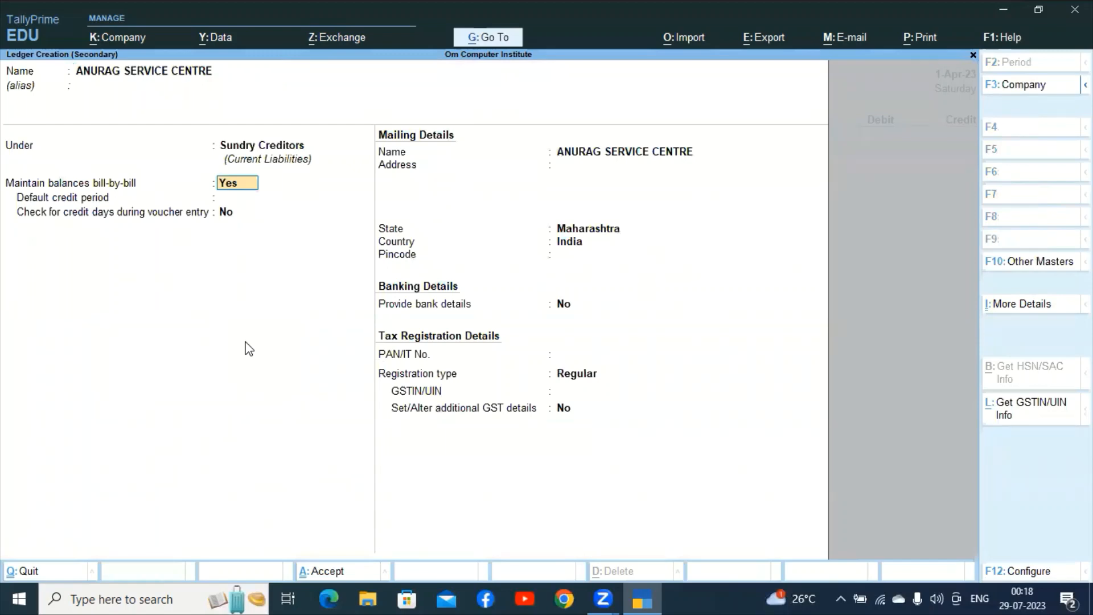
key("alt")
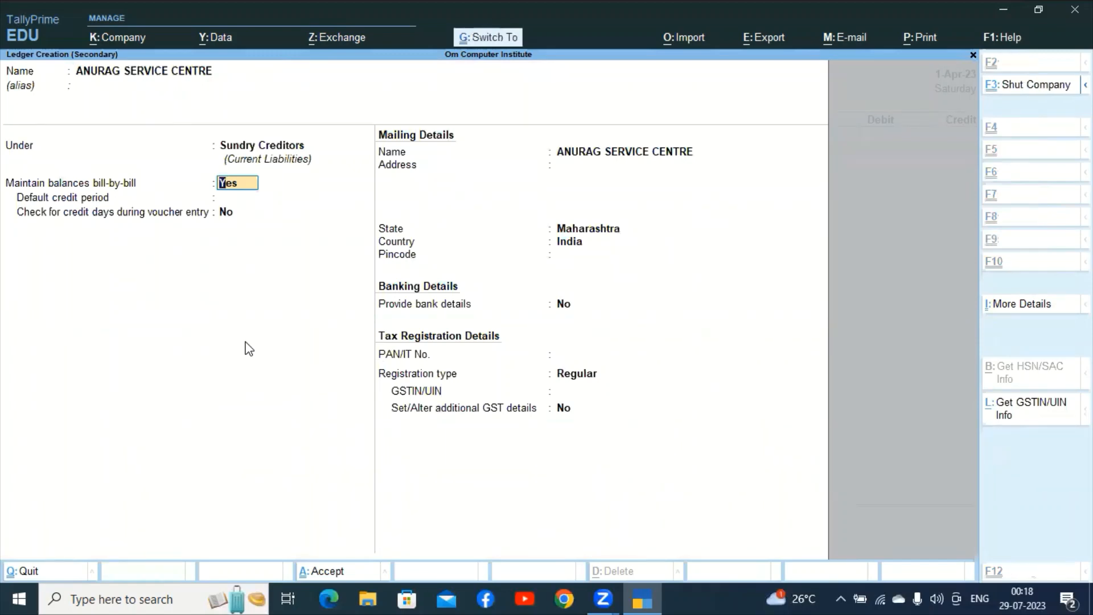
key("ctrl+a")
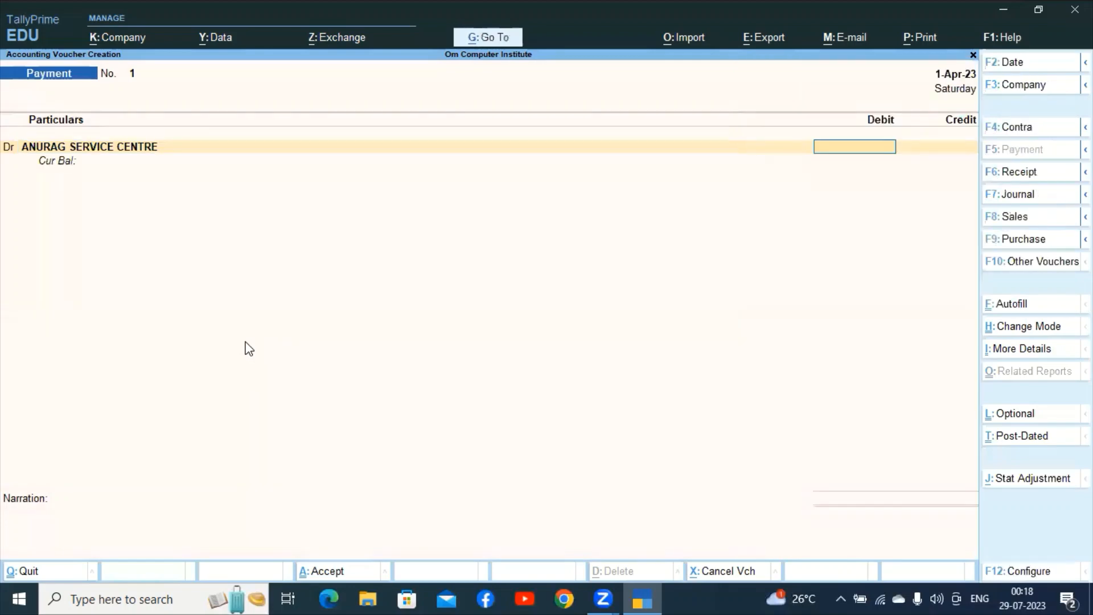
Debit ANURAG SERVICE CENTRE 1,250 with an On Account bill allocation.
type("1,25")
type("0")
key("Return")
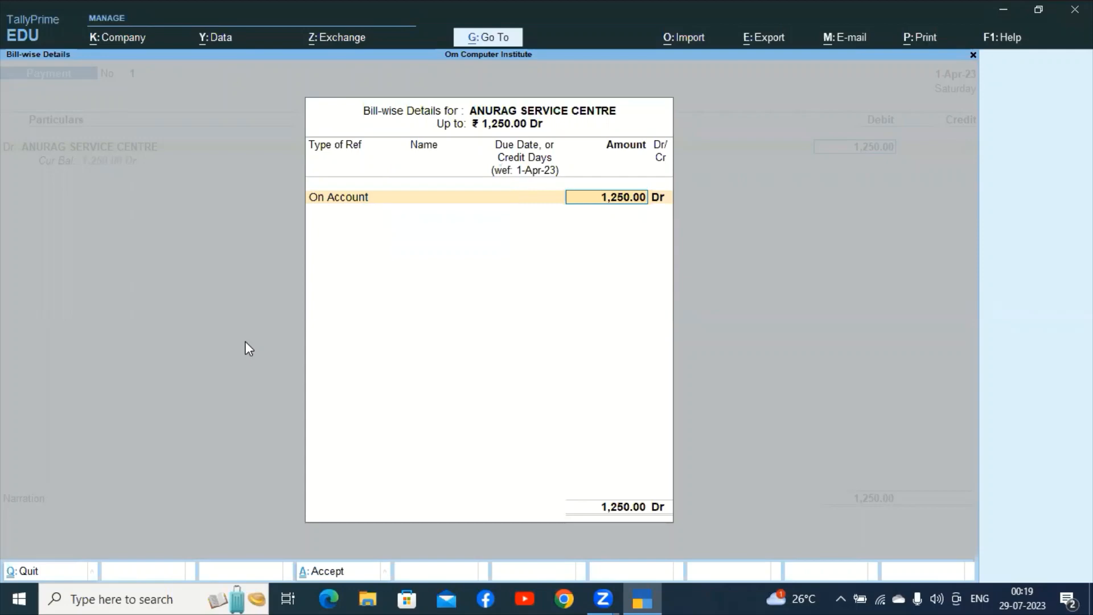
key("Return")
key("Return")
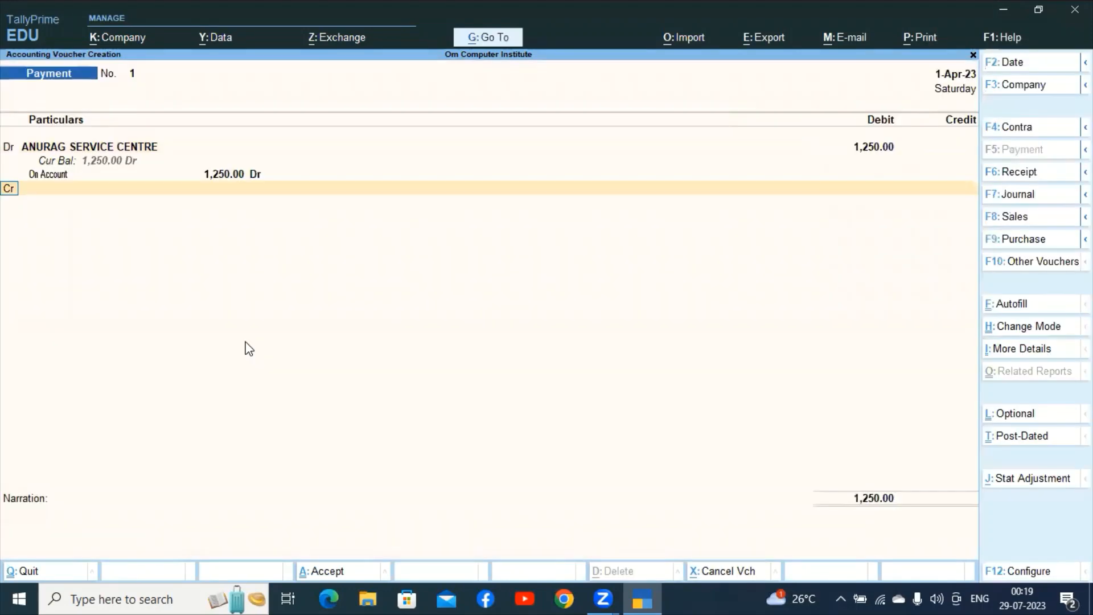
key("Return")
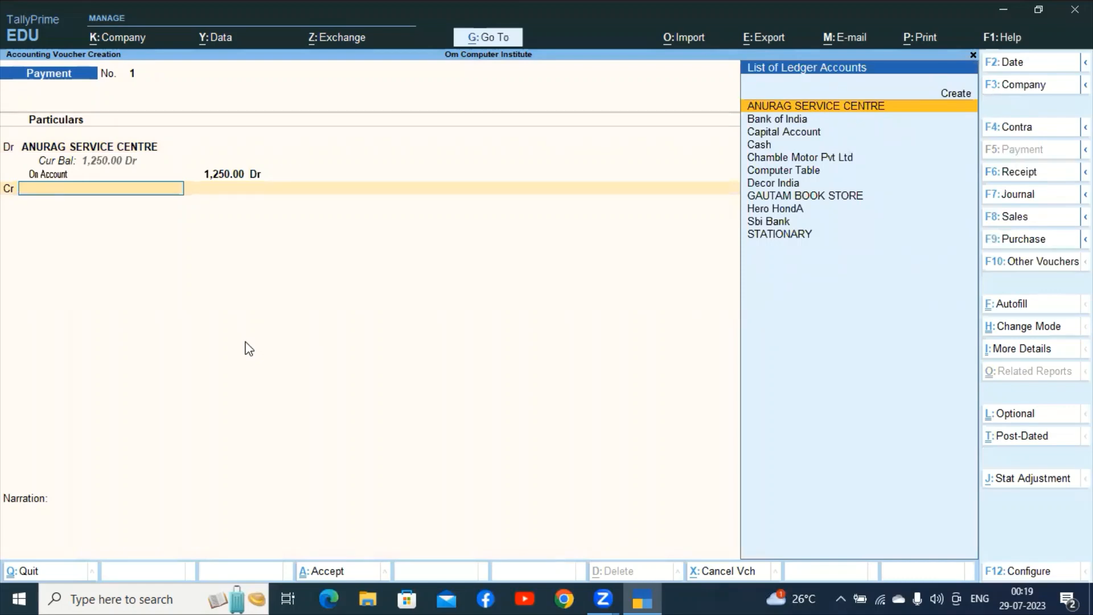
Credit Cash 1,250 and accept Payment voucher 1.
type("CASH")
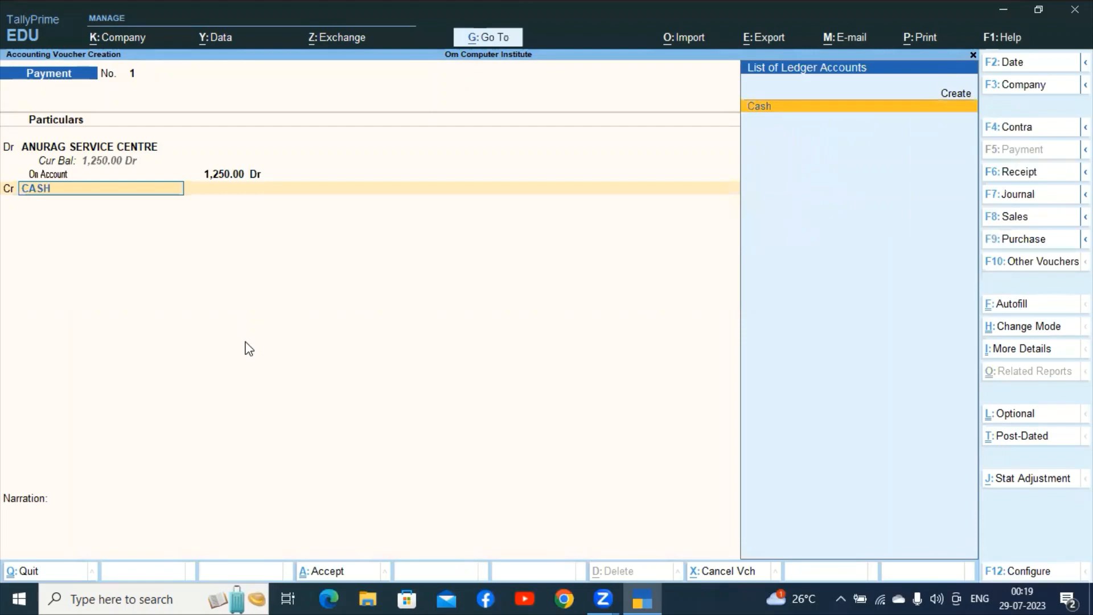
key("Return")
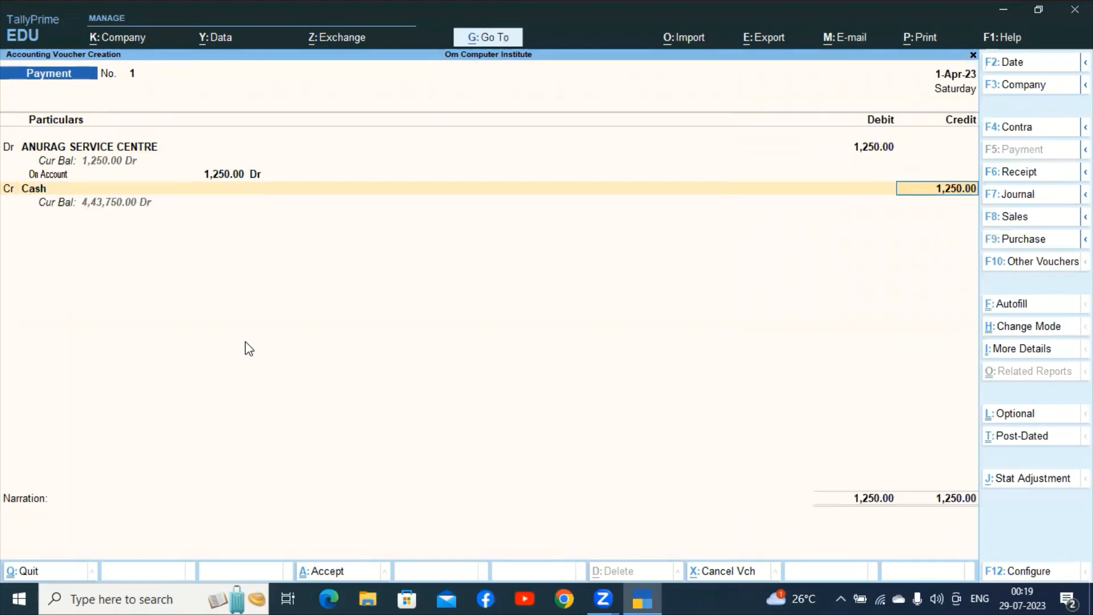
key("Return")
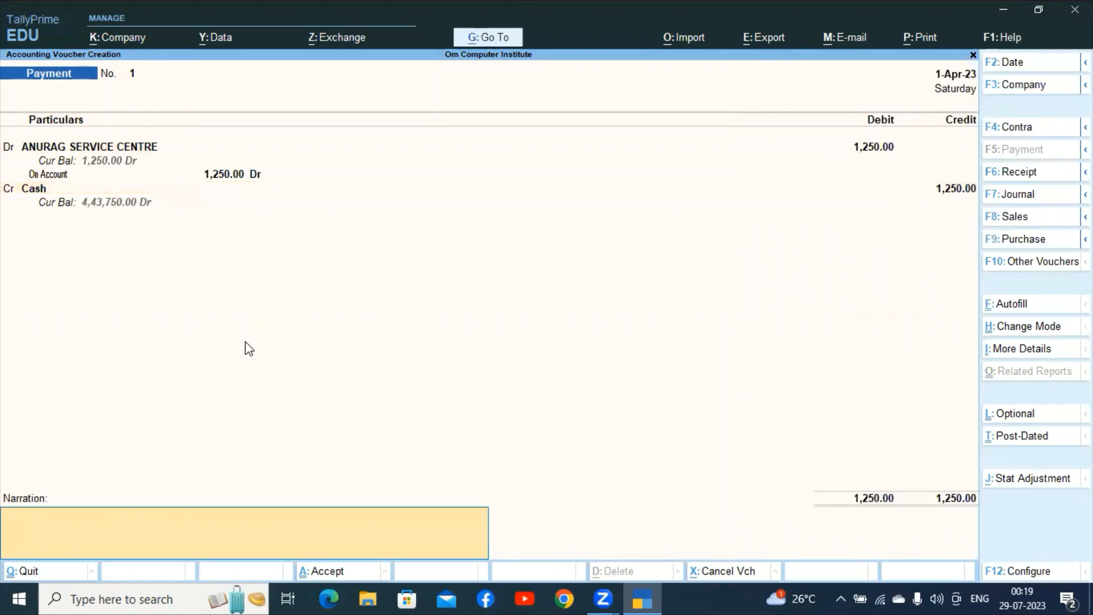
key("Return")
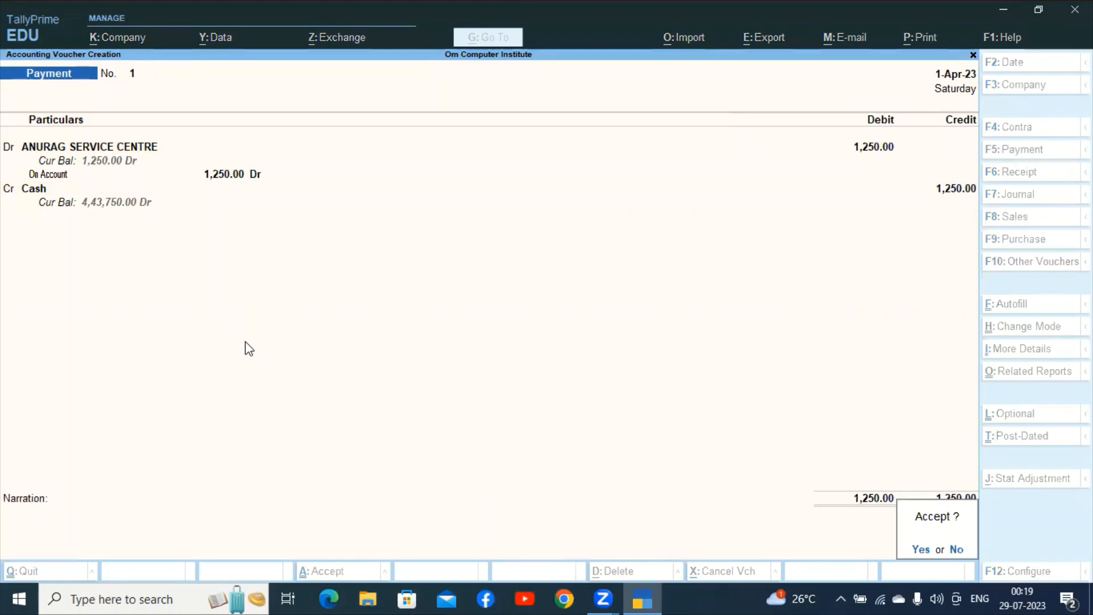
key("Return")
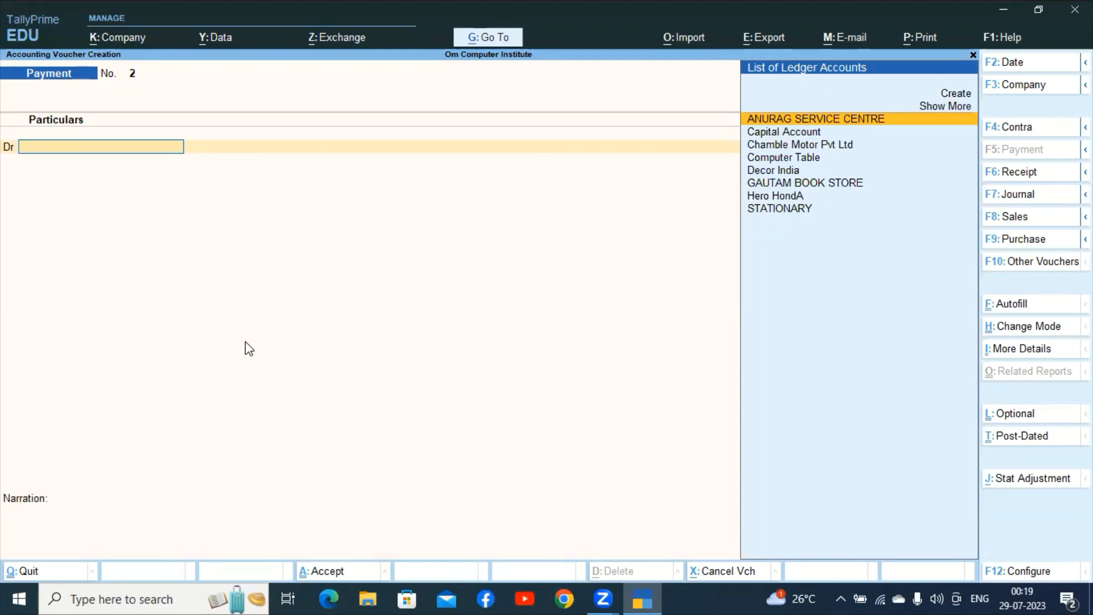
Debit Decor India 7,500 against pending bill om#123.
type("DECOR")
key("Return")
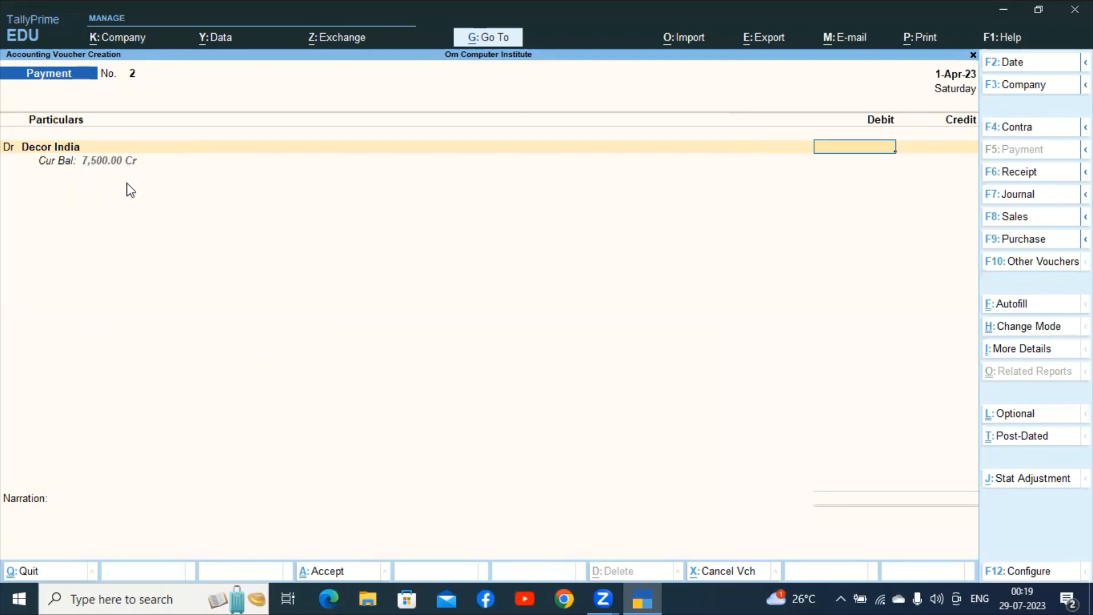
type("7500")
key("Return")
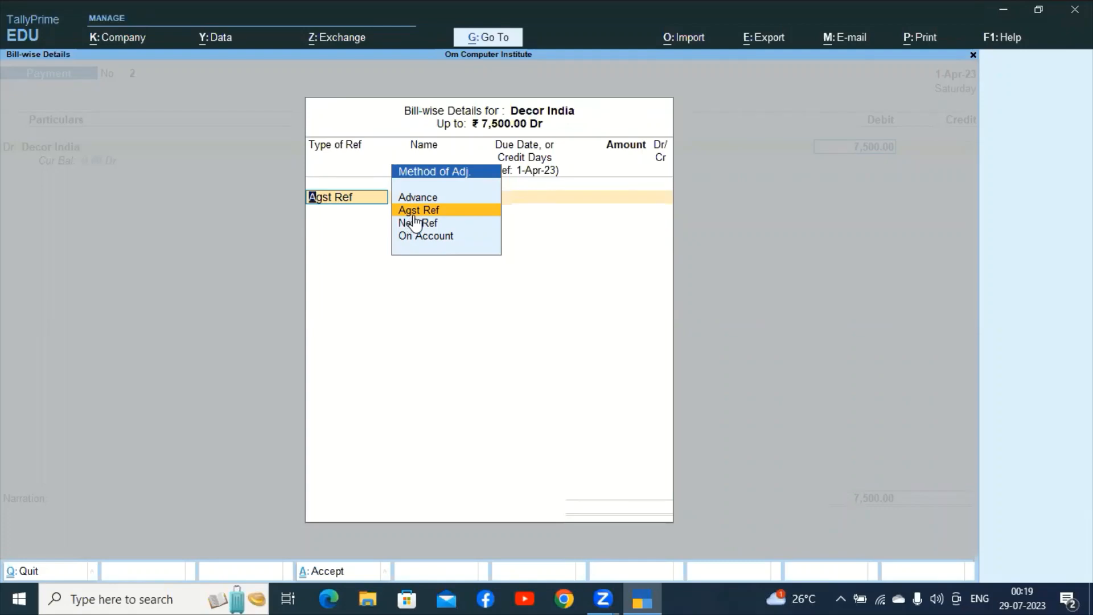
key("Return")
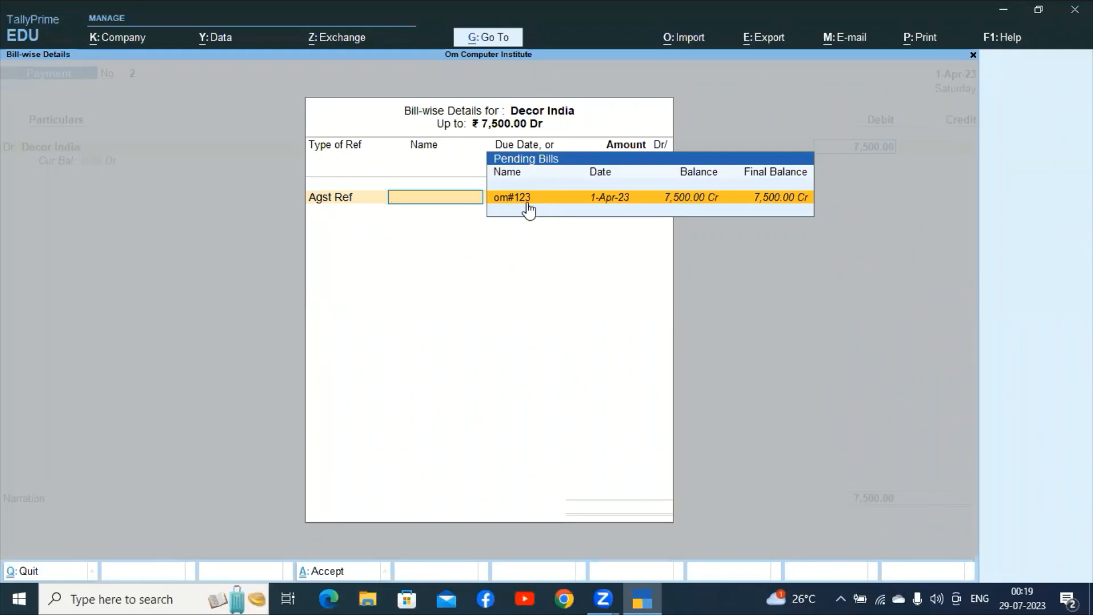
left_click(529, 196)
key("Return")
key("Return")
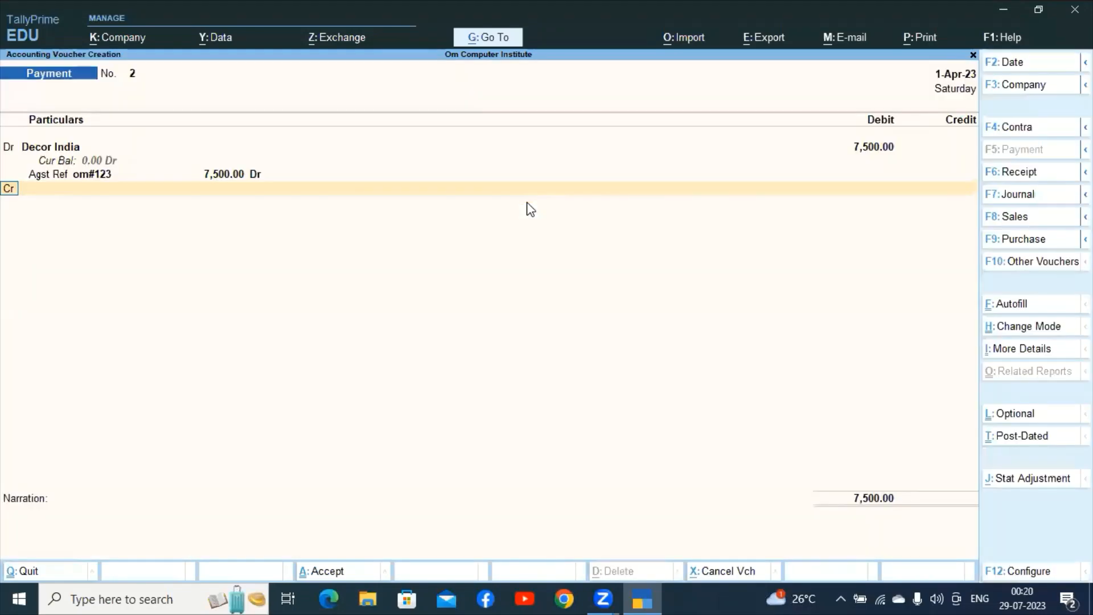
key("Return")
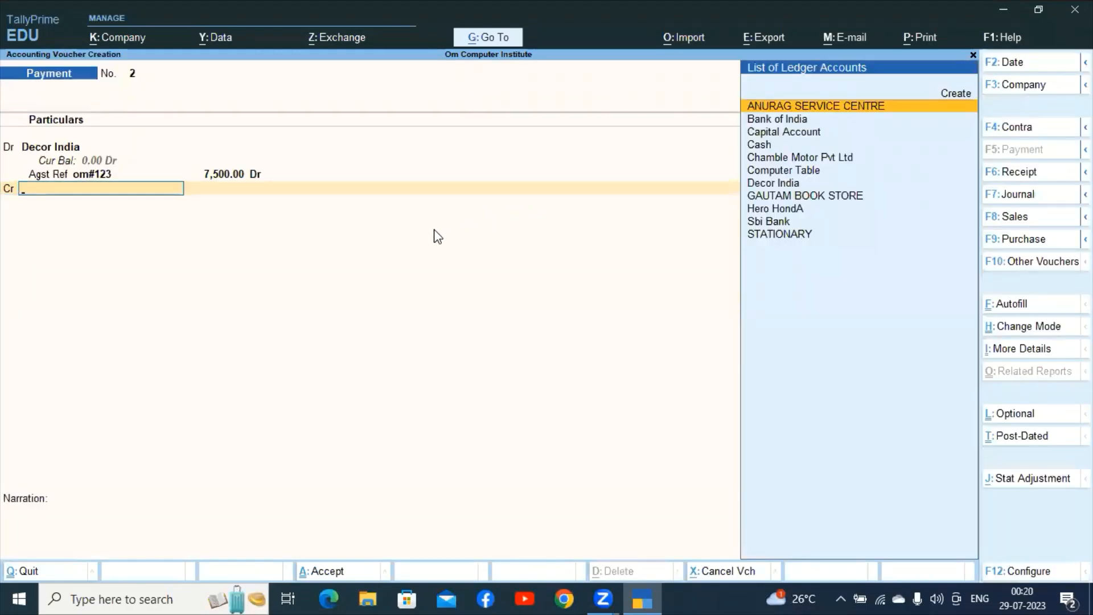
Credit Bank of India 7,500 with the cheque allocation and save Payment voucher 2.
type("BANK")
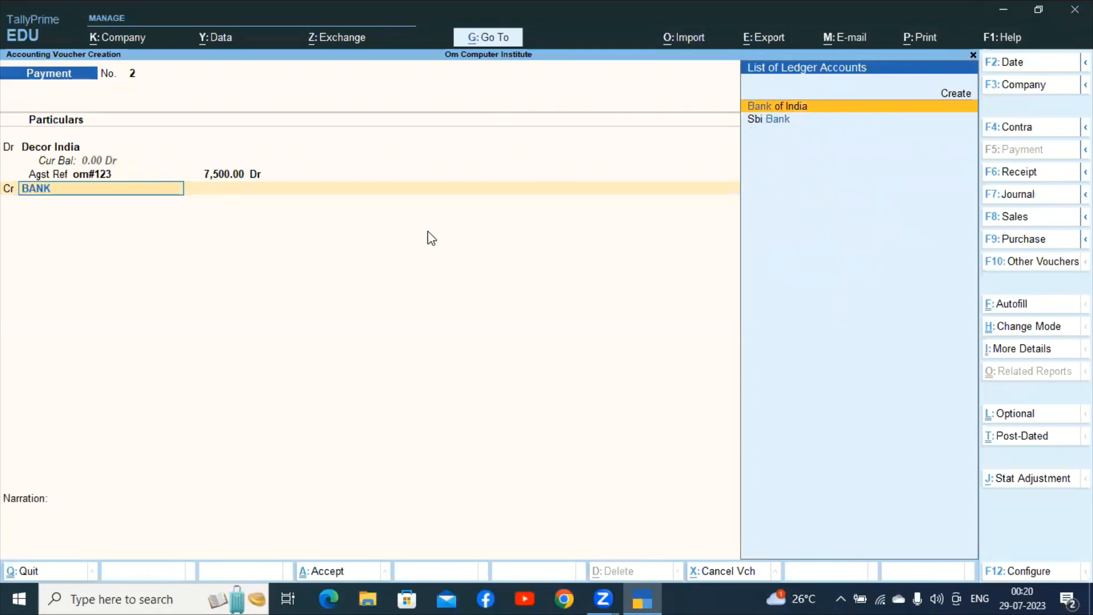
key("Return")
key("Return")
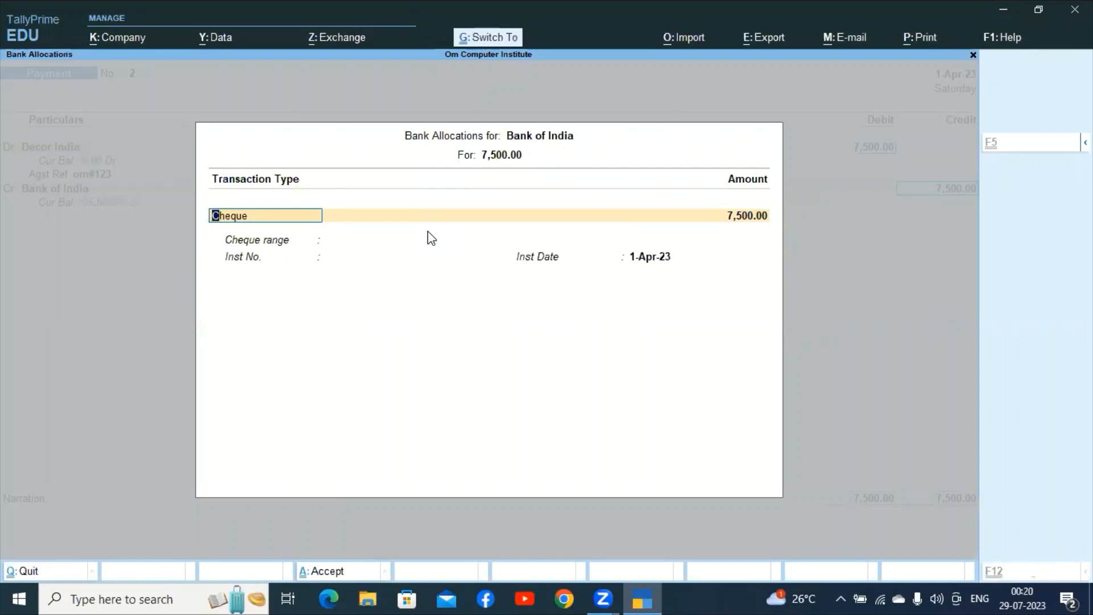
key("ctrl+a")
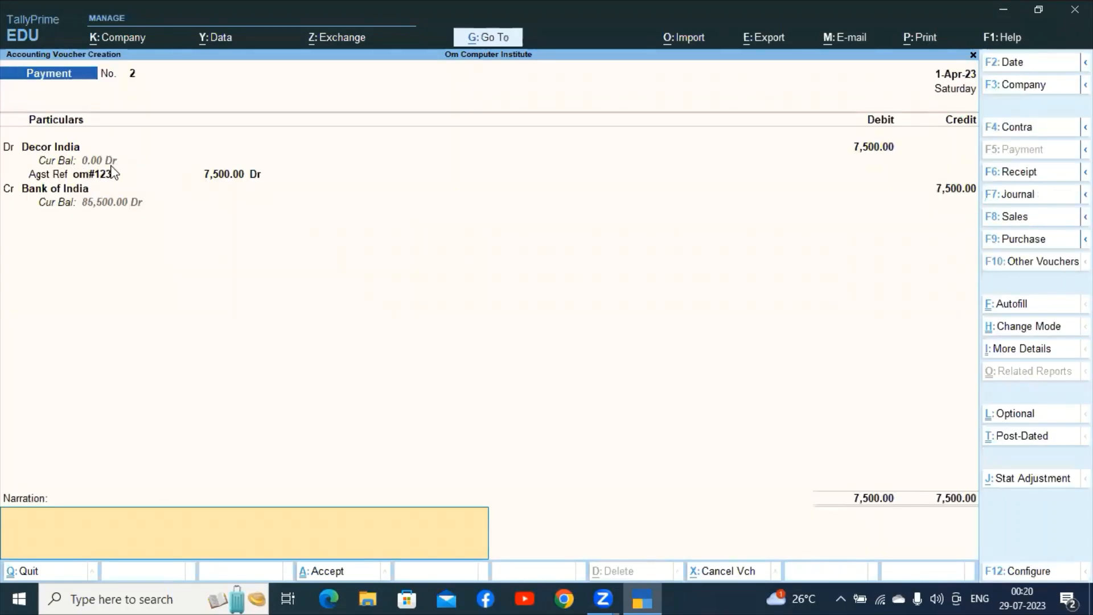
type("-")
key("ctrl+a")
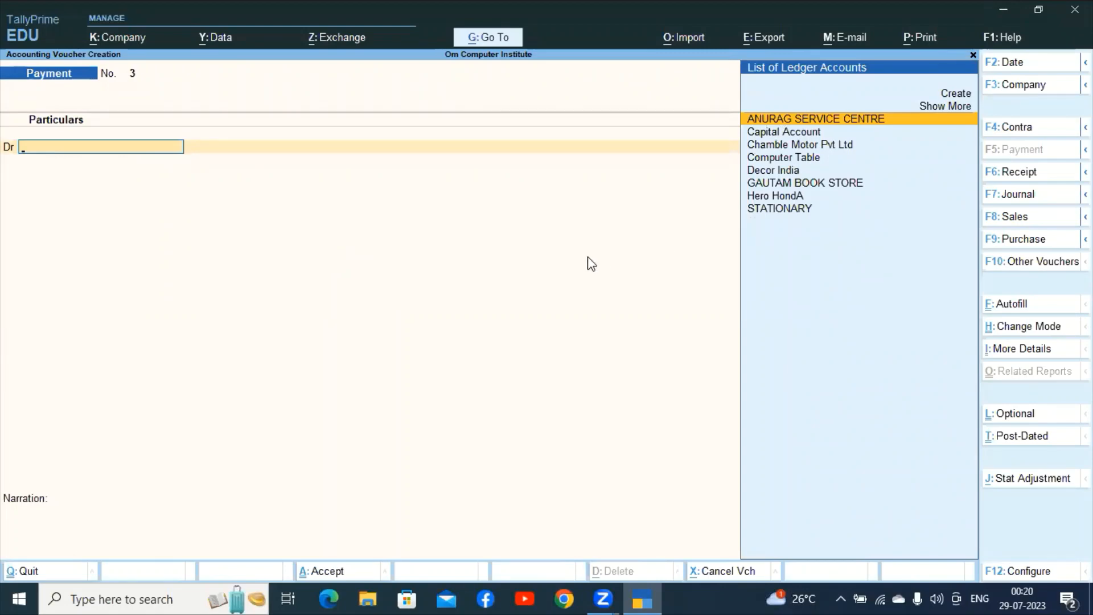
Debit Chamble Motor Pvt Ltd 48,000 against pending bill om#124.
type("CHAM")
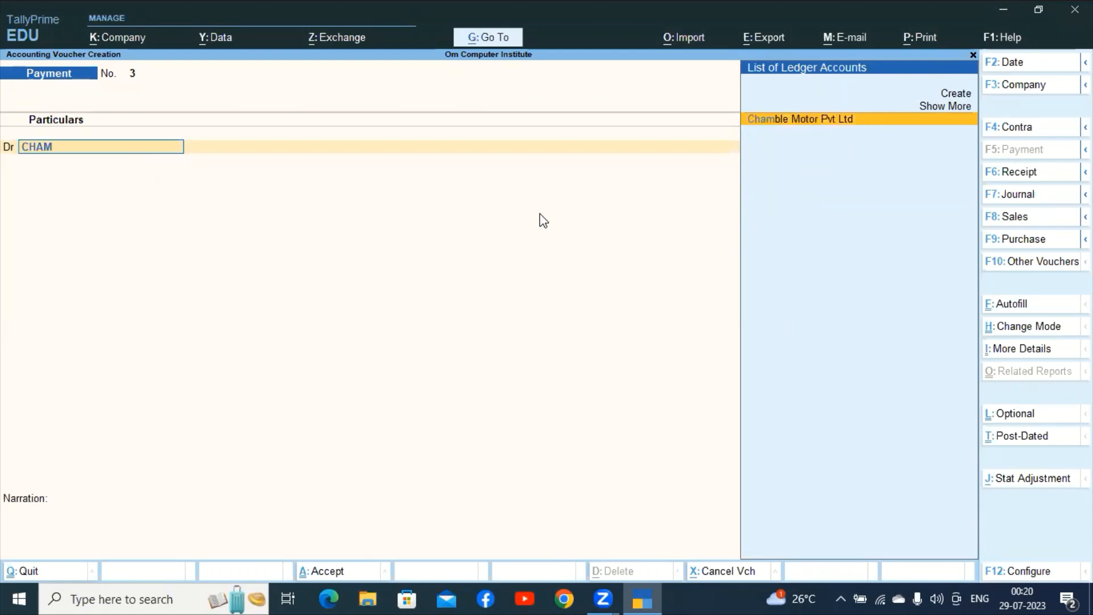
key("Return")
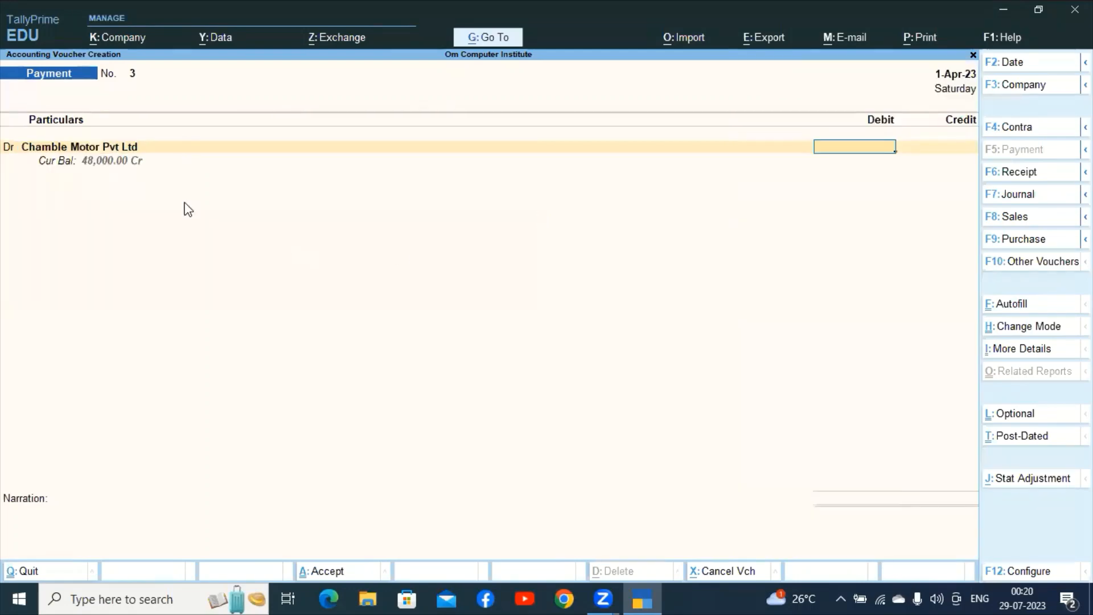
type("48000")
key("Return")
key("Return")
key("Return")
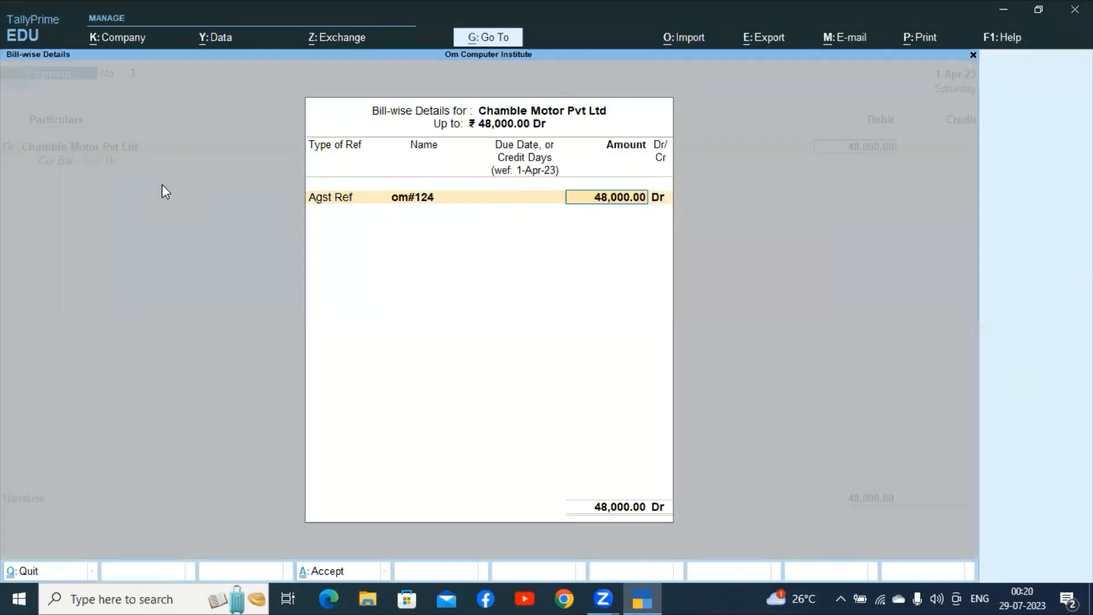
key("Return")
key("Return")
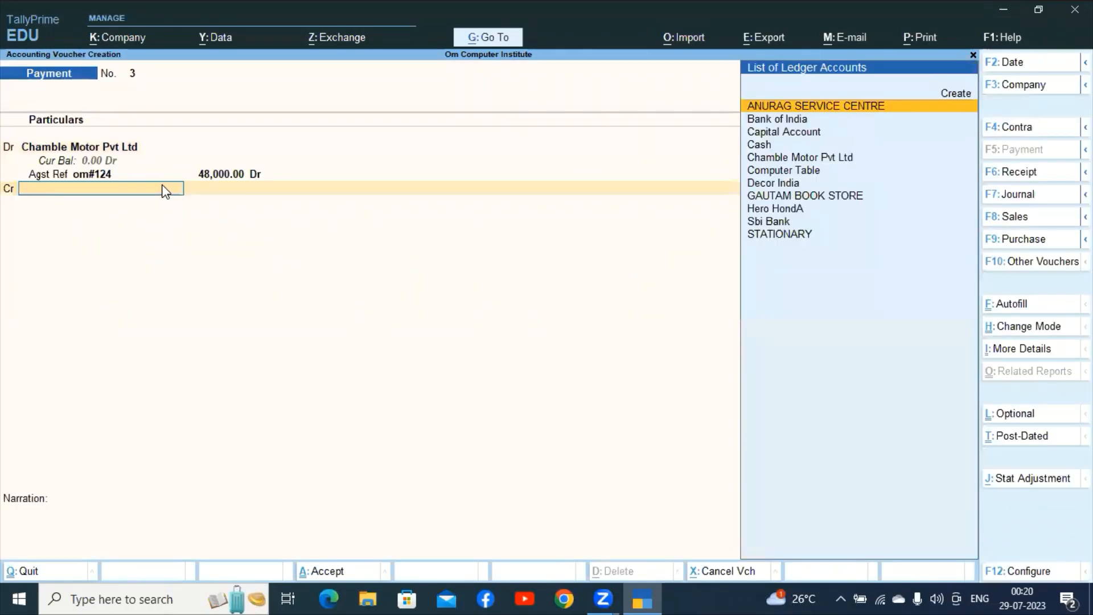
Credit Sbi Bank 48,000 and save Payment voucher 3.
type("SBI")
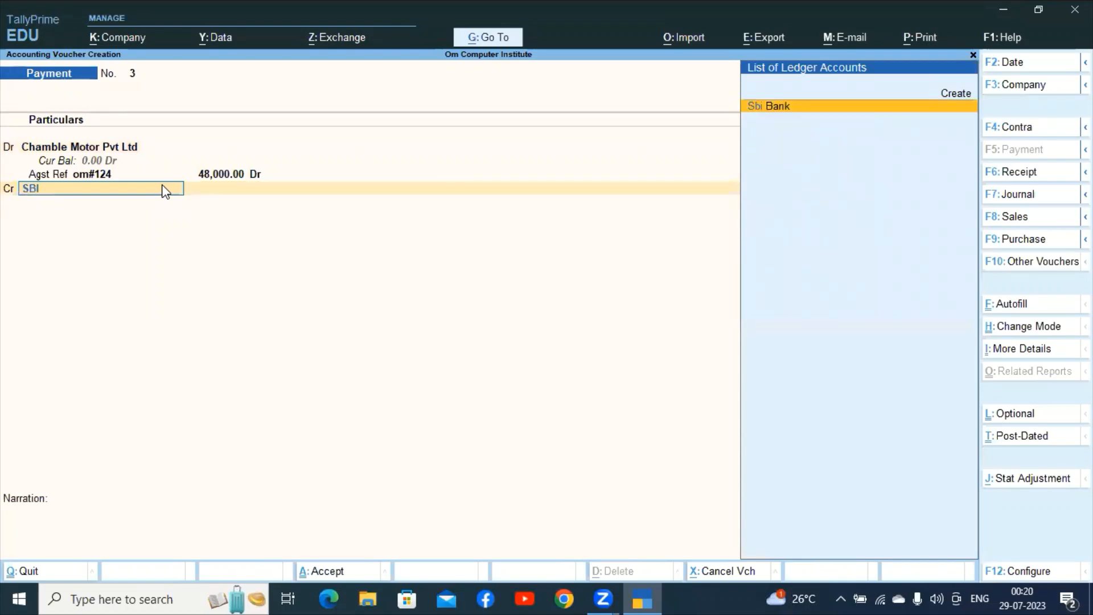
key("Return")
key("ctrl")
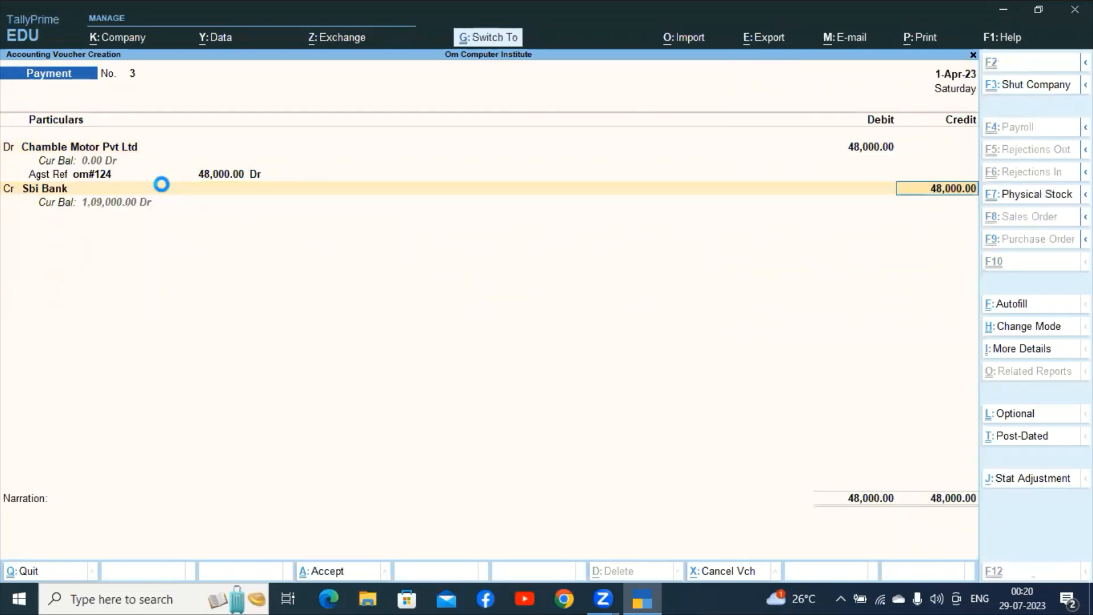
key("ctrl+a")
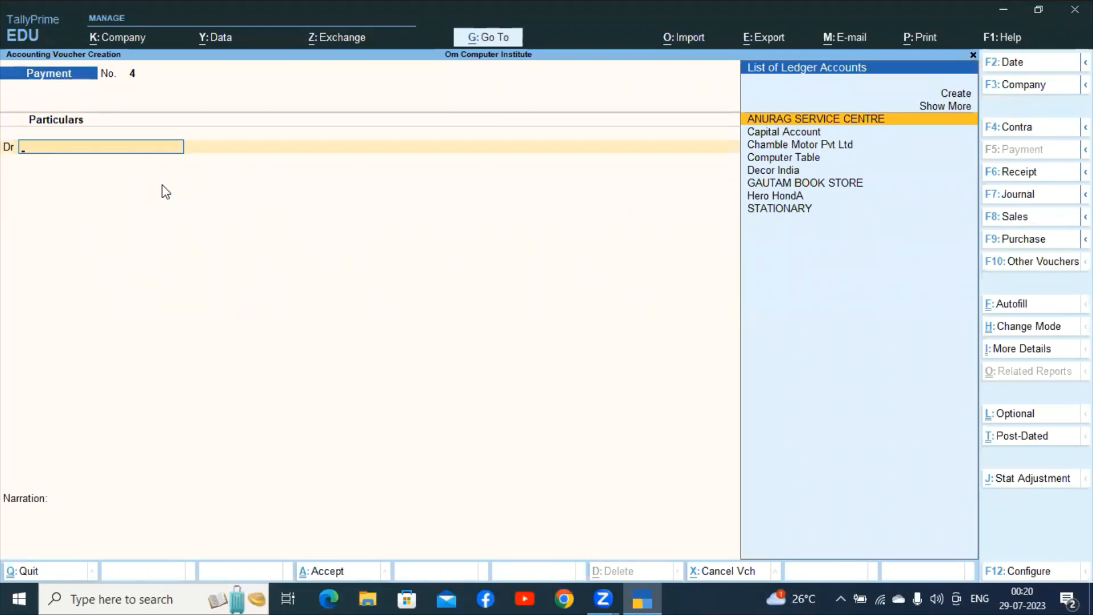
Debit GAUTAM BOOK STORE 9,750 against pending bill OM#125.
type("GAU")
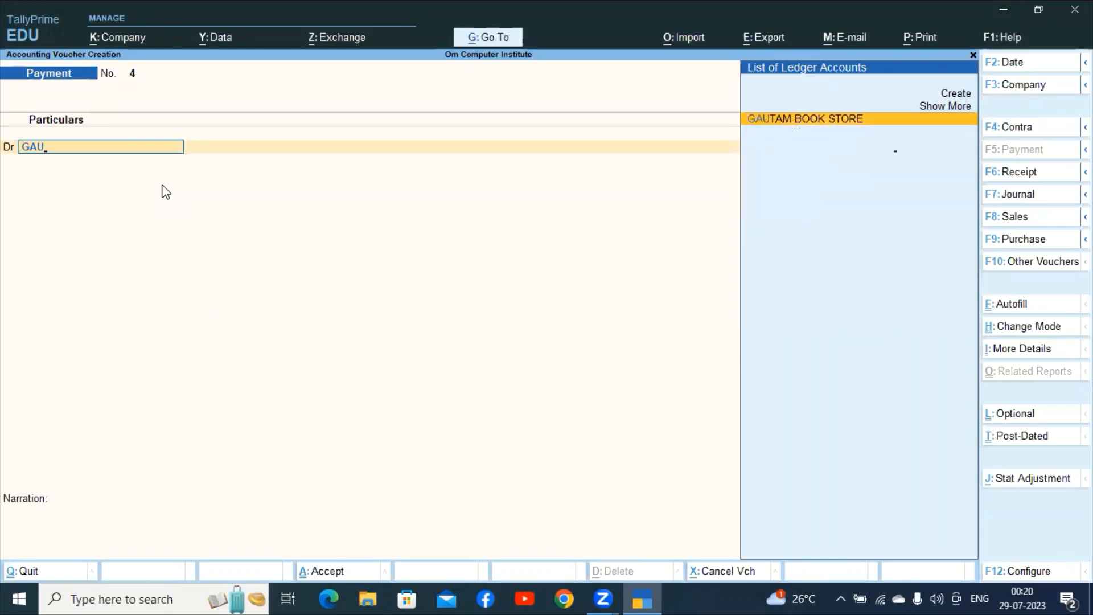
key("Return")
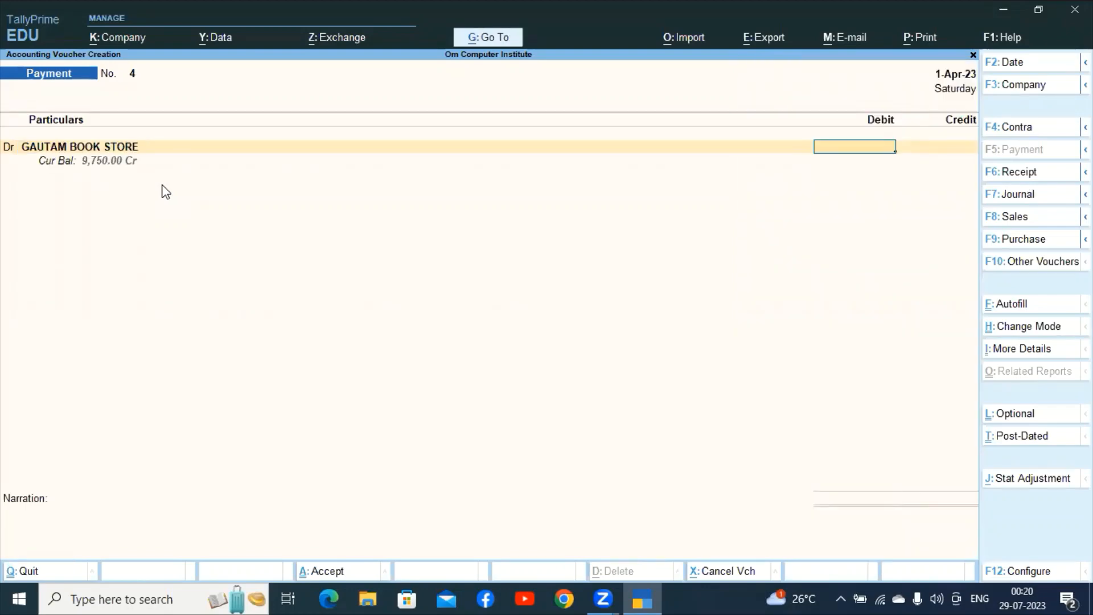
type("9750")
key("Return")
key("Return")
key("Return")
key("Return")
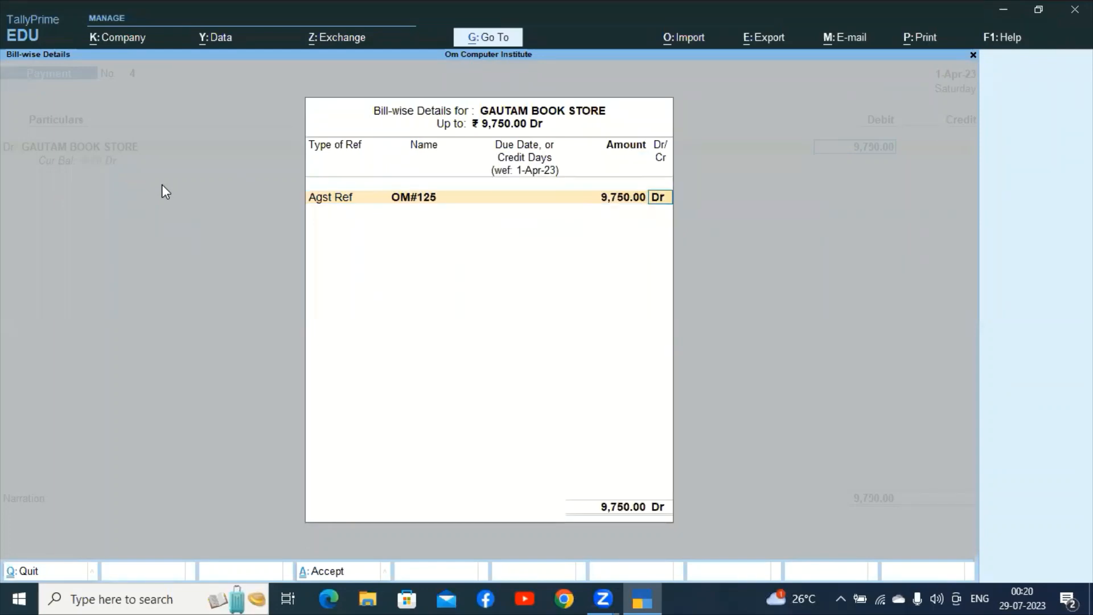
key("Return")
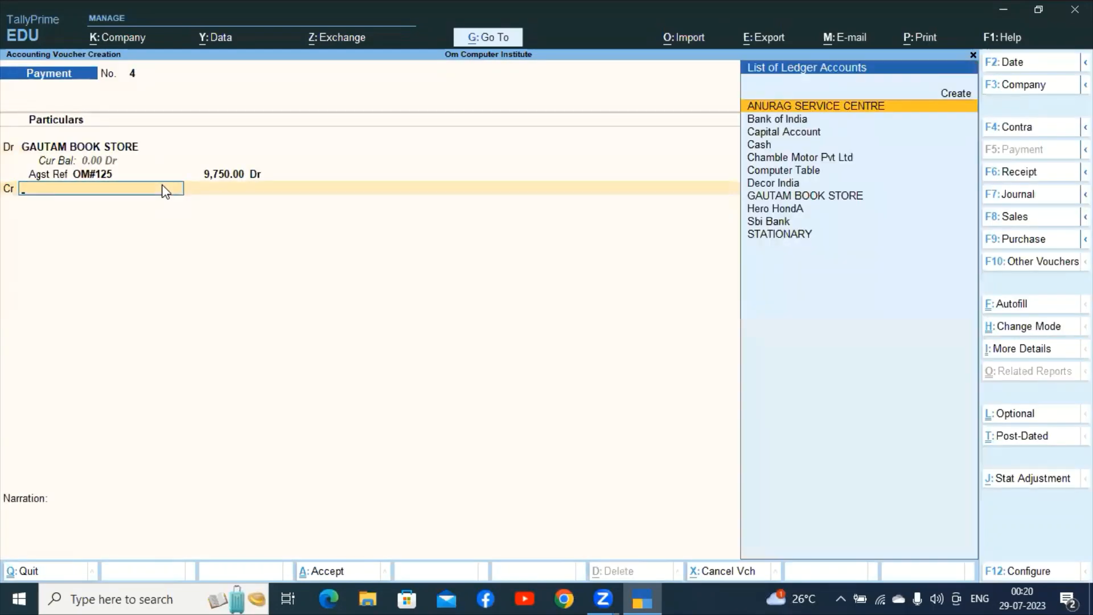
Credit Bank of India 9,750 and save Payment voucher 4.
type("BANK")
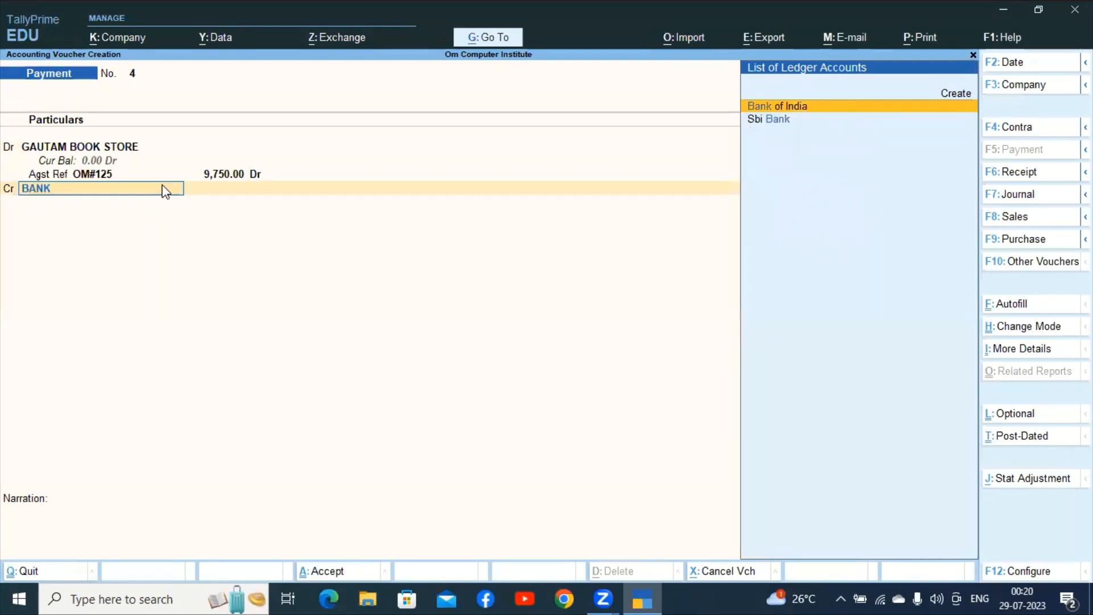
key("Return")
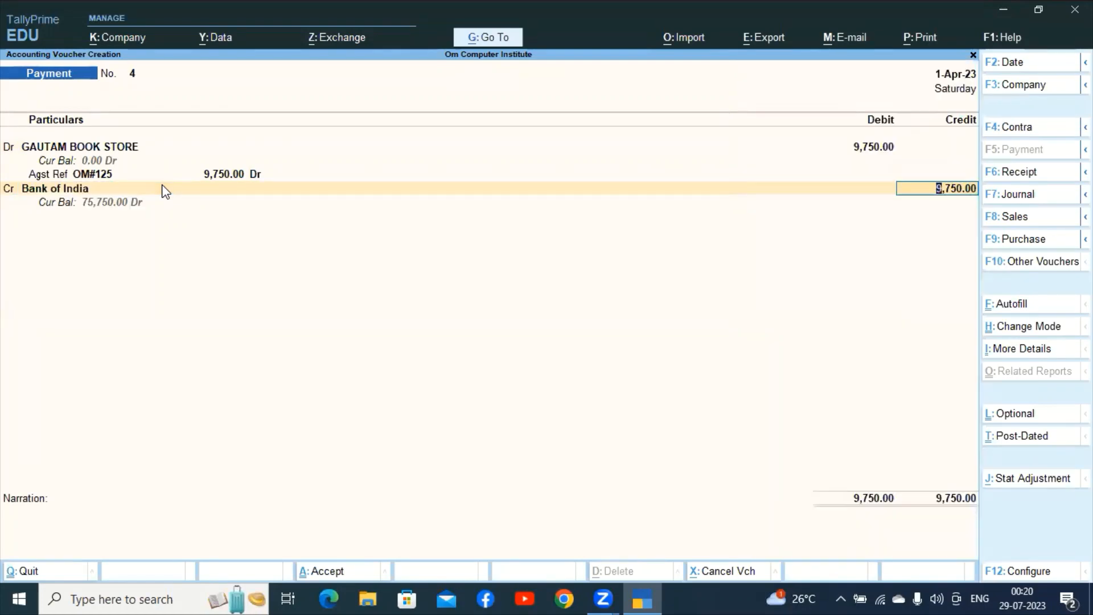
key("Return")
key("Return")
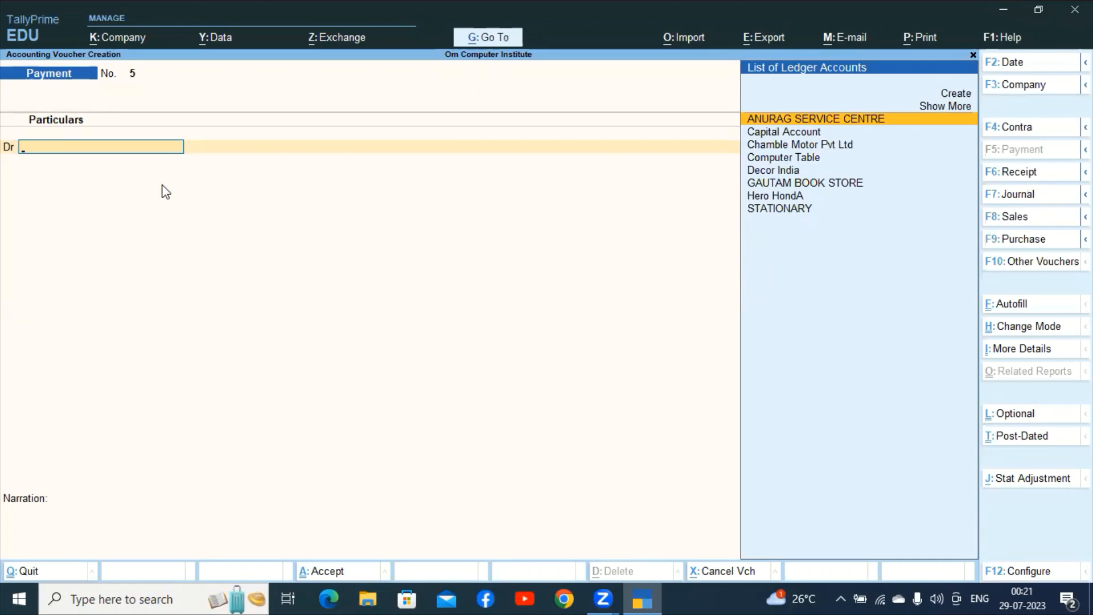
View the Profit & Loss A/c showing Indirect Expenses 9,750 and Nett Loss 9,750, then close it.
key("Escape")
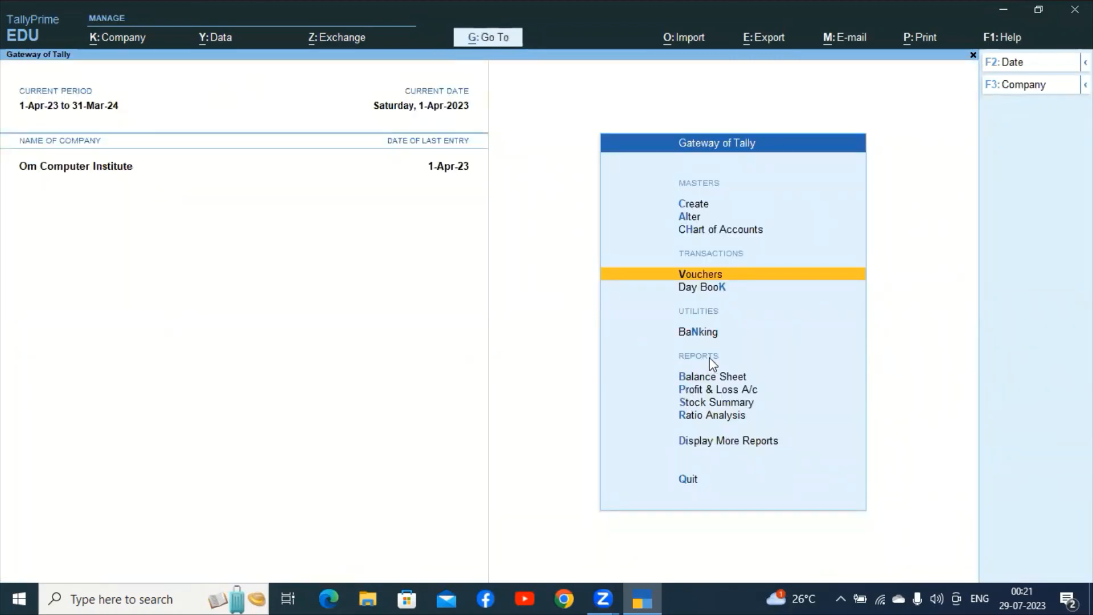
left_click(690, 390)
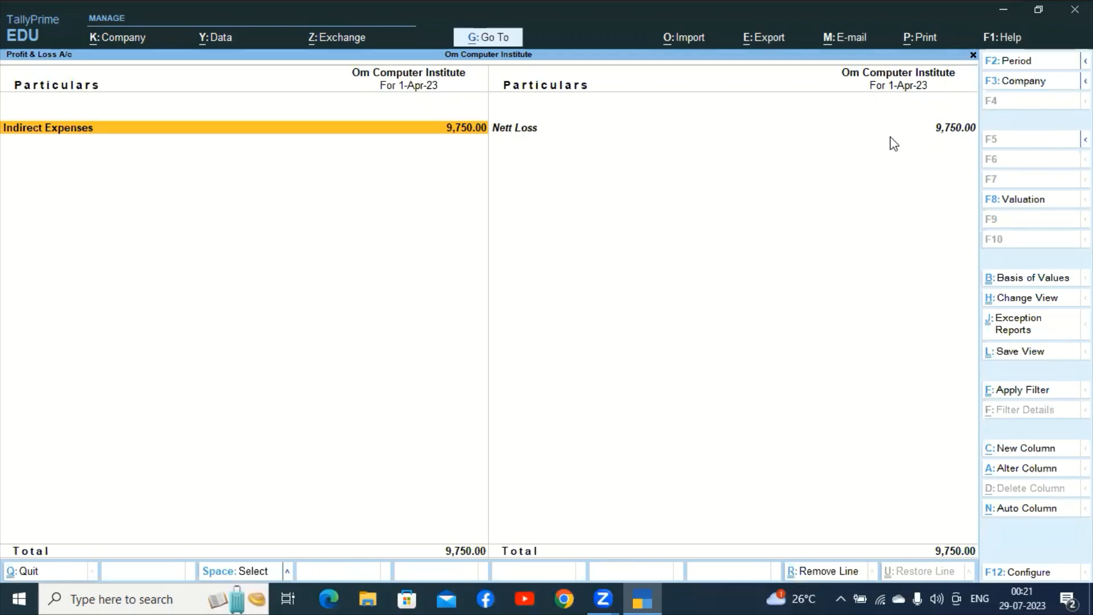
key("Escape")
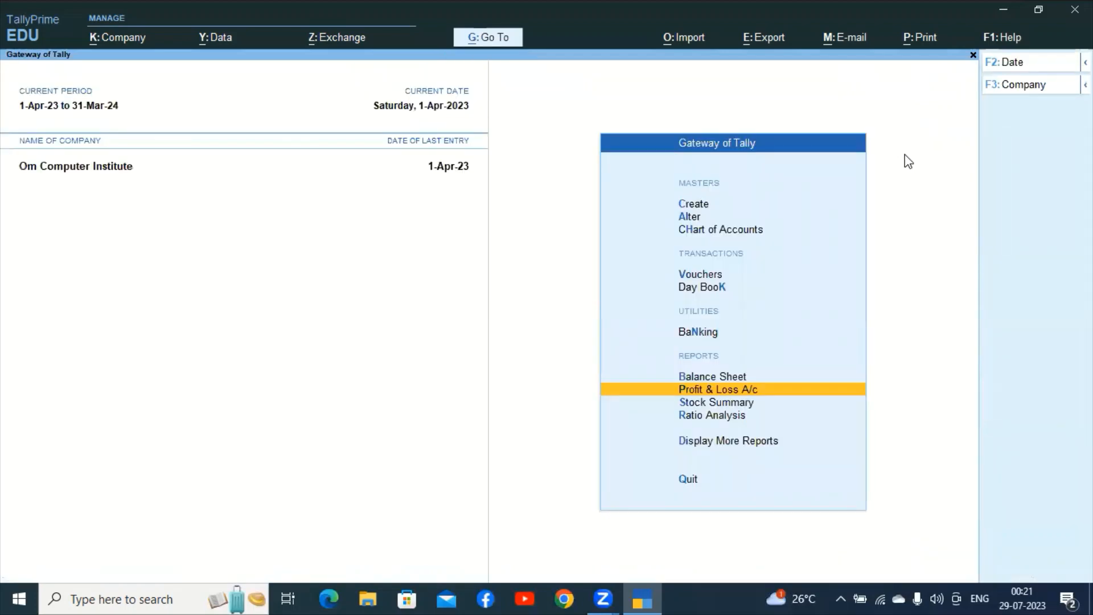